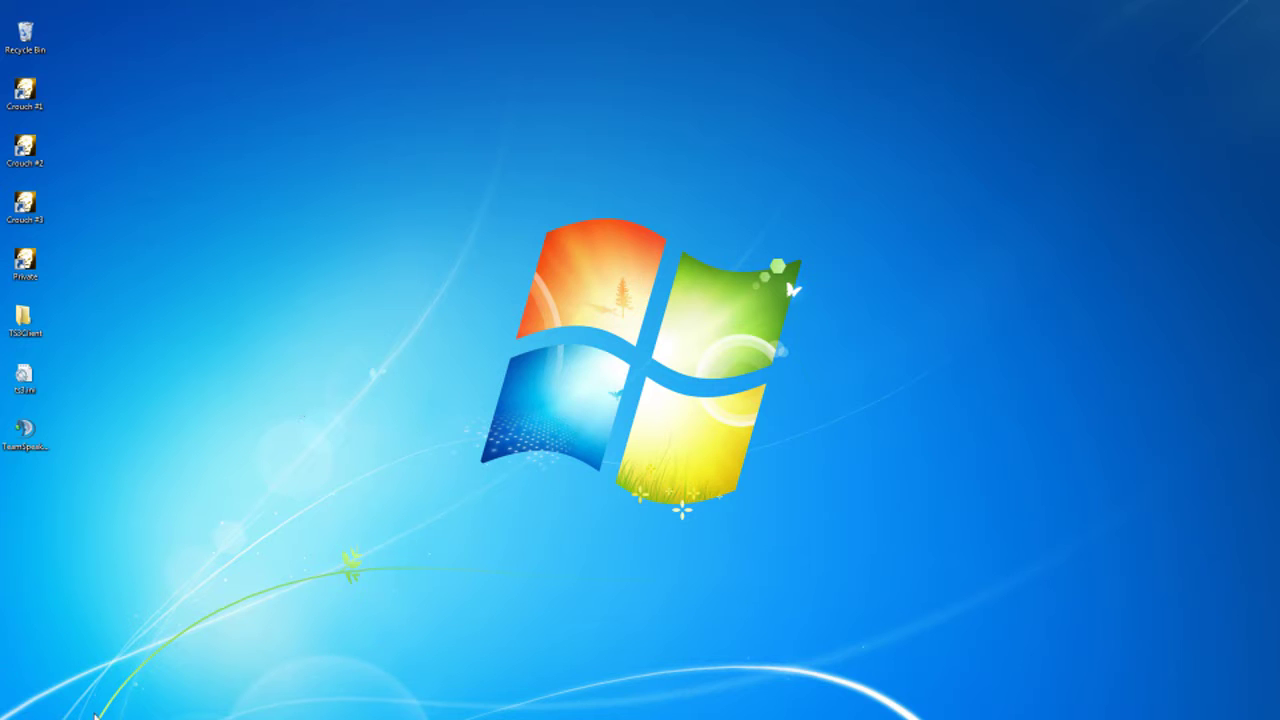
- Search for Computer and check the system type in its system properties, closing the window when done
key("super")
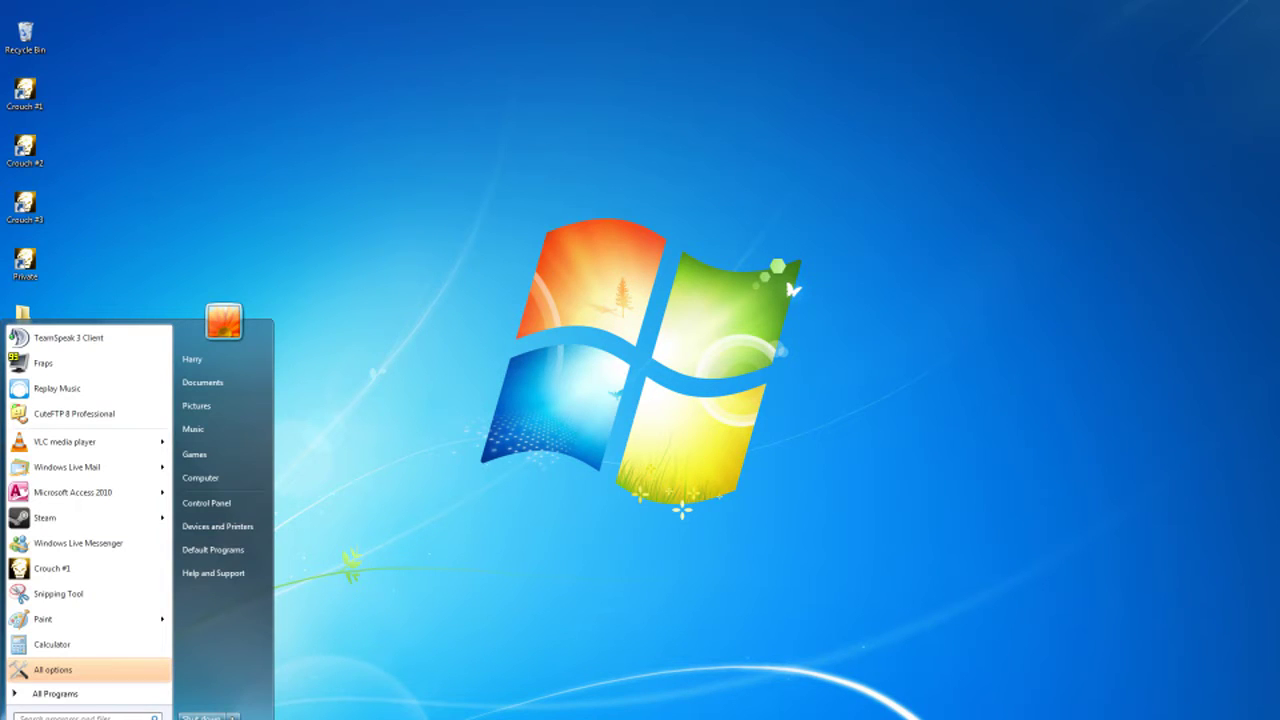
left_click(45, 717)
type("computer")
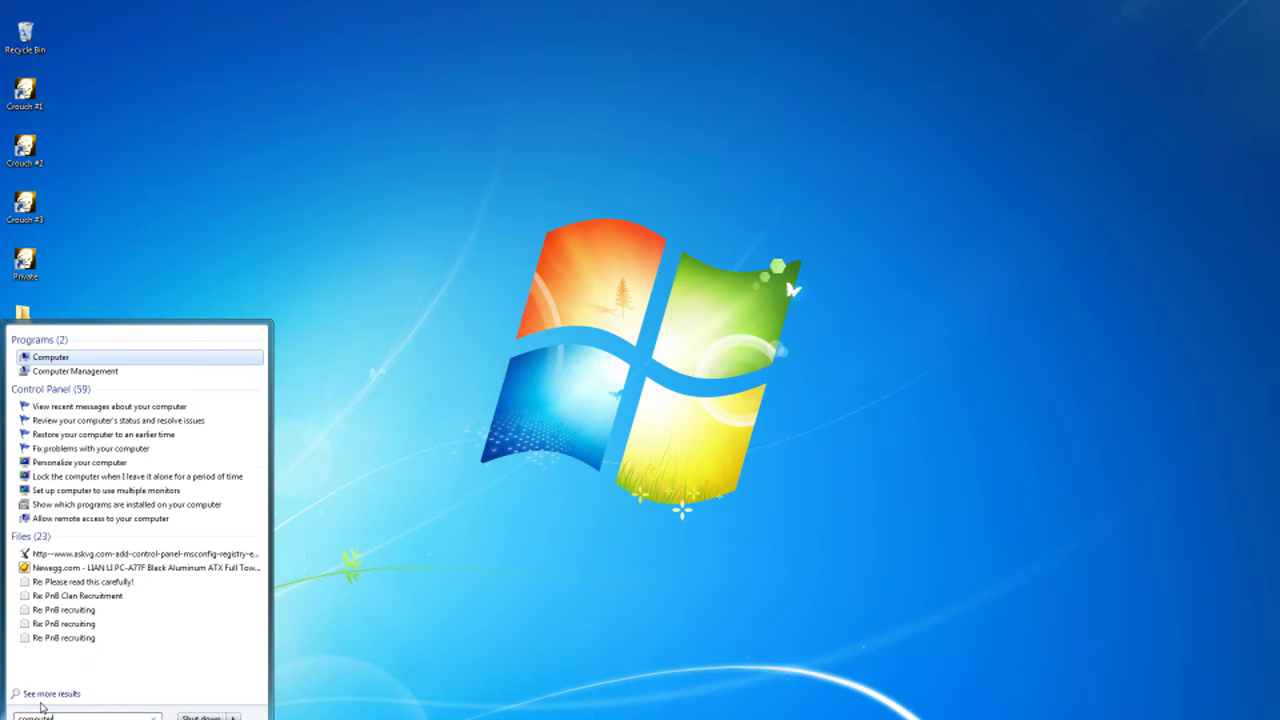
left_click(50, 357)
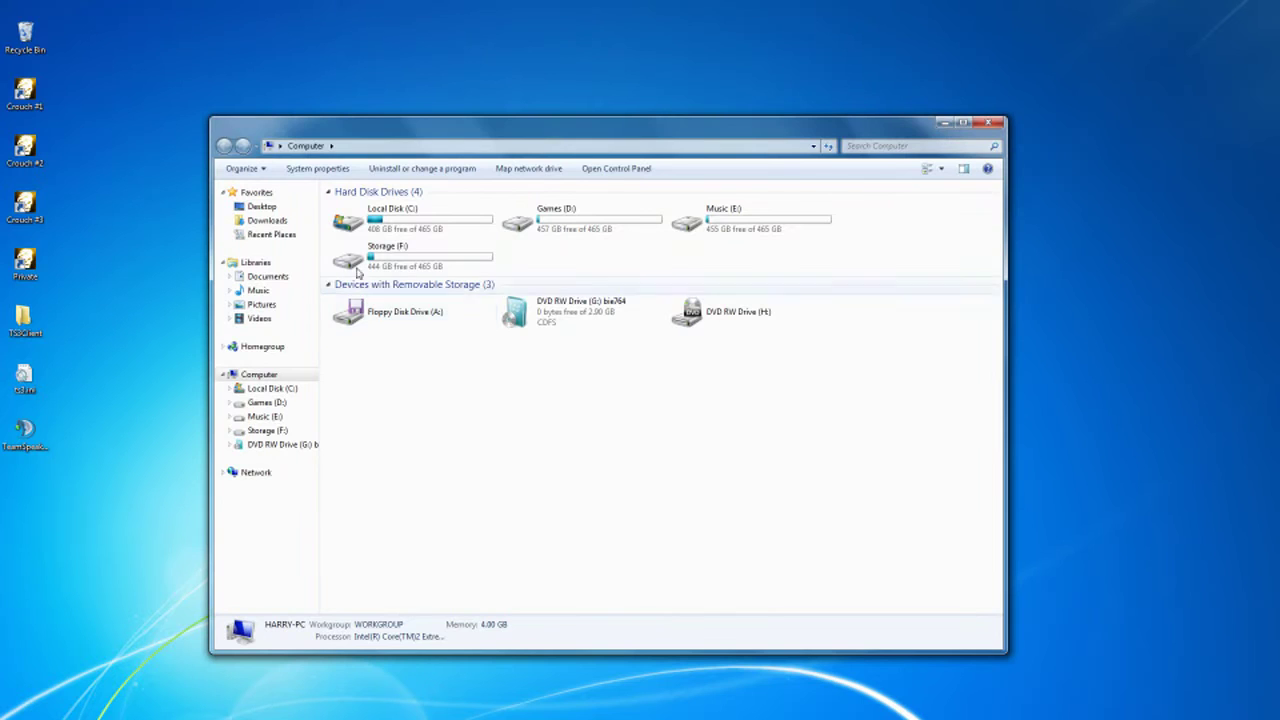
left_click(308, 170)
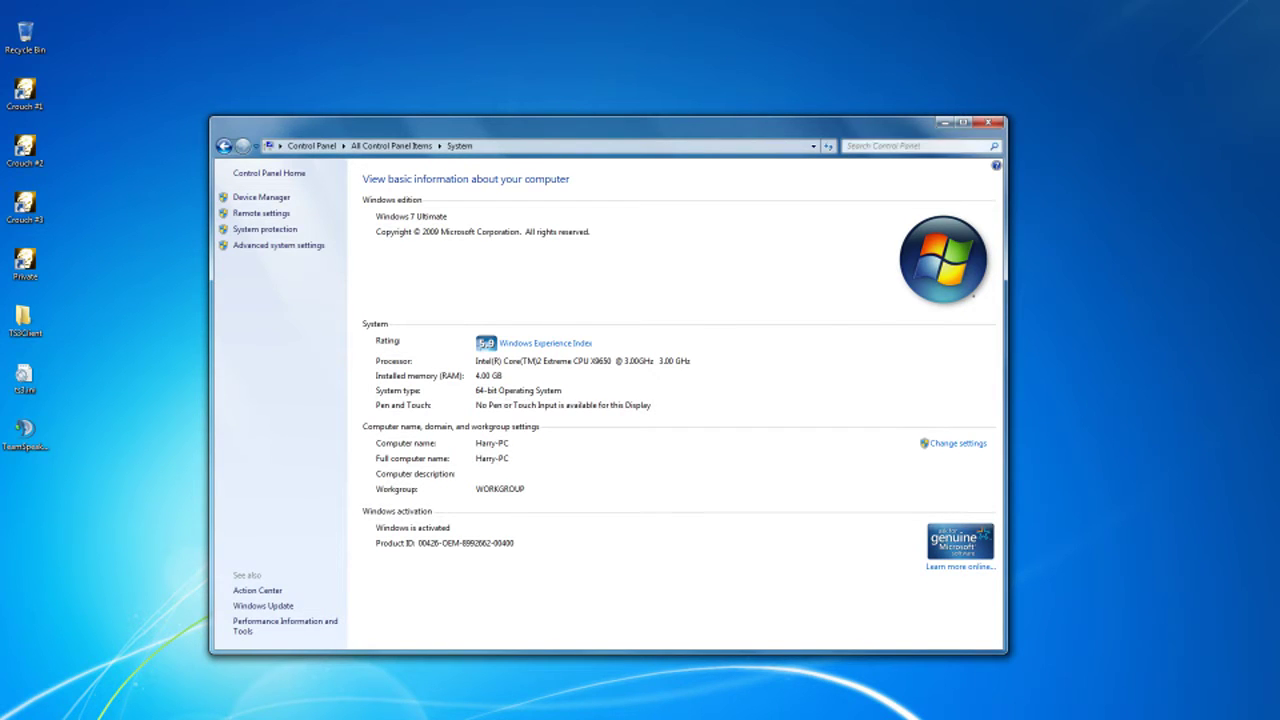
left_click(988, 126)
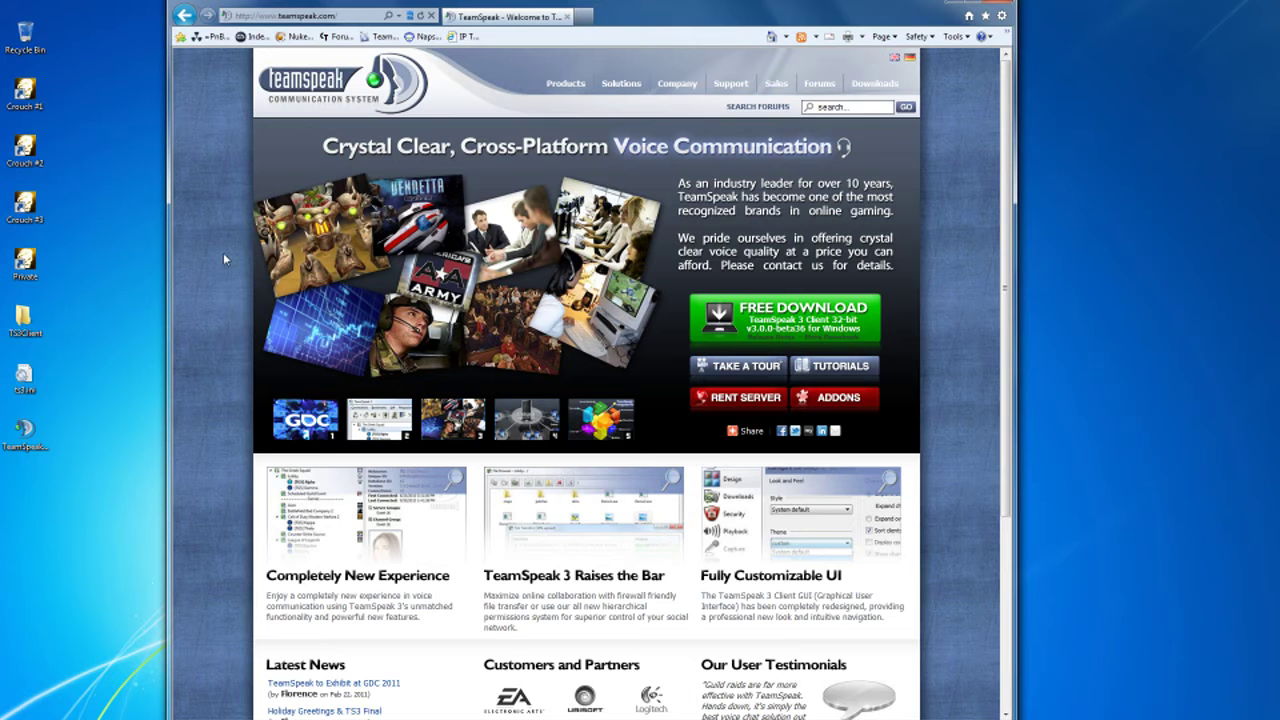
- Request the Windows Client 64-bit download from the TeamSpeak 3 downloads page and agree to the license agreement
mouse_move(868, 90)
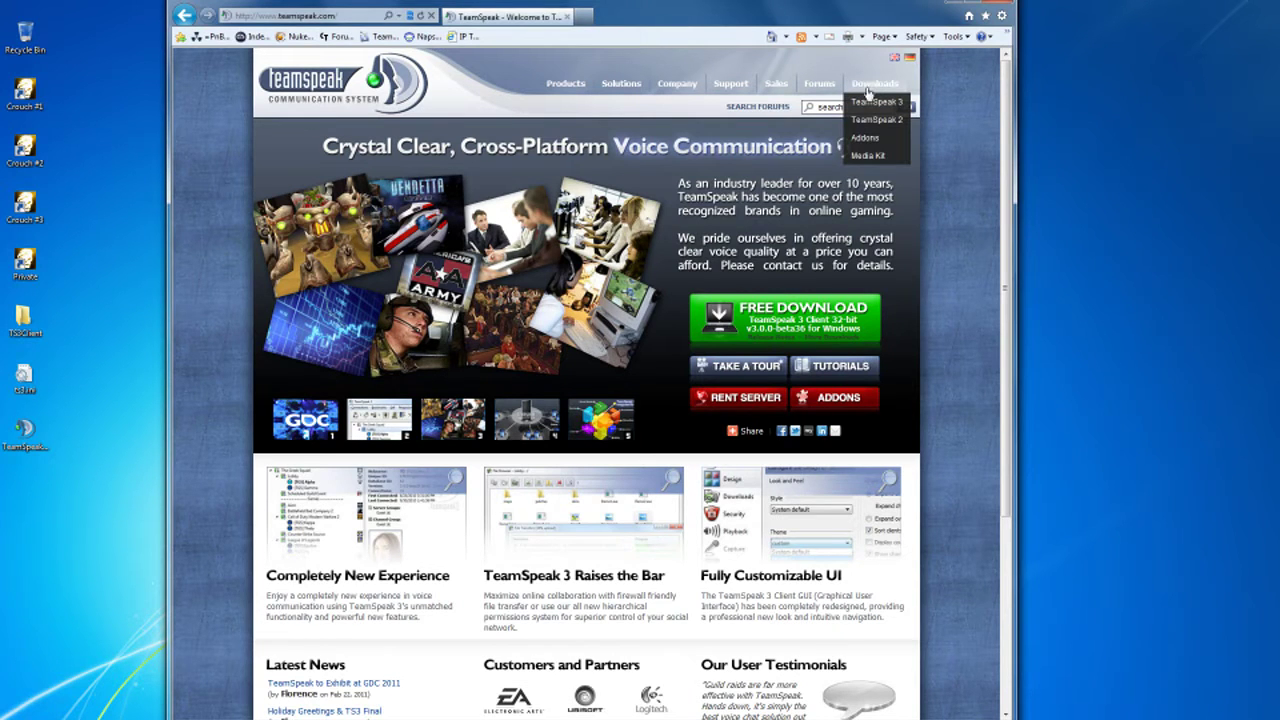
left_click(876, 104)
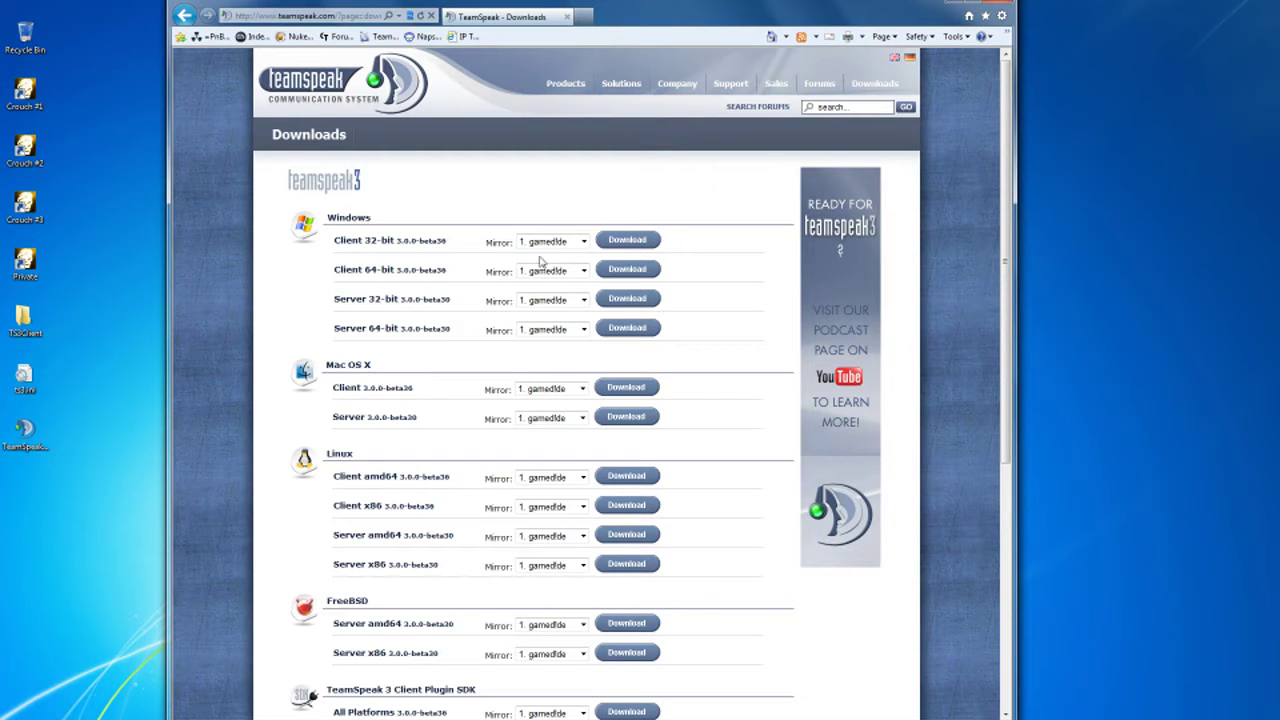
left_click(627, 271)
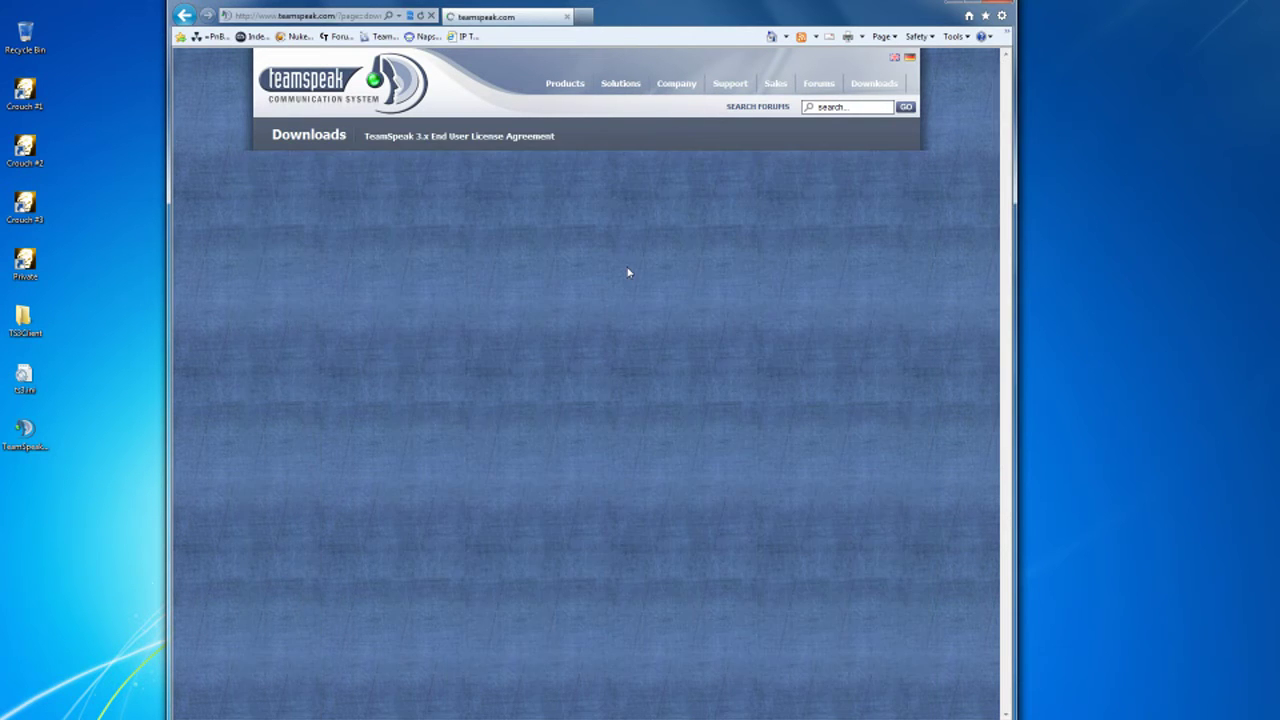
scroll(718, 320, "down", 3)
scroll(718, 320, "down", 20)
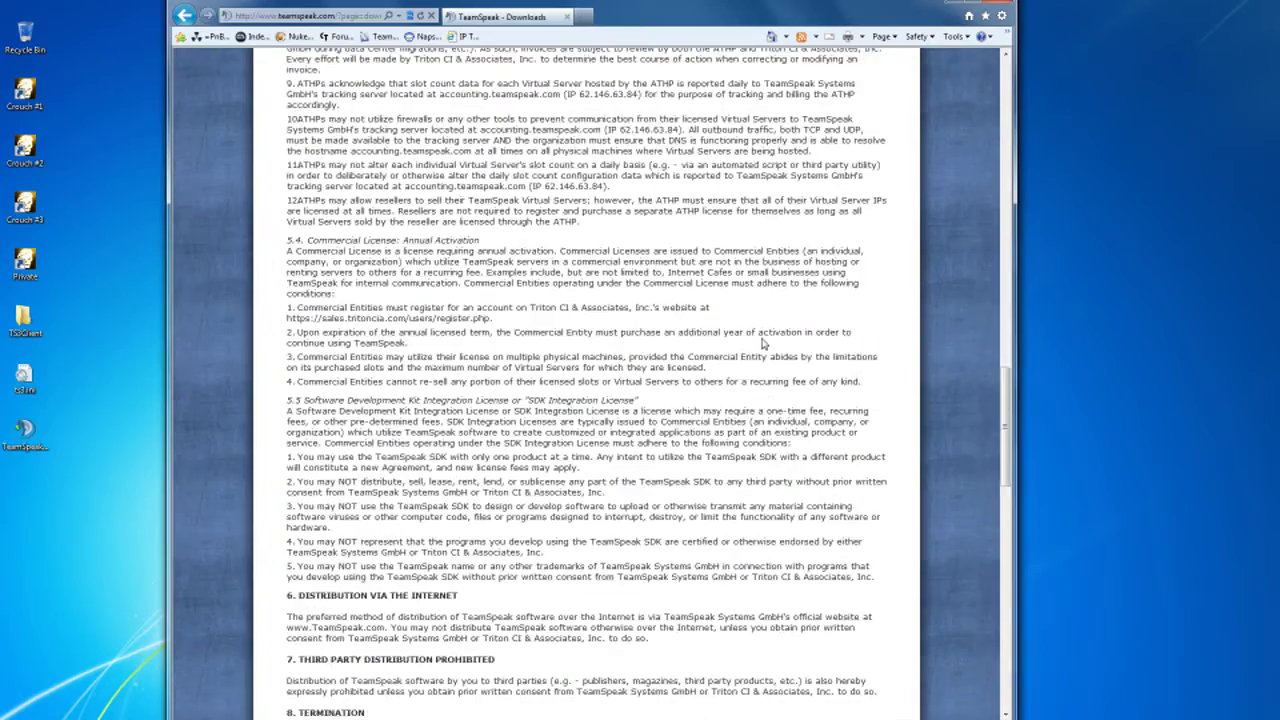
scroll(634, 475, "down", 3)
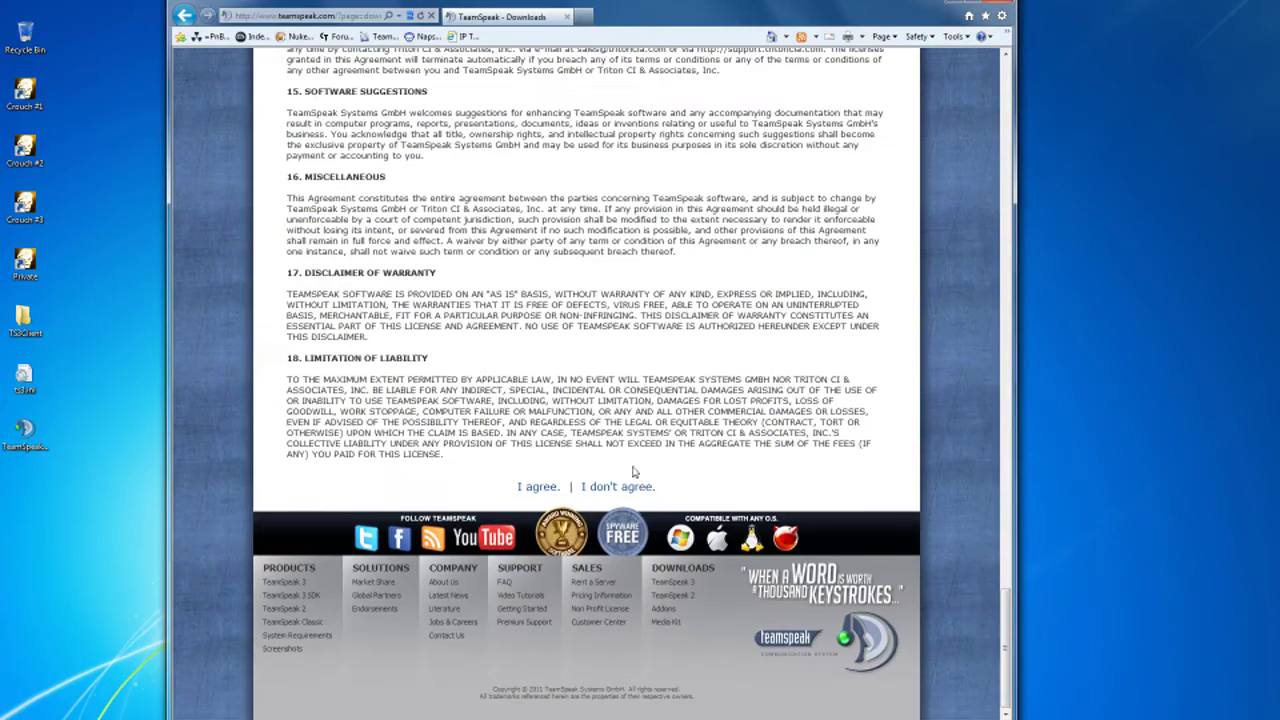
left_click(540, 487)
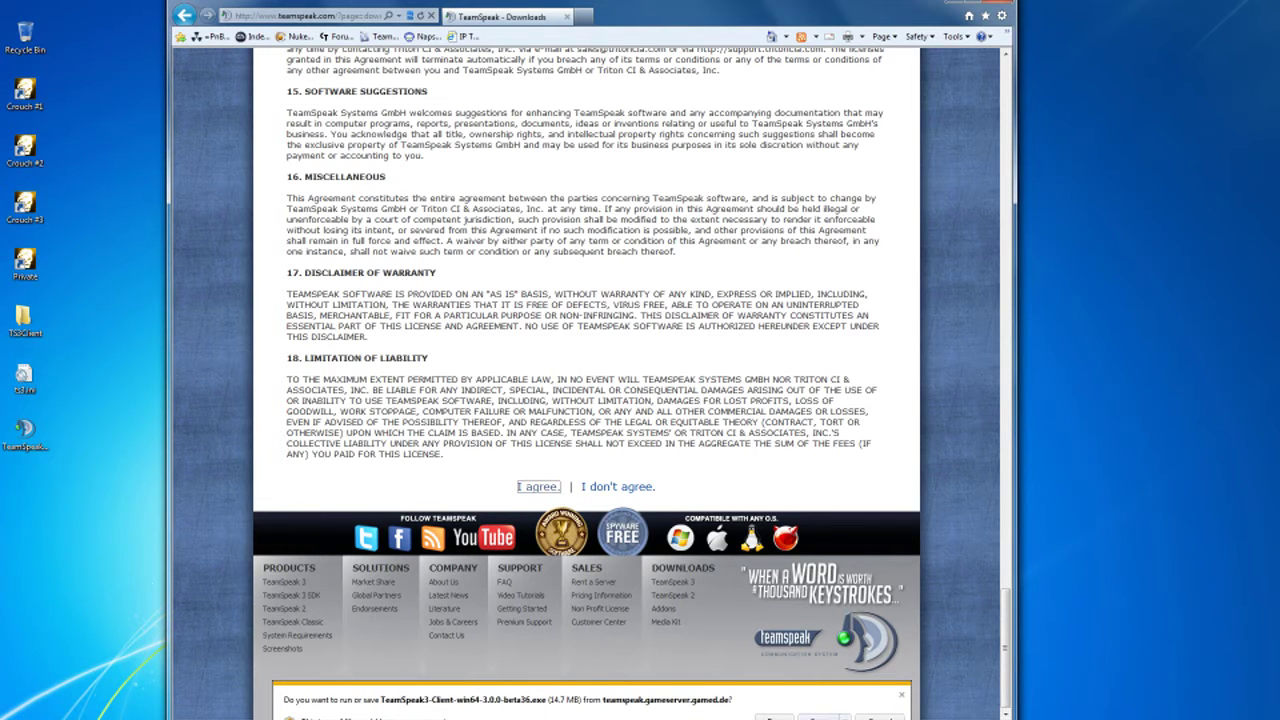
- Choose the Desktop as save location for TeamSpeak3-Client-win64-3.0.0-beta36.exe, cancel the save and close the browser
left_click(847, 717)
left_click(868, 706)
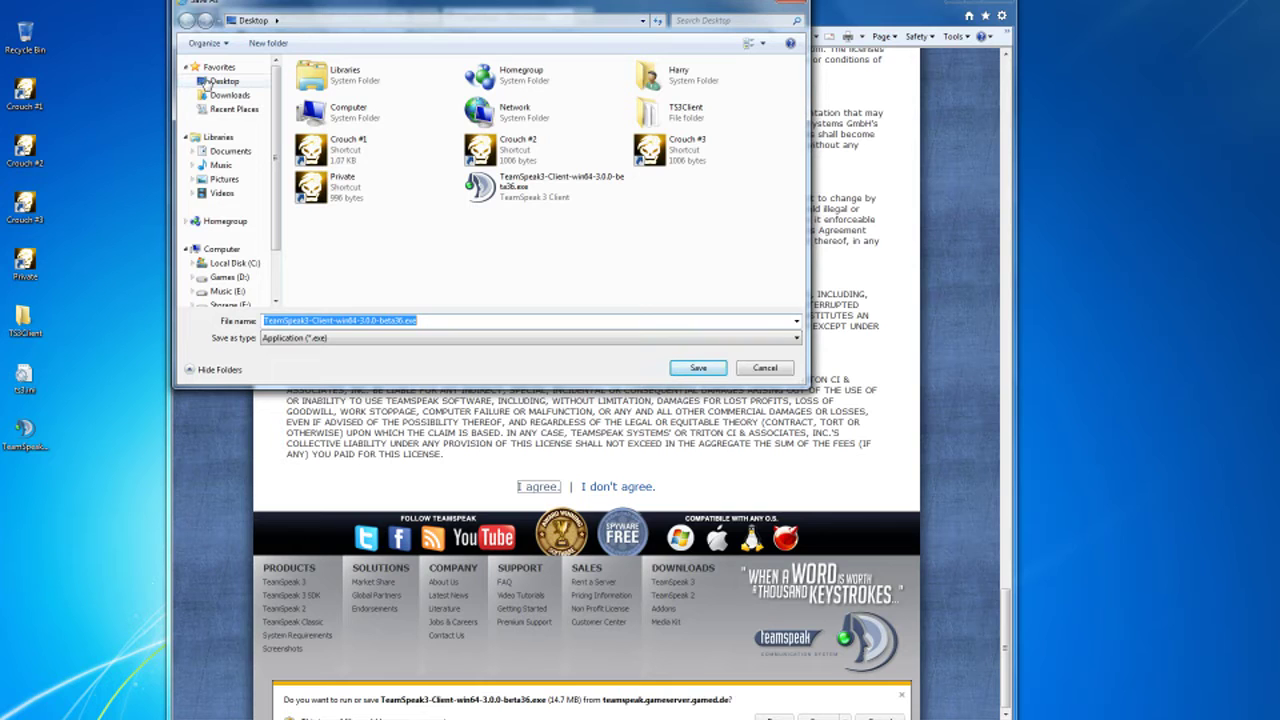
left_click(207, 83)
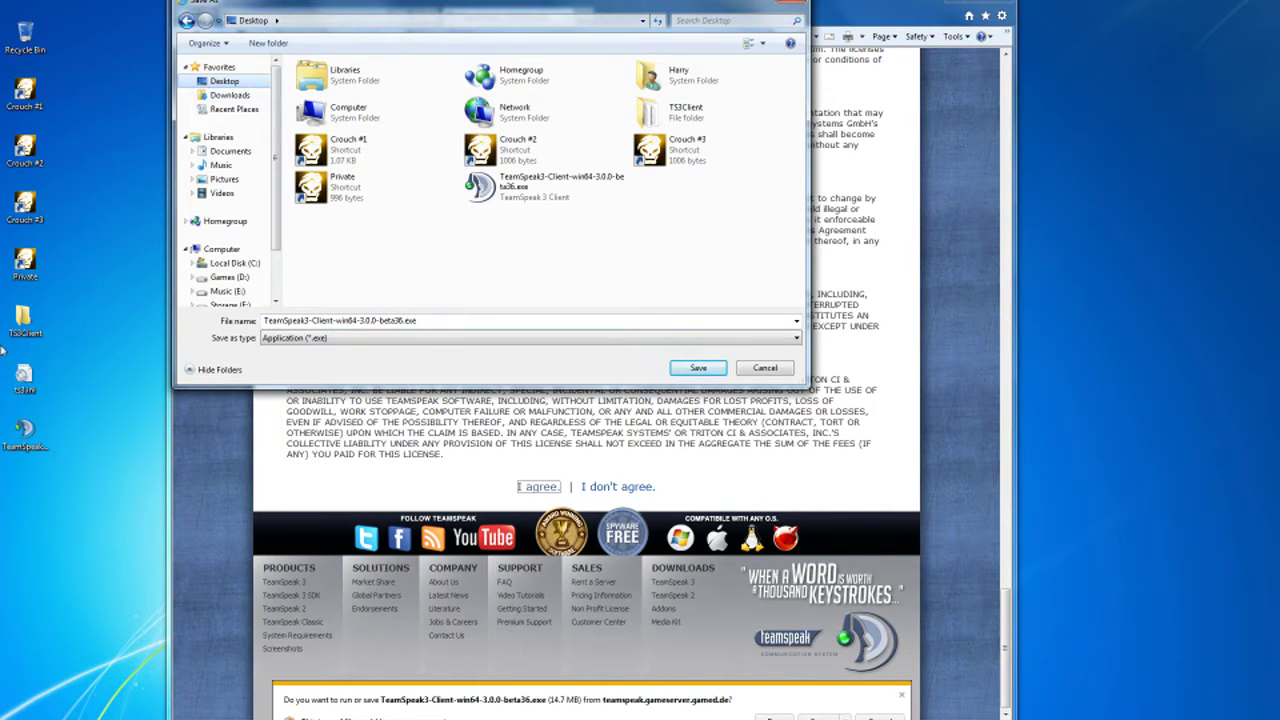
left_click(765, 368)
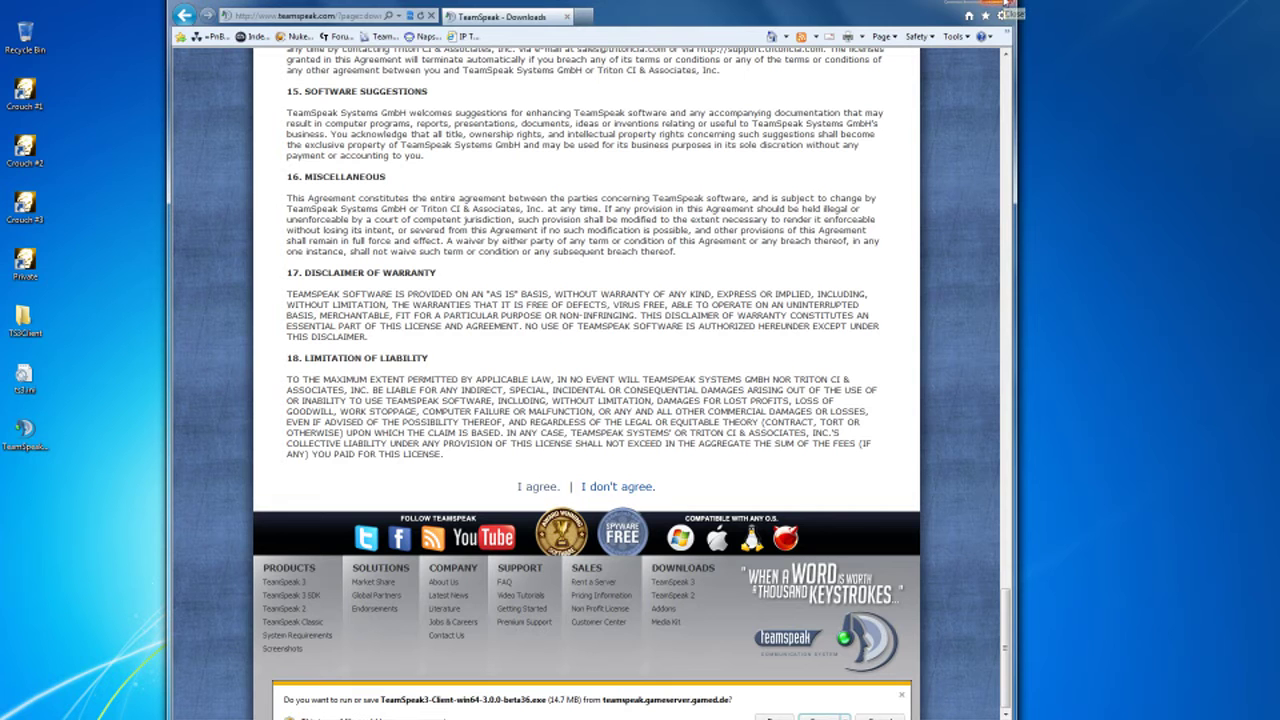
left_click(1003, 5)
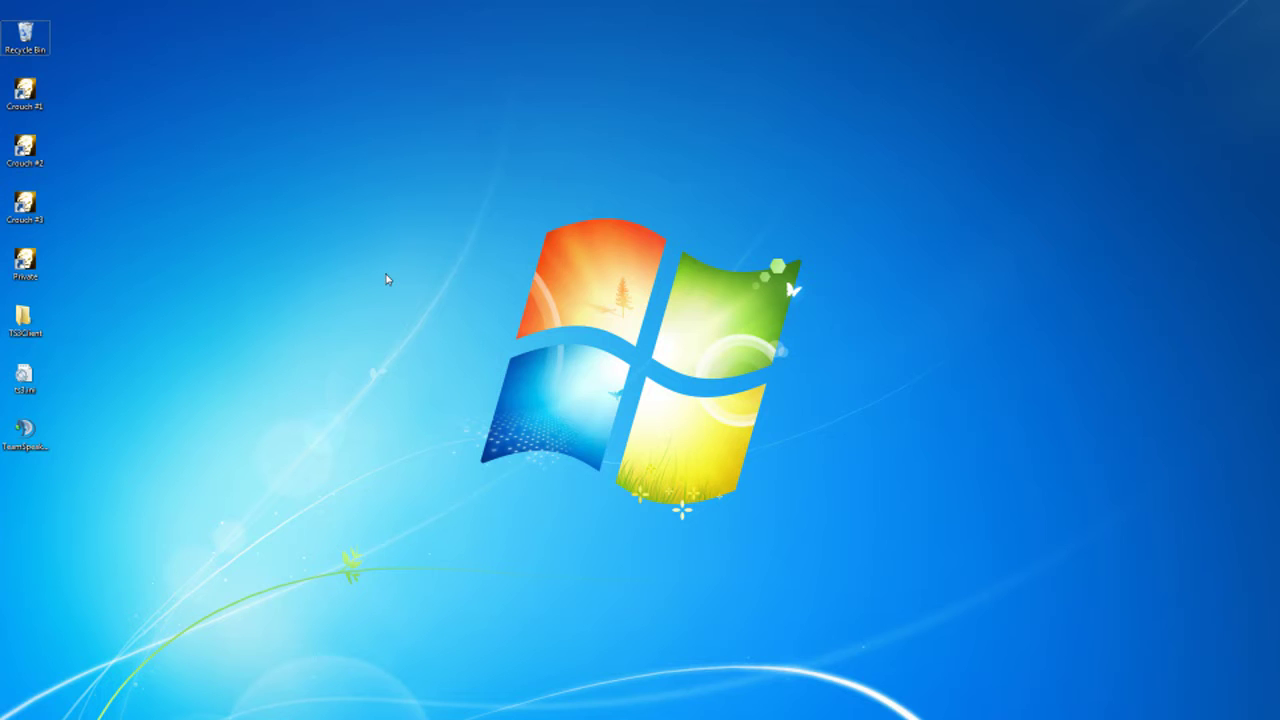
- Run the TeamSpeak 3 client installer from the desktop and proceed through setup to the choice of users
left_click(44, 438)
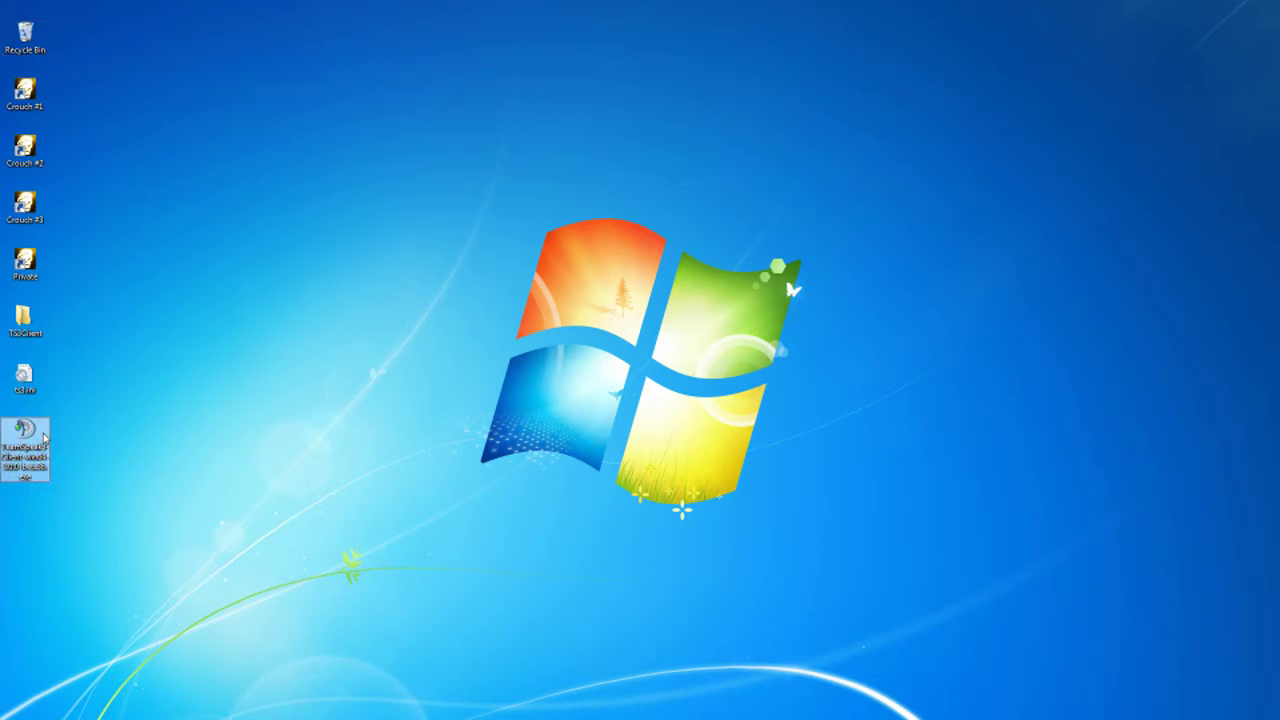
double_click(26, 432)
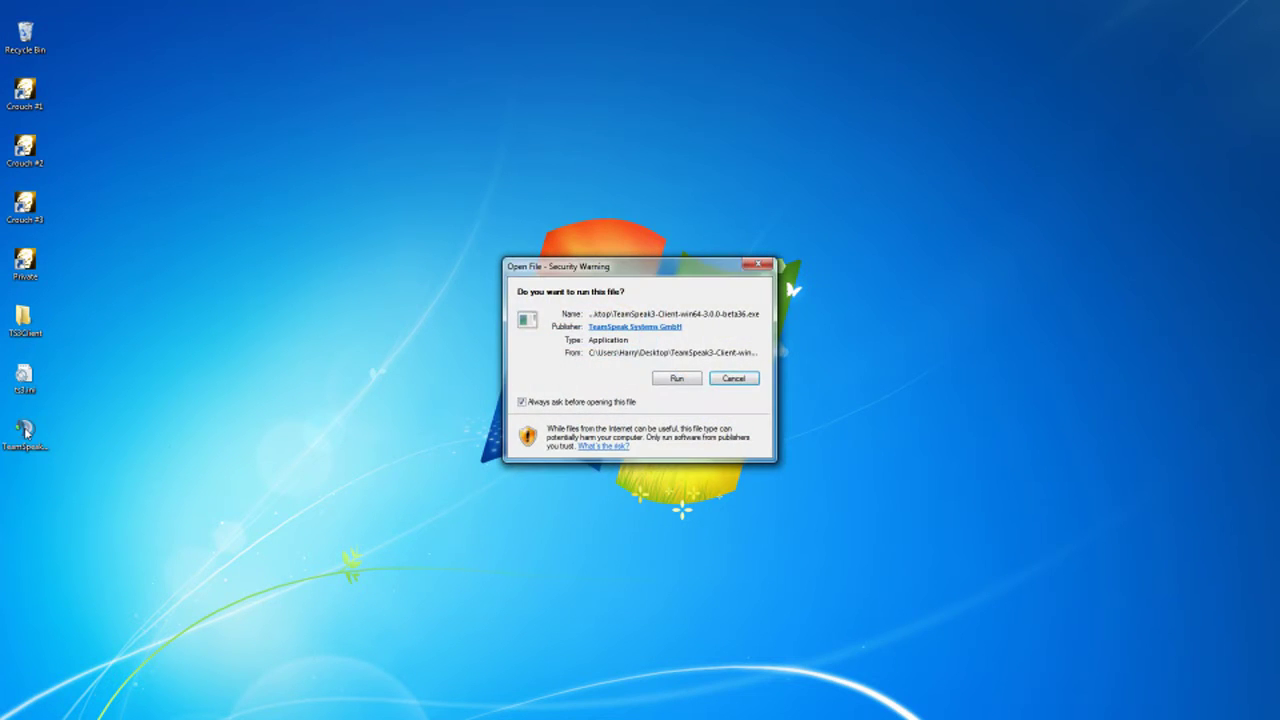
left_click(683, 381)
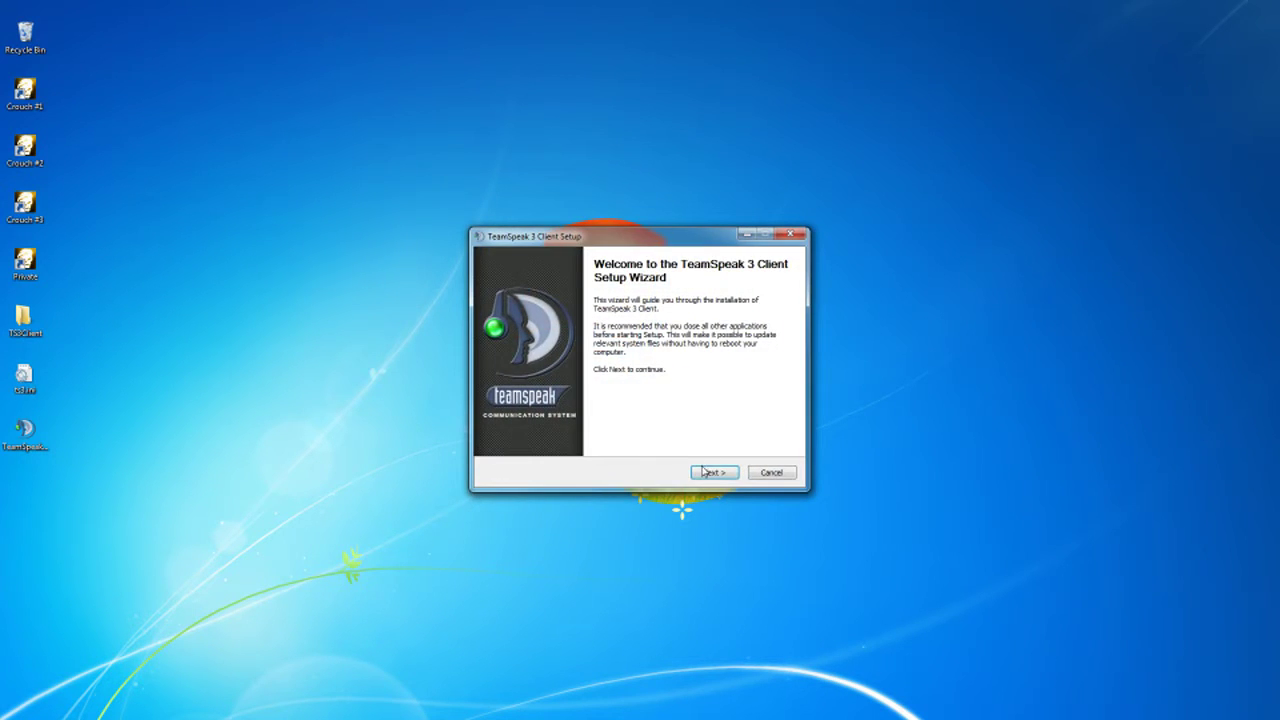
left_click(706, 472)
left_click(708, 473)
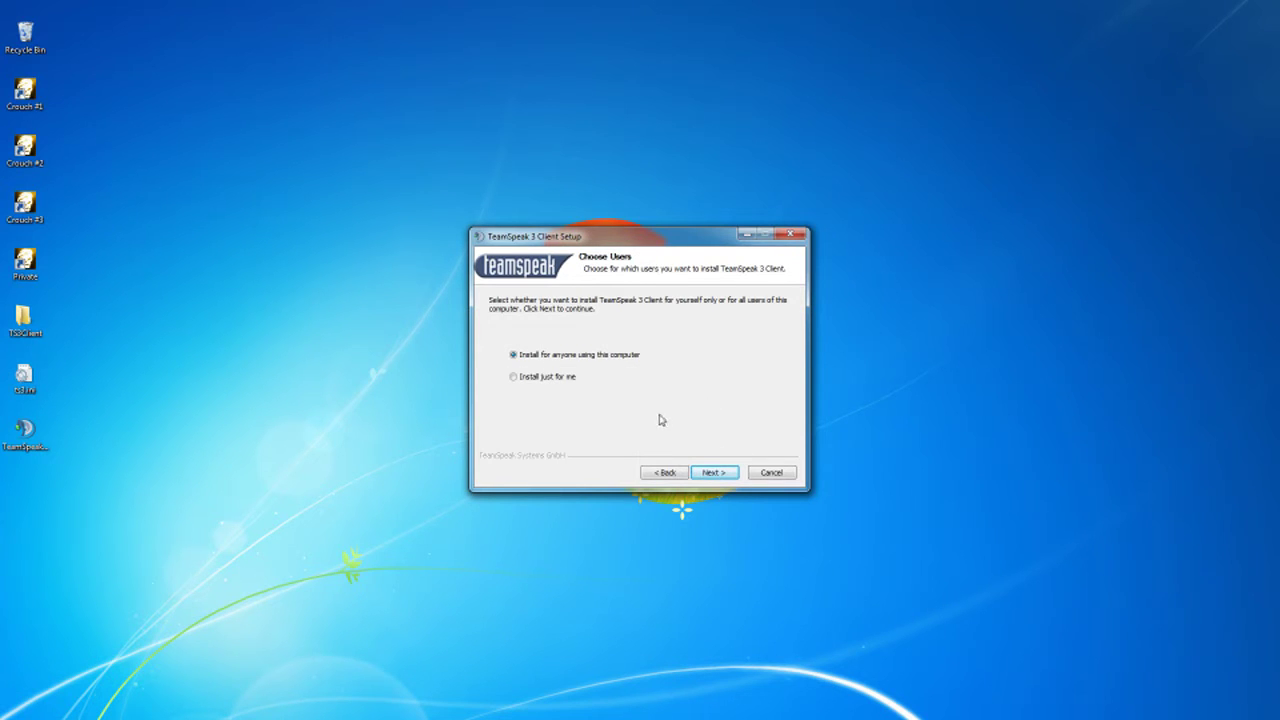
- Install TeamSpeak 3 Client for anyone using this computer, keeping the default install folder, configuration location and Start Menu folder
left_click(711, 478)
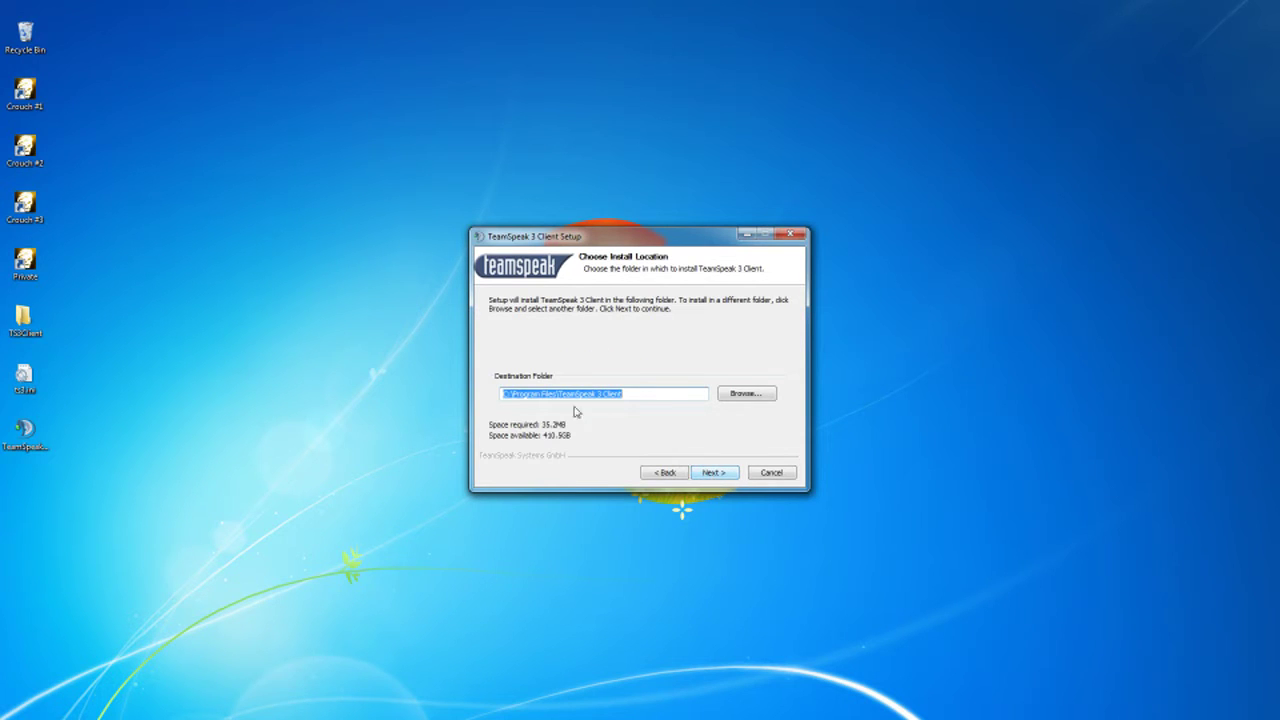
left_click(703, 478)
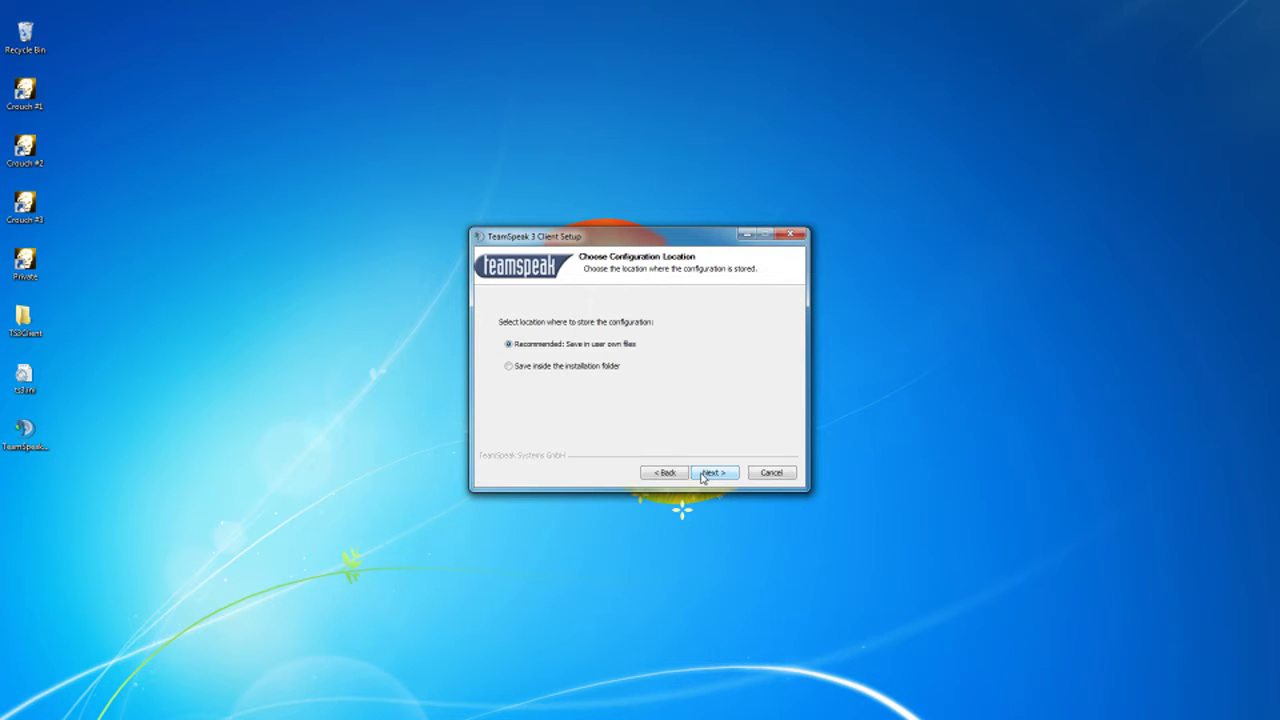
left_click(712, 473)
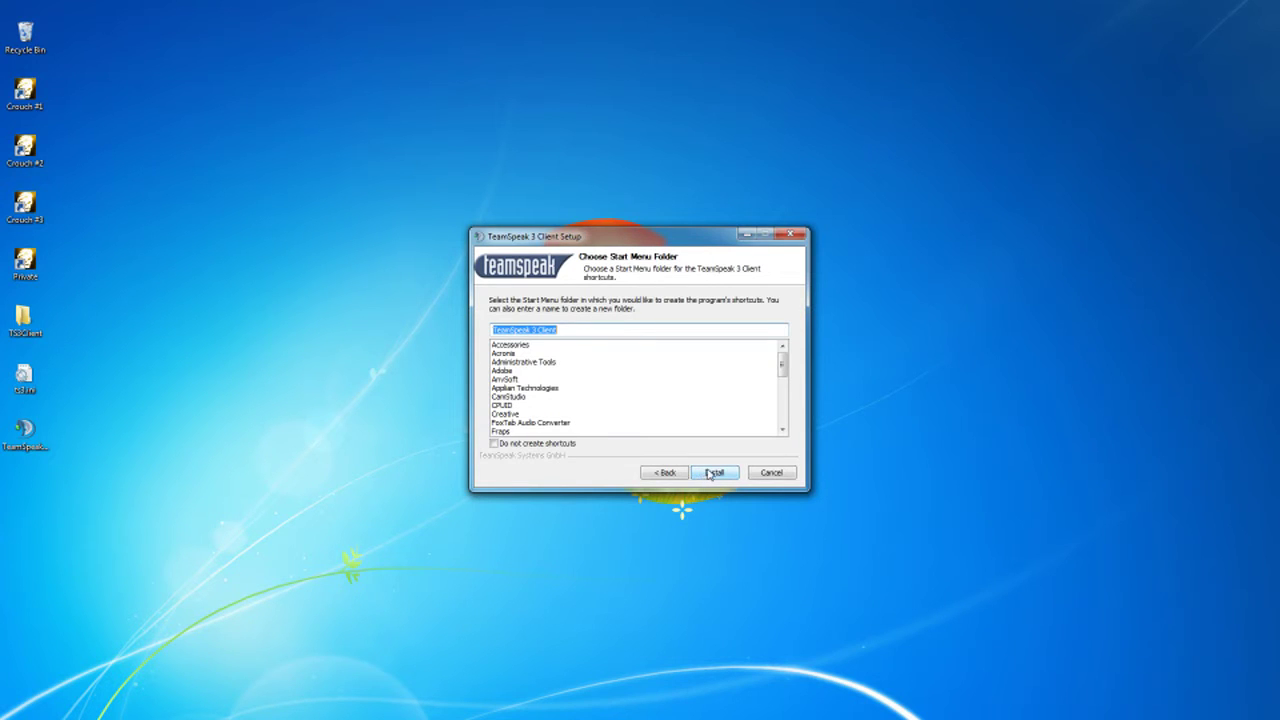
left_click(712, 473)
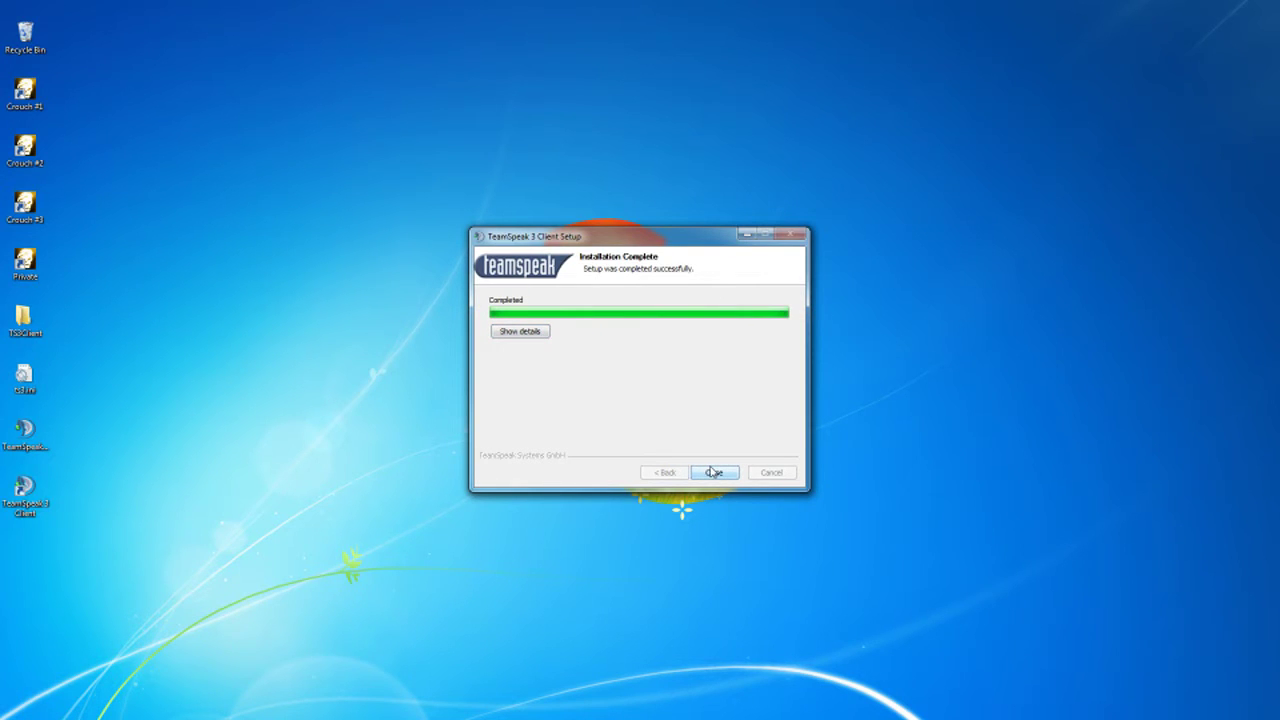
left_click(713, 472)
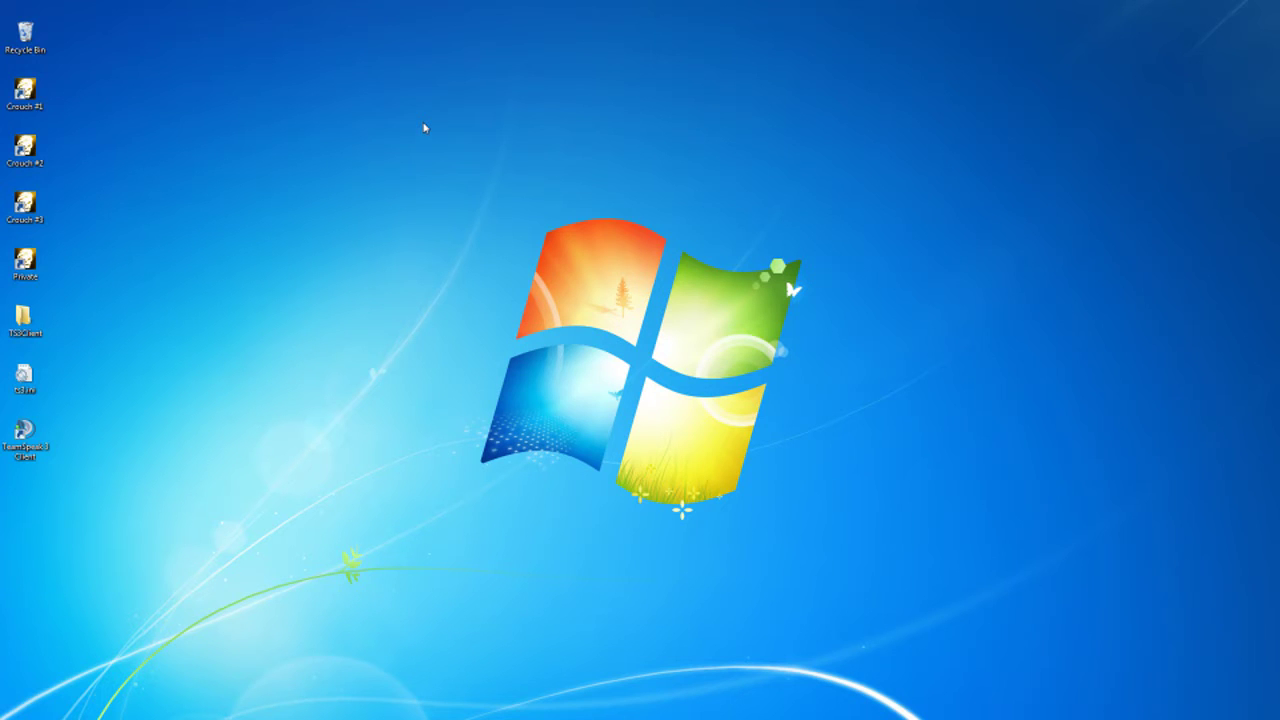
- Launch TeamSpeak 3 Client from the desktop and begin its setup wizard
left_click(25, 446)
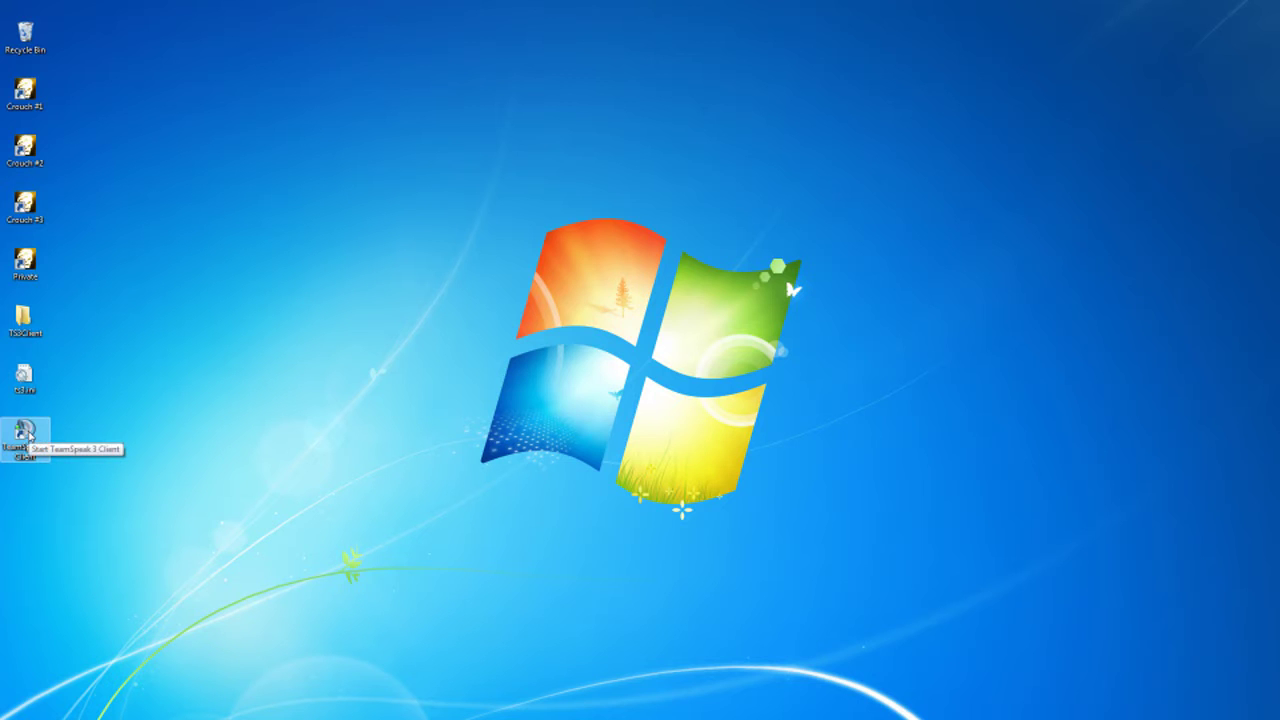
double_click(28, 432)
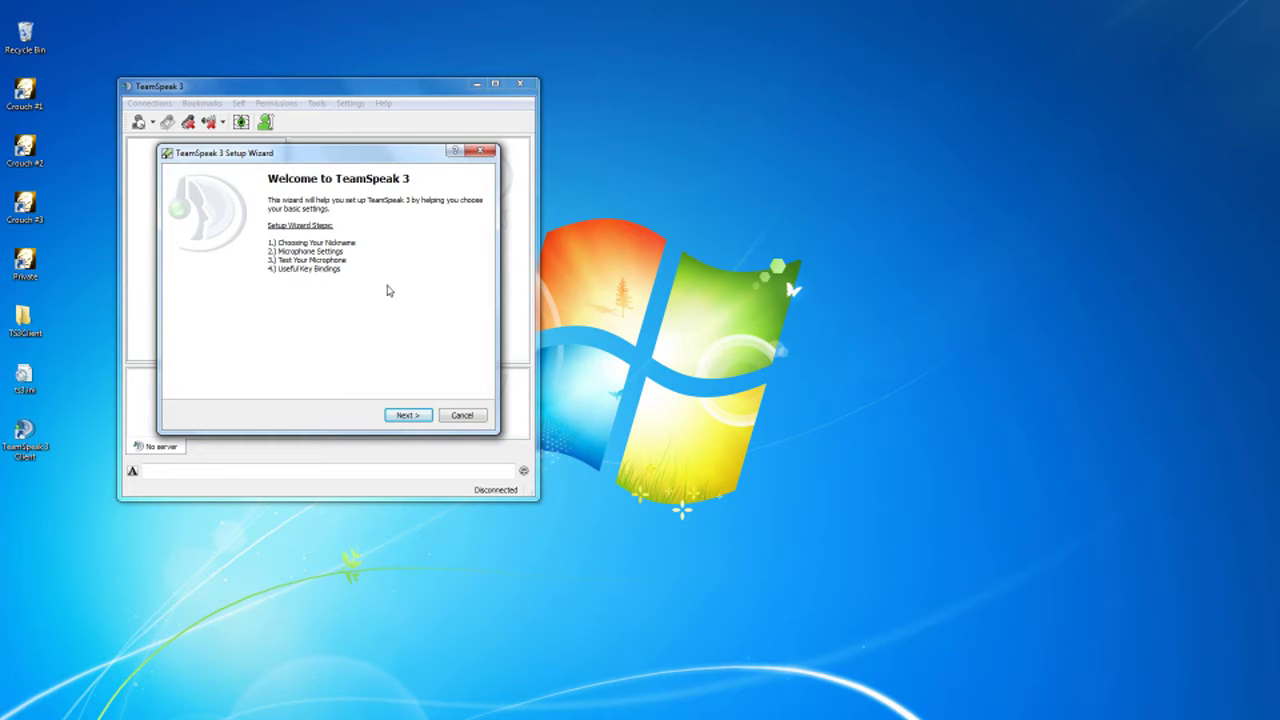
left_click(406, 418)
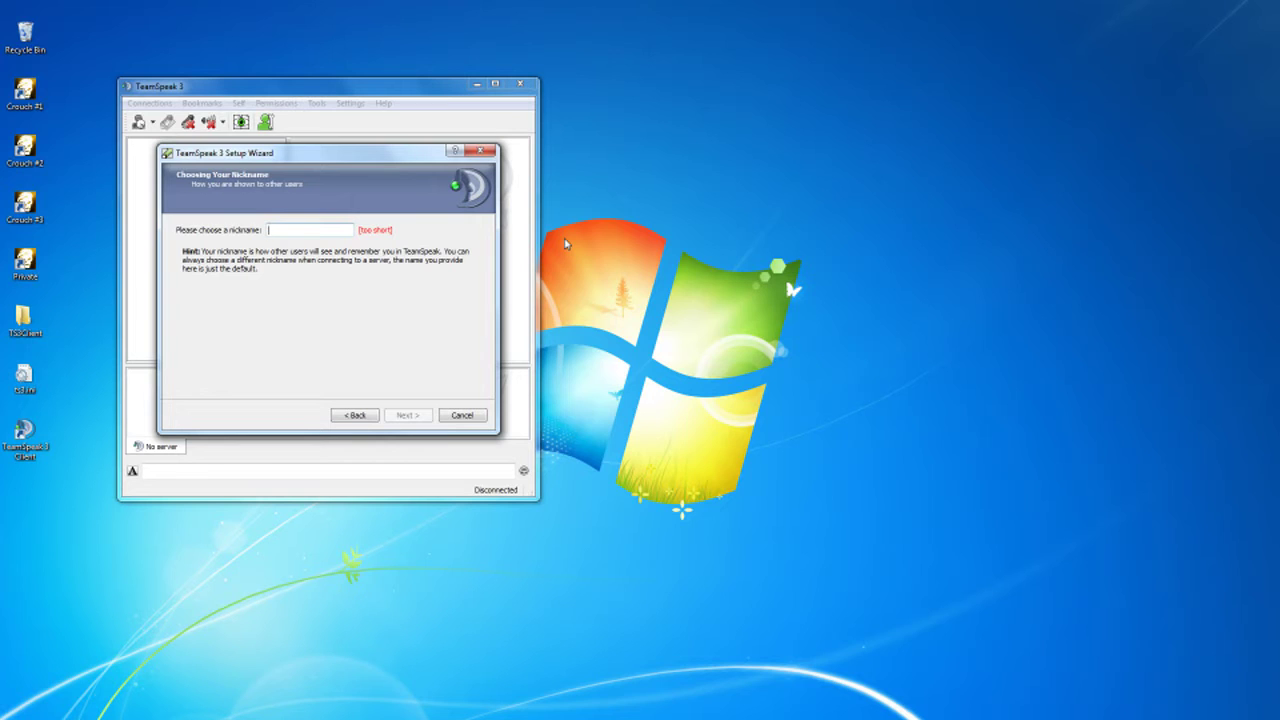
- Enter the user's nickname in the setup wizard and proceed to the microphone settings
type("R")
type("ei")
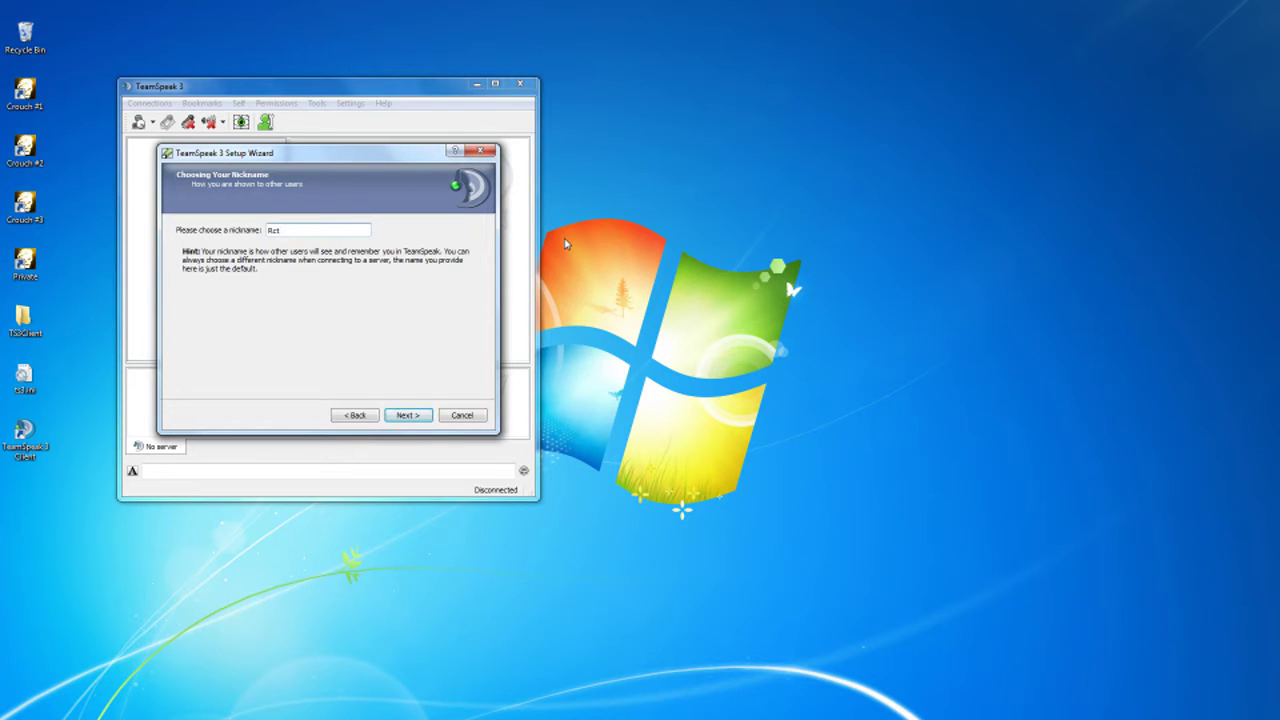
type(".HarryNutz=PnB=")
left_click(402, 418)
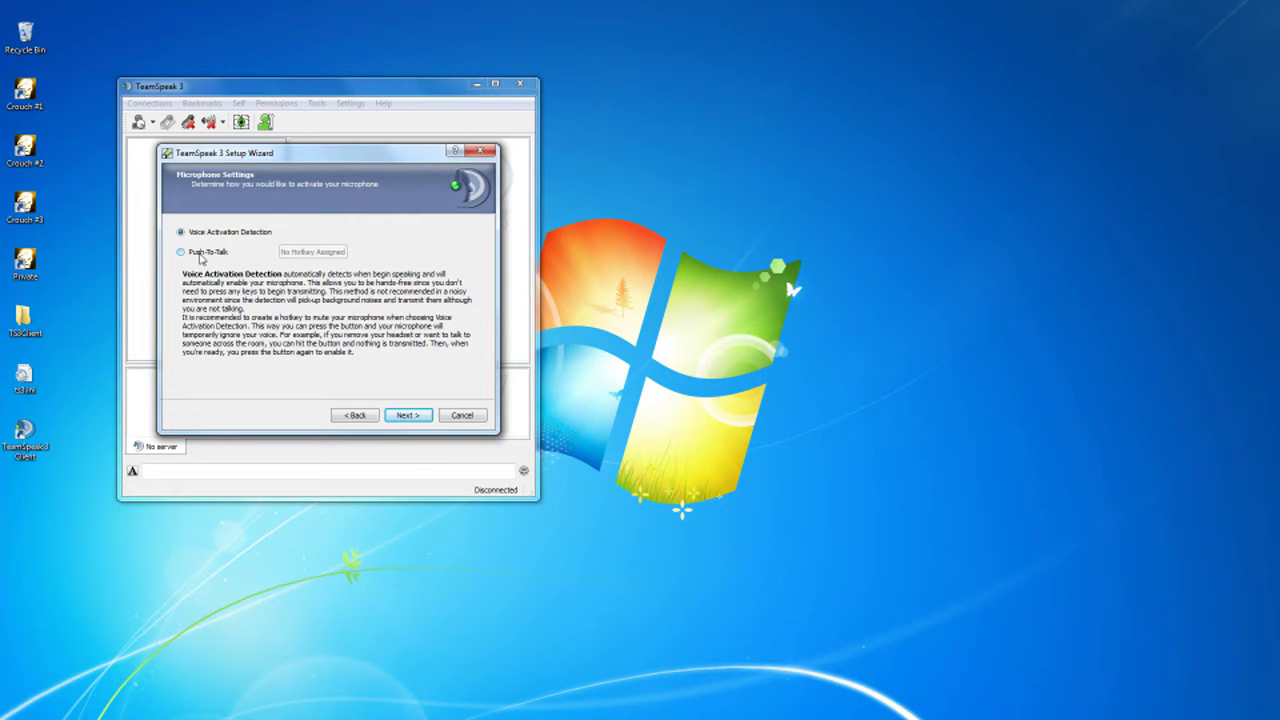
- Set microphone activation to Push-To-Talk with NUM 7 as its hotkey
left_click(201, 256)
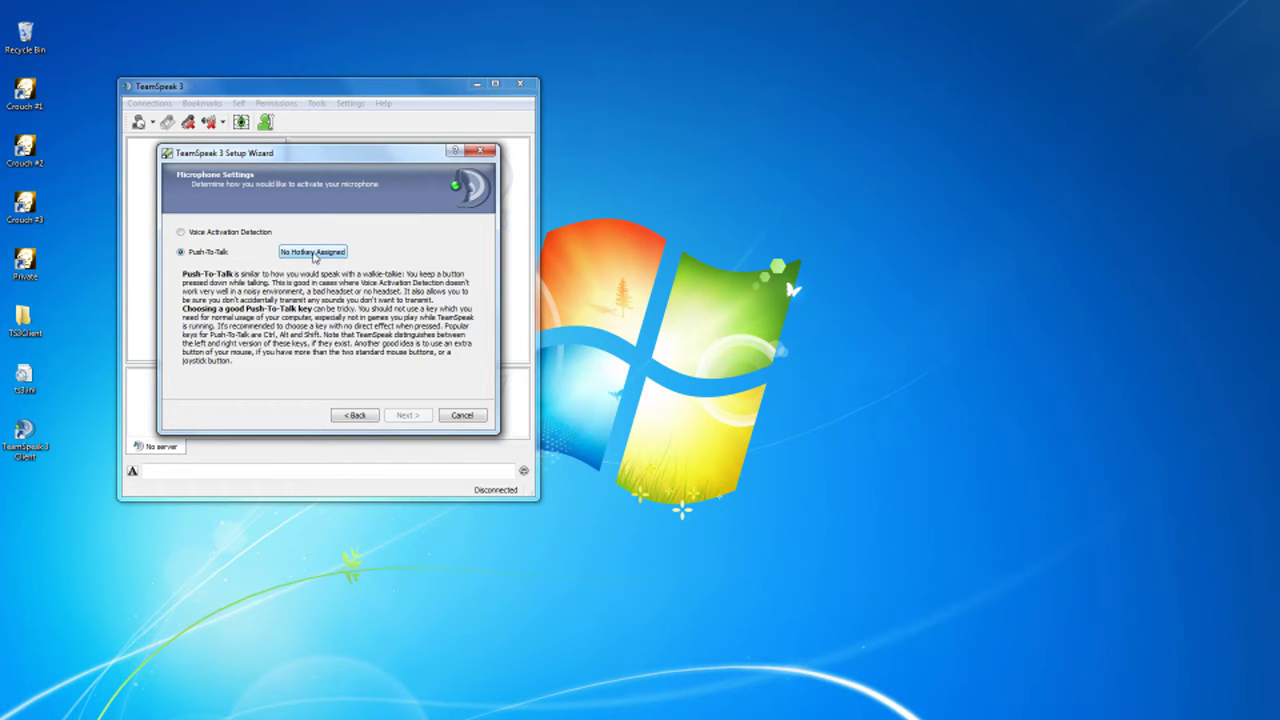
left_click(313, 252)
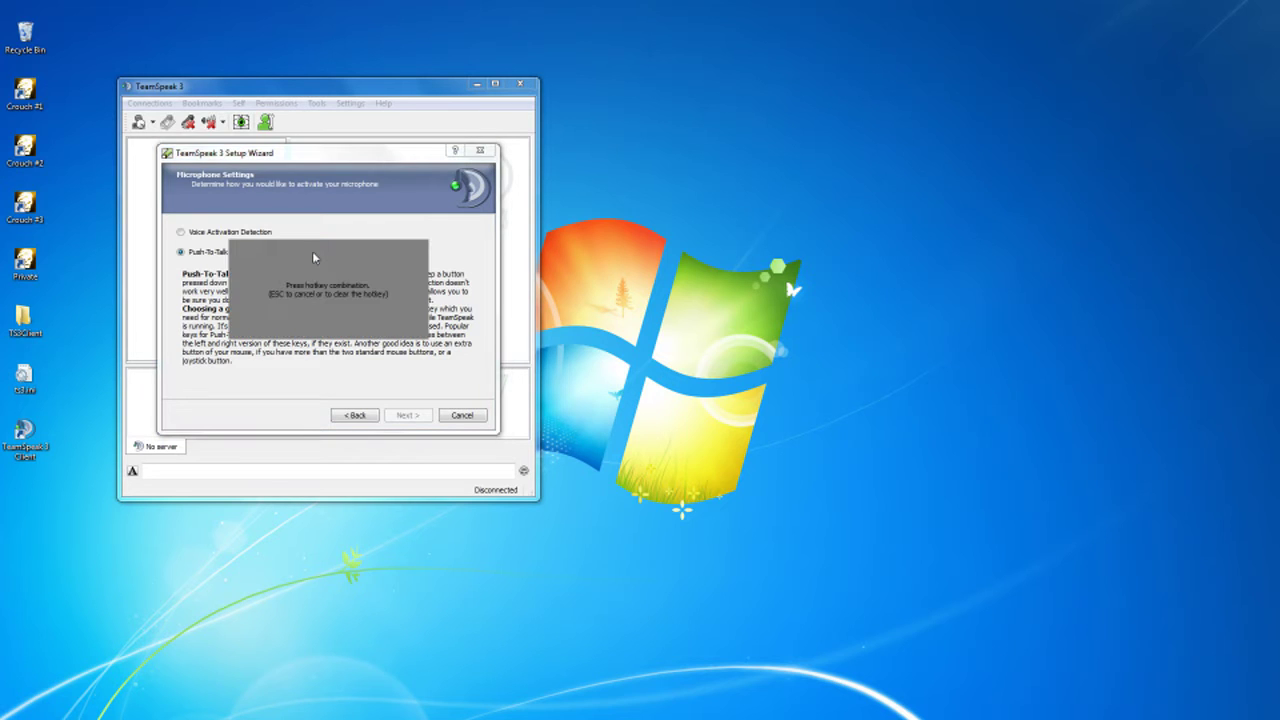
key("KP_7")
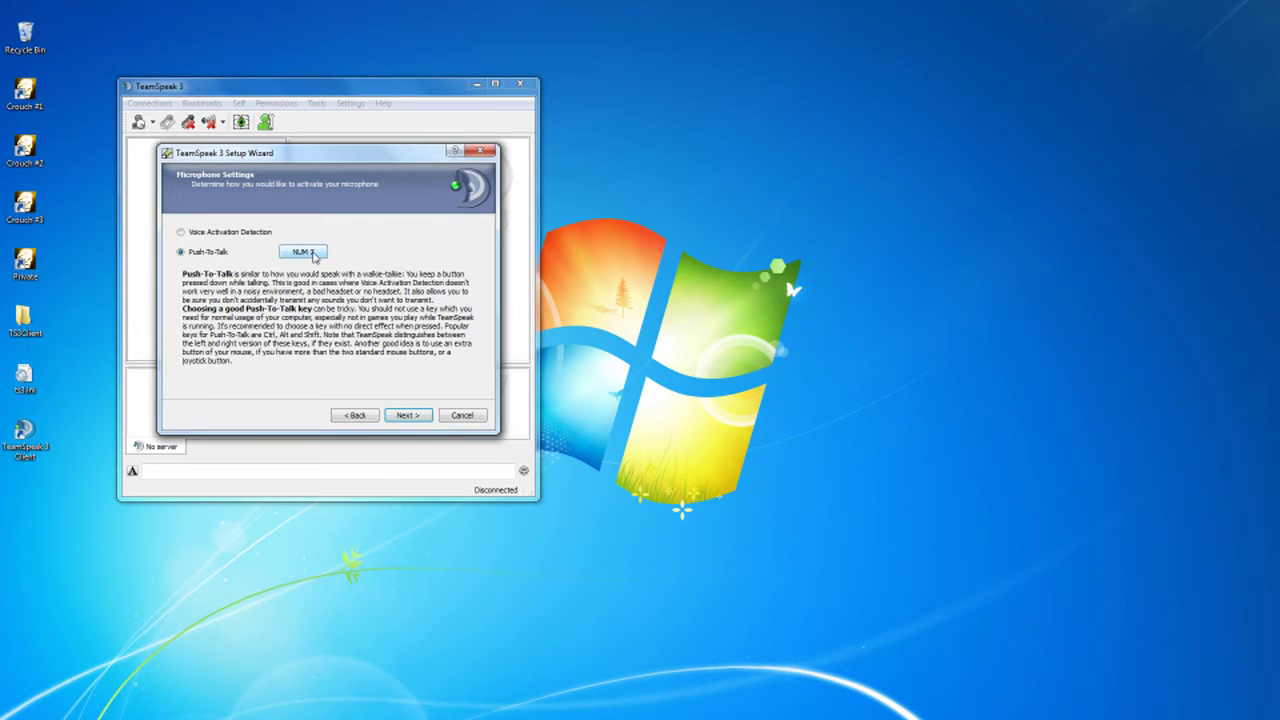
left_click(401, 417)
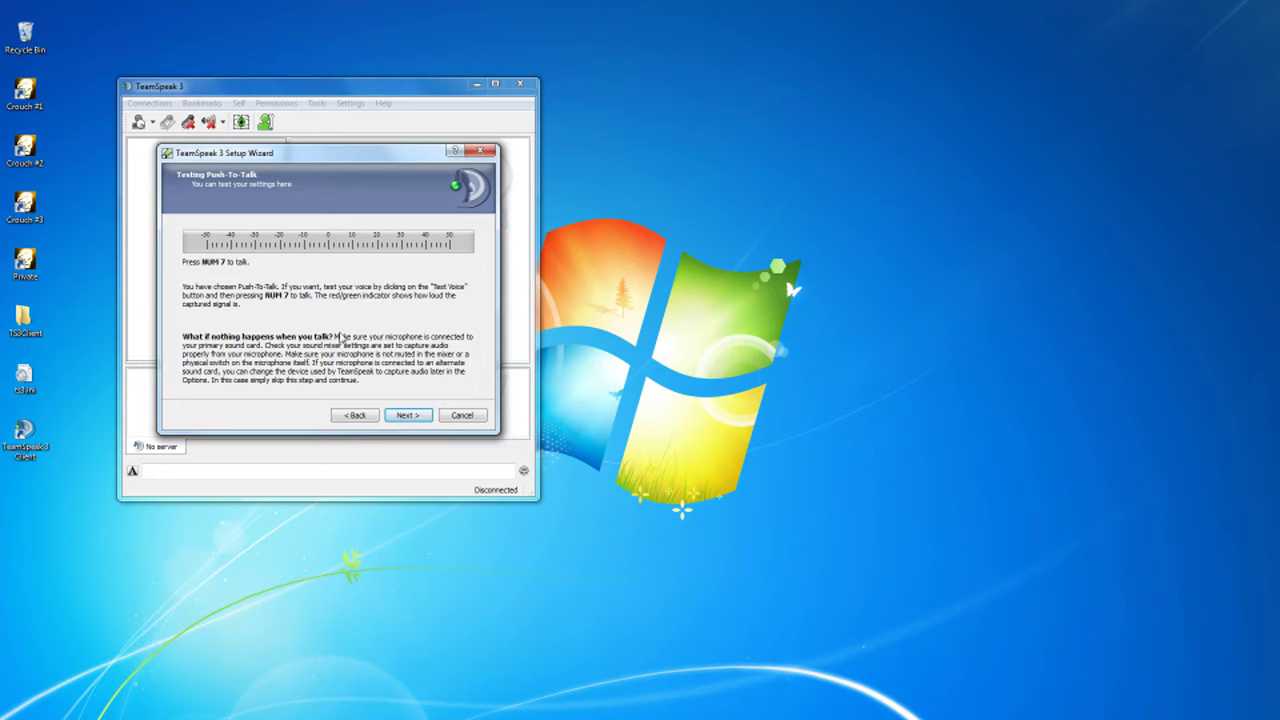
- Test Push-To-Talk with NUM 7 and complete the setup wizard without assigning a speaker mute hotkey
key("KP_7")
left_click(408, 415)
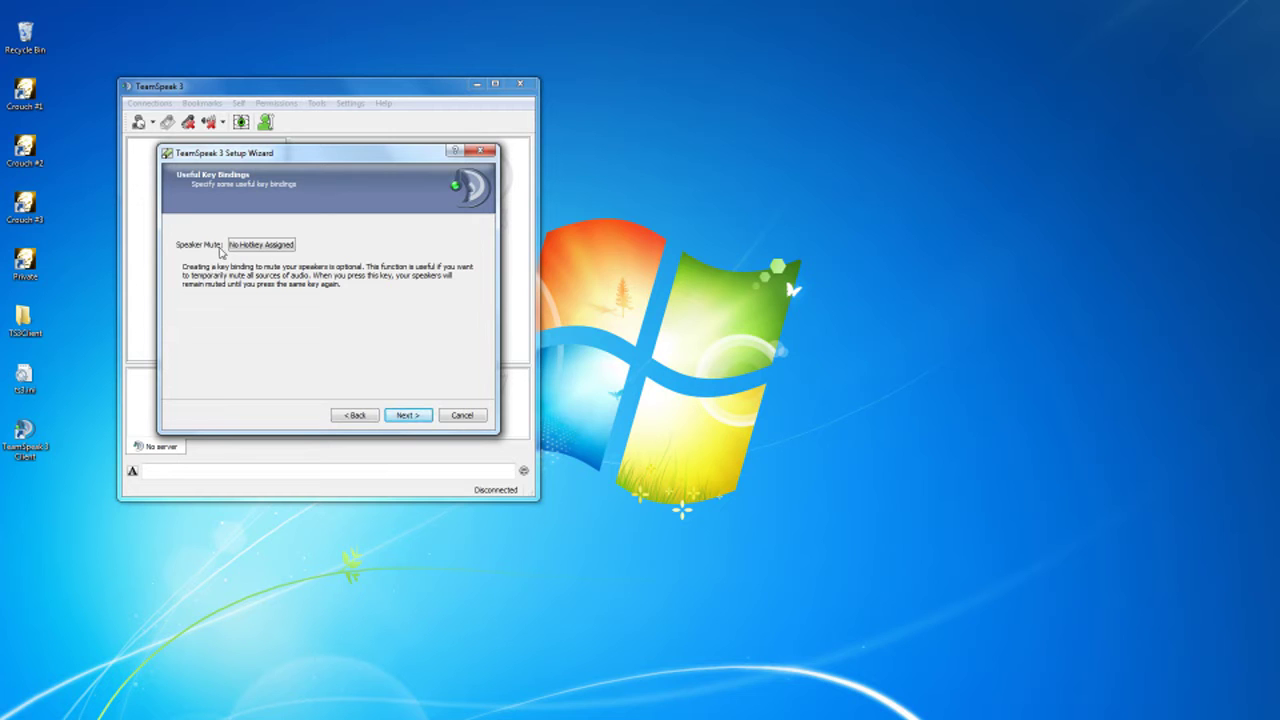
left_click(404, 416)
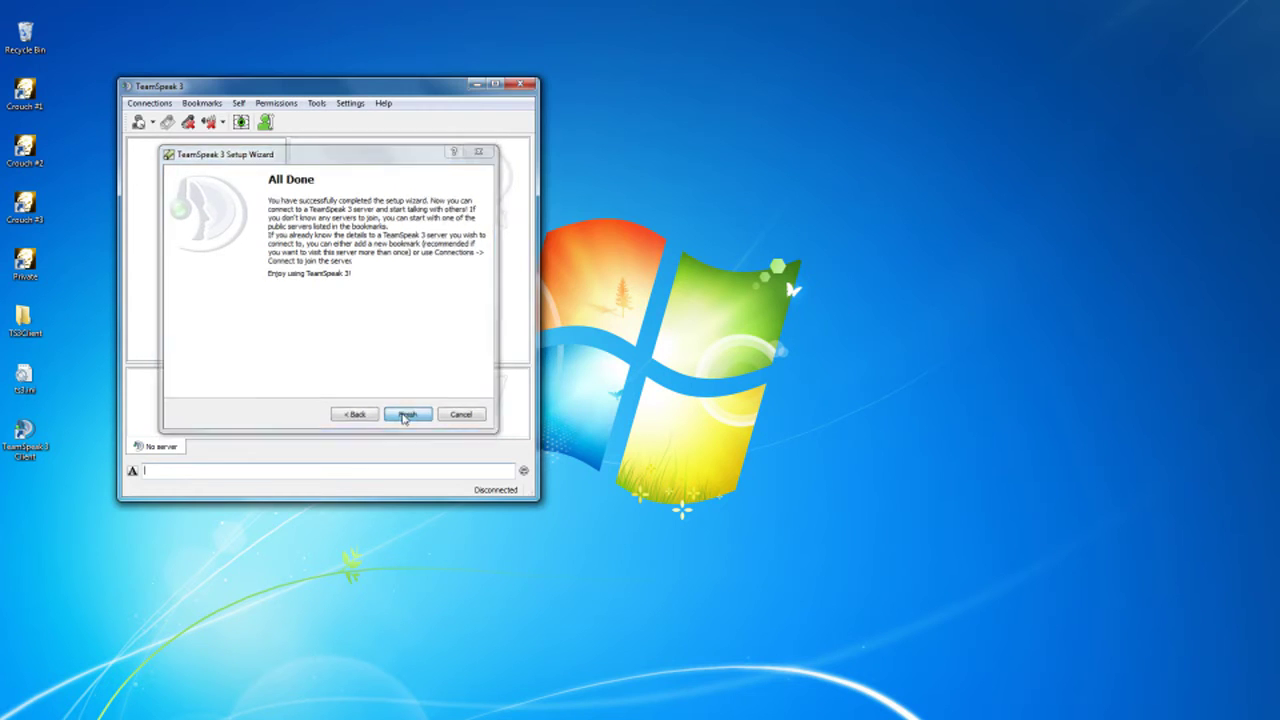
- Finish the setup wizard and open the server connection dialog with its default address selected
left_click(407, 416)
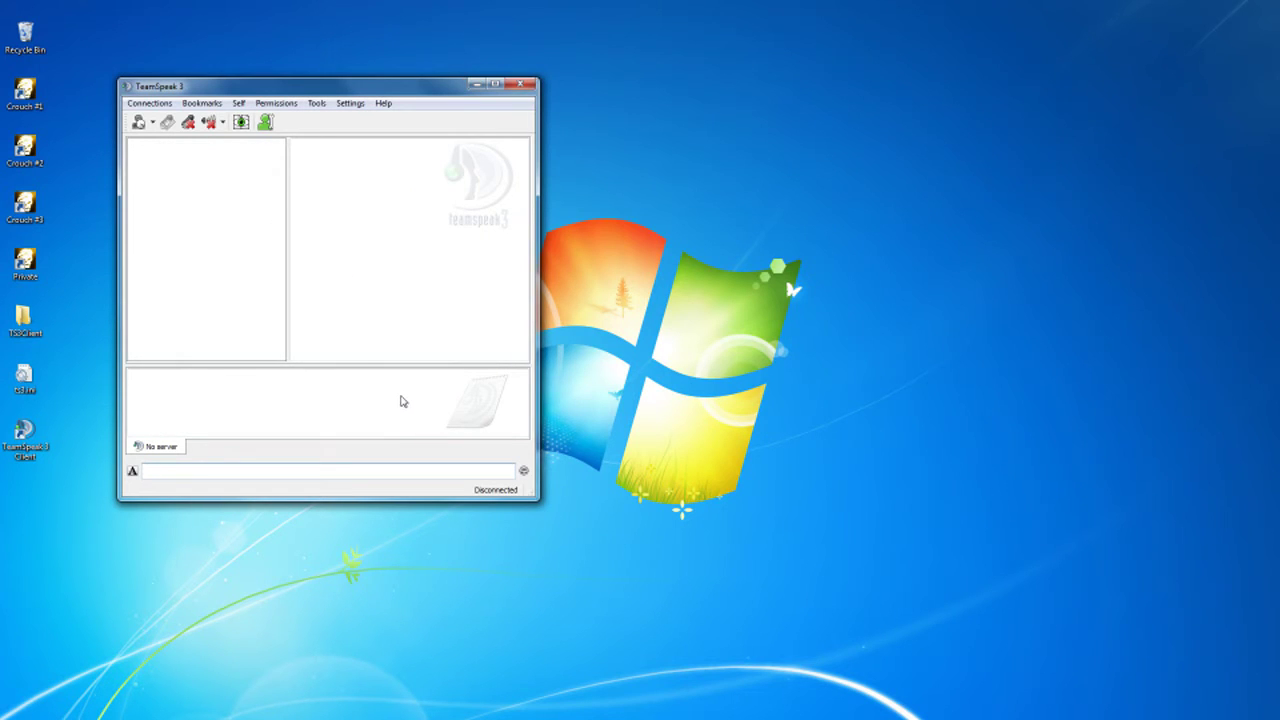
left_click(301, 48)
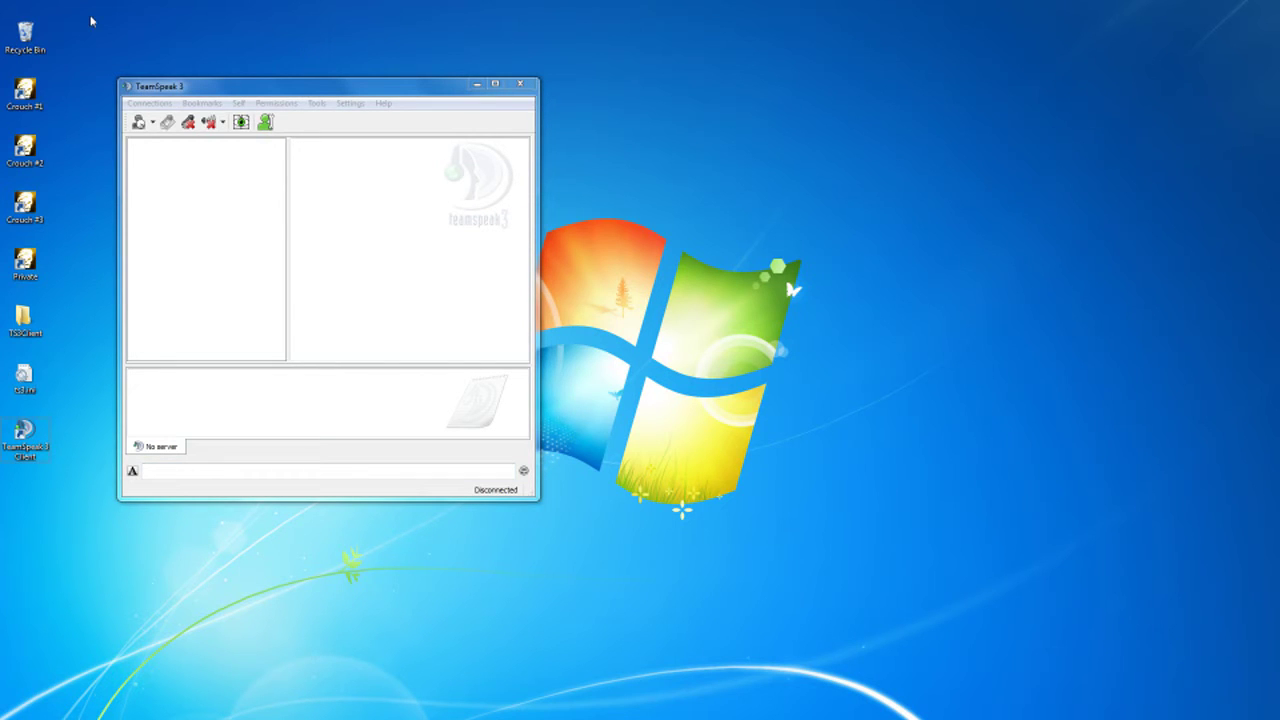
left_click(152, 104)
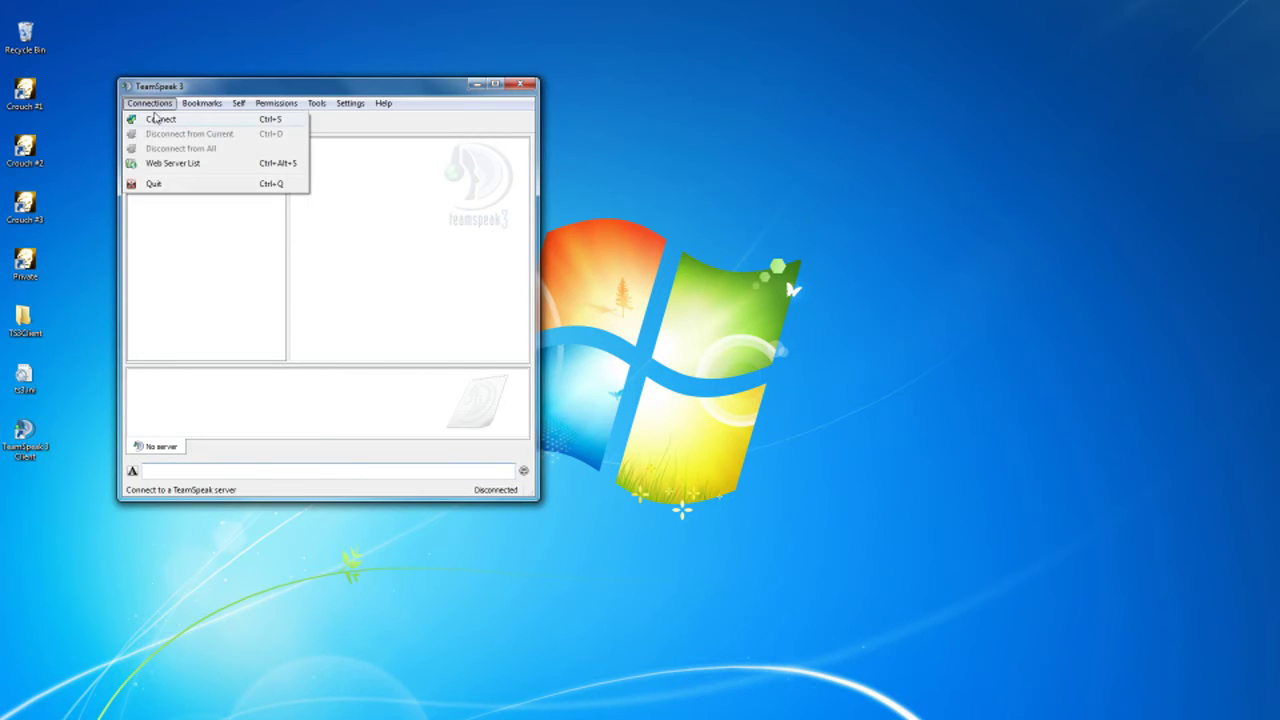
left_click(160, 119)
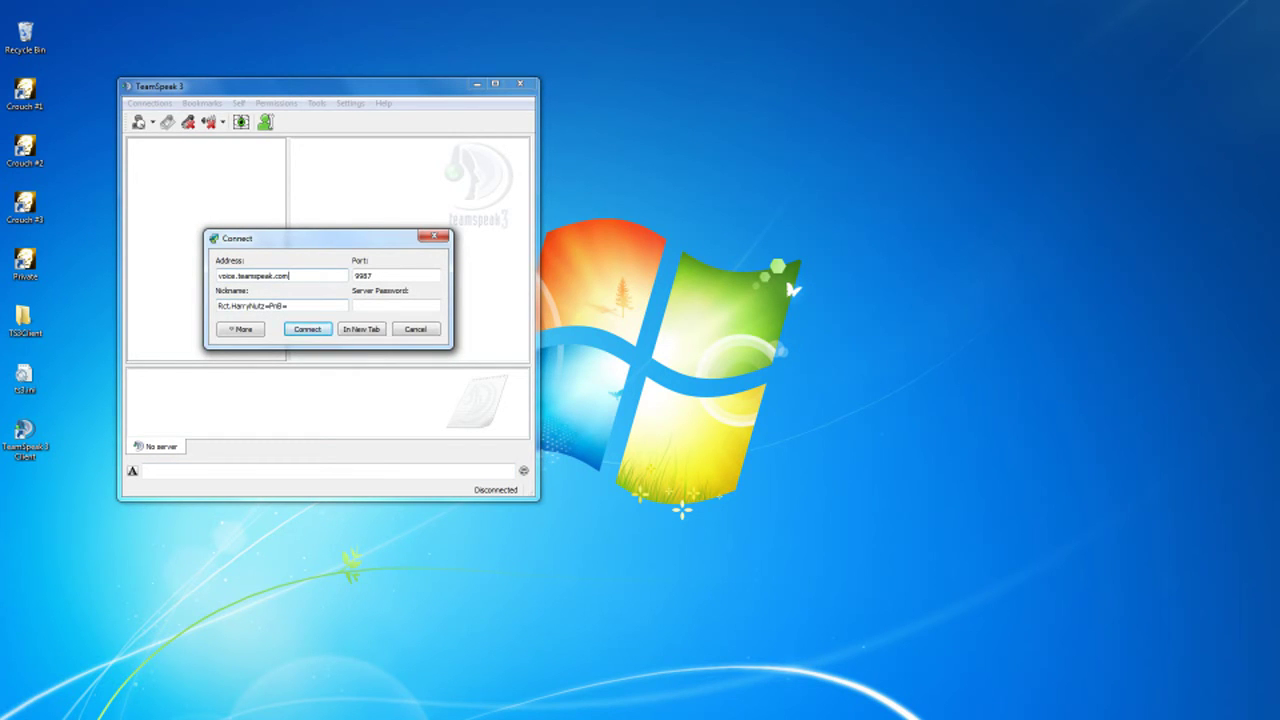
left_click_drag(289, 275, 218, 276)
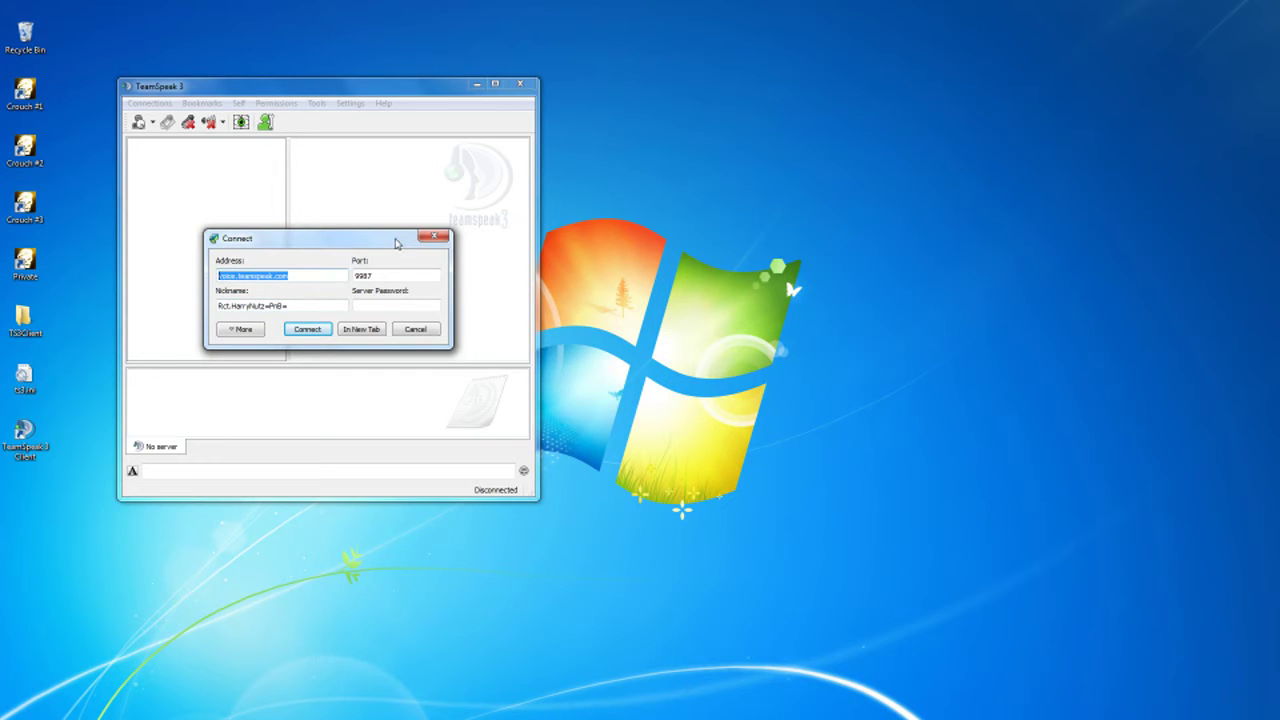
type("8.9.37.236")
key("BackSpace")
key("BackSpace")
key("BackSpace")
key("BackSpace")
key("BackSpace")
key("BackSpace")
key("BackSpace")
key("BackSpace")
key("BackSpace")
key("BackSpace")
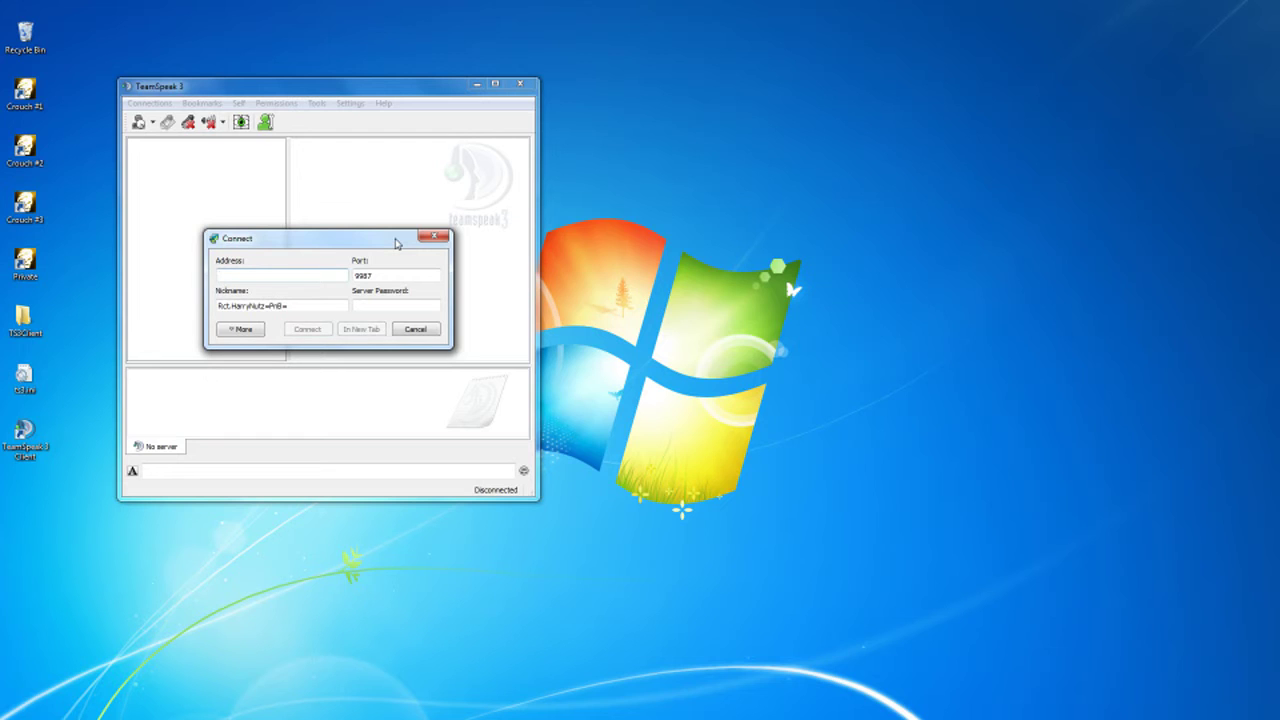
- Set the server address to ts.porn-n-beer.com and the port to 9138
type("ts")
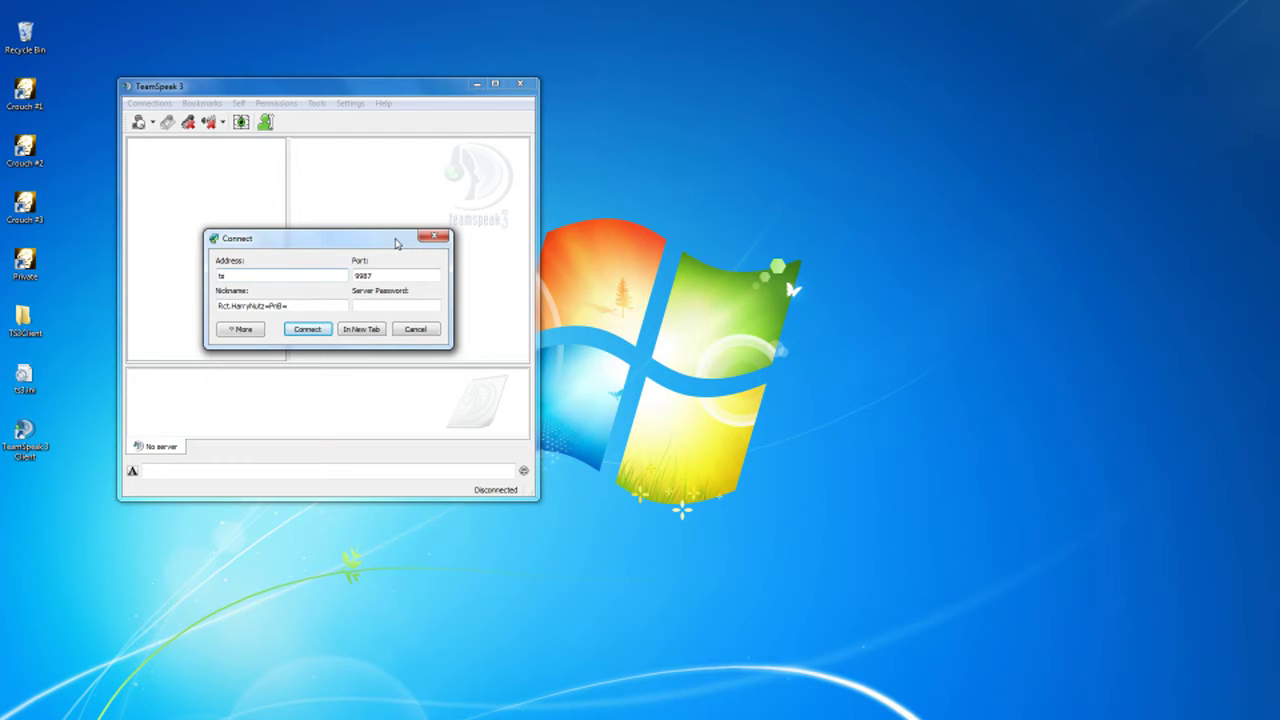
type(".porn-n-beer.com")
key("shift+Left")
key("shift+Left")
key("shift+Left")
key("shift+Left")
type("9235")
- Expand the connection options, enter the user's phonetic nickname and connect to the server
left_click(236, 332)
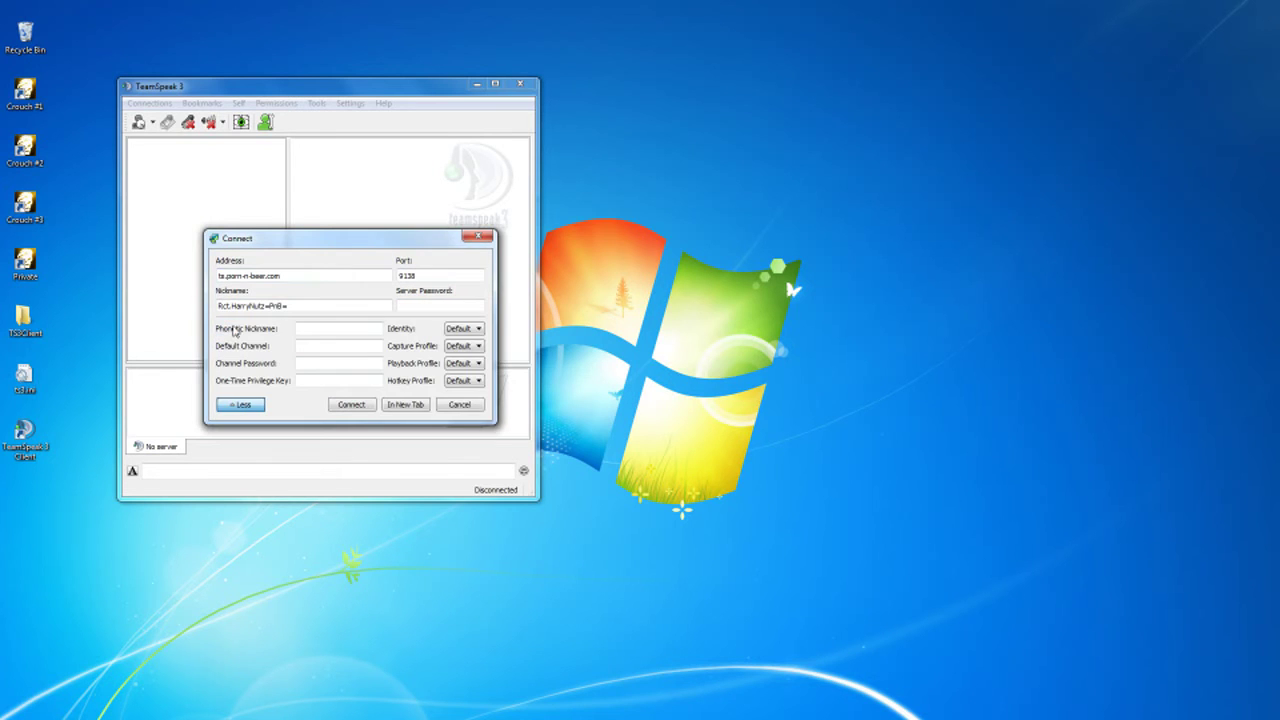
left_click(300, 329)
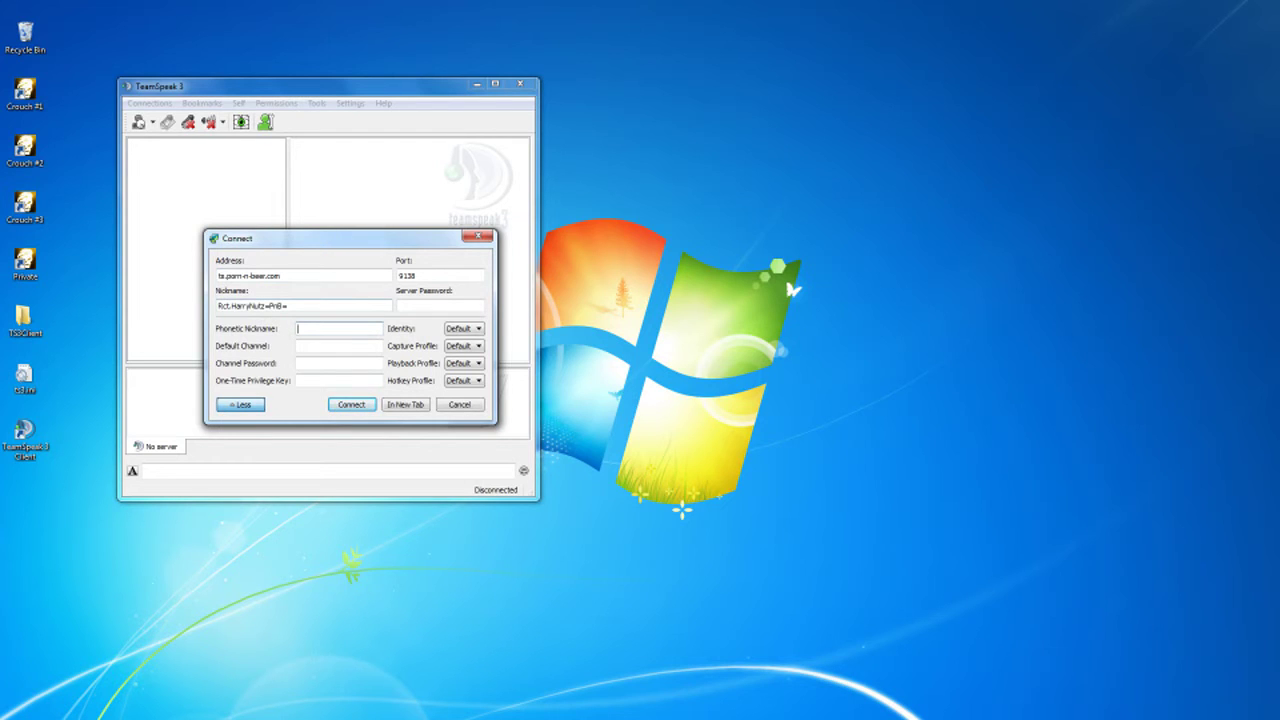
type("HarryNutz")
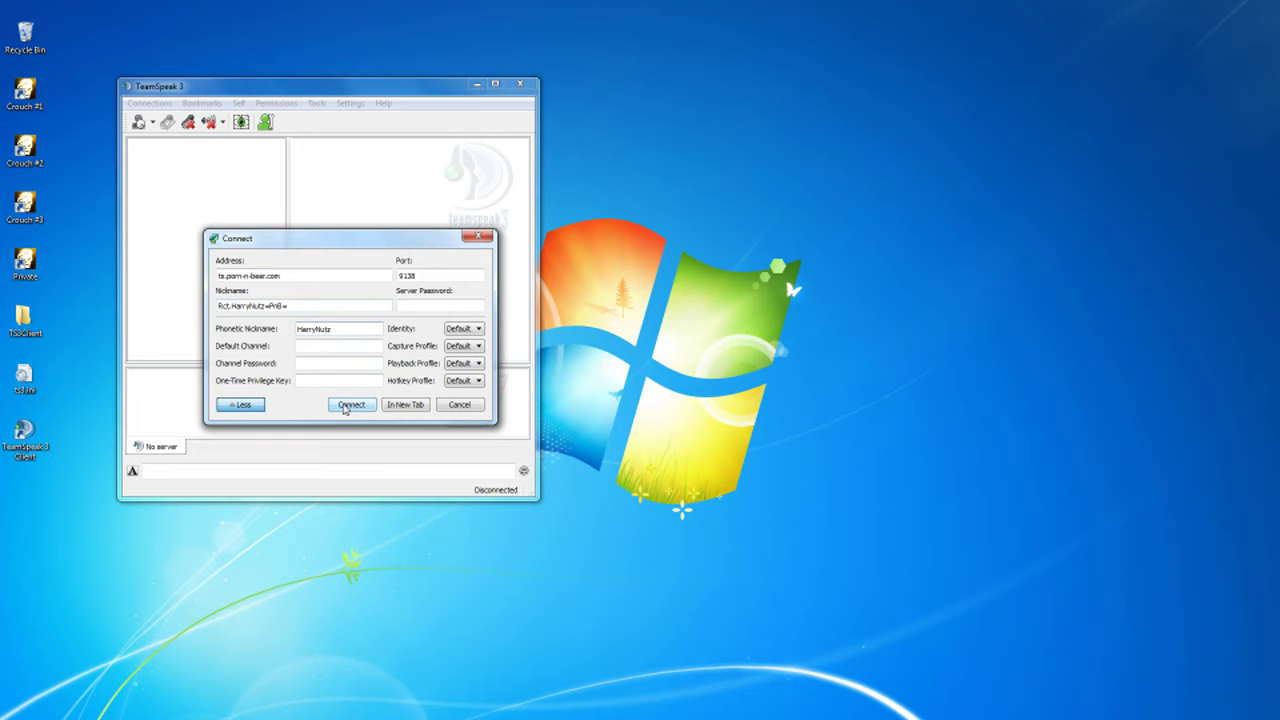
left_click_drag(344, 408, 428, 454)
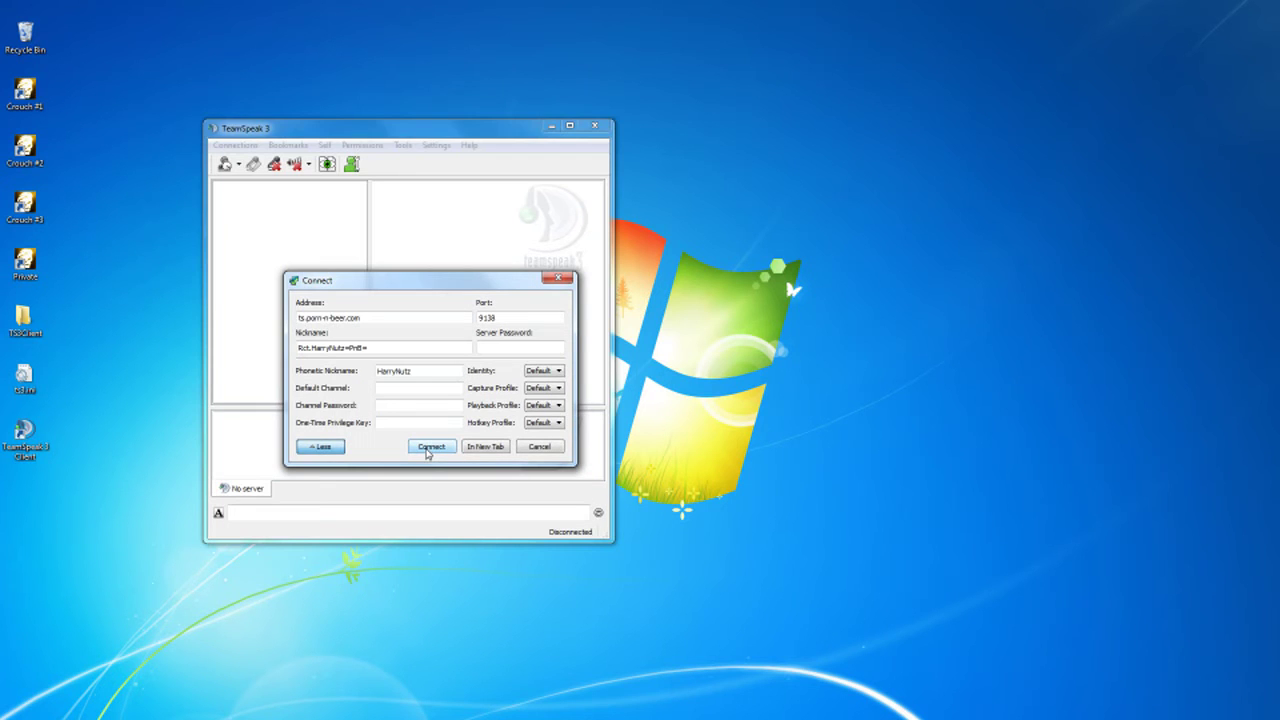
left_click(430, 447)
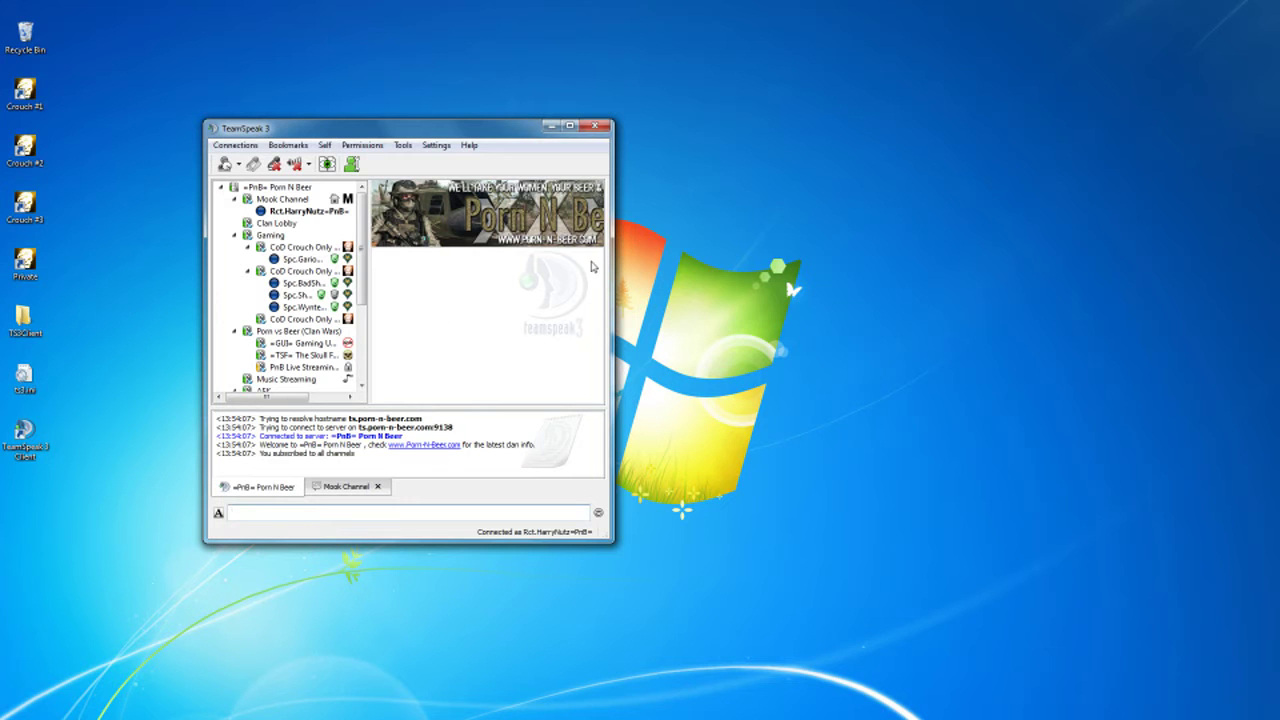
- Widen the TeamSpeak window and try to join the Clan Lobby and Gaming channels
left_click_drag(612, 228, 750, 228)
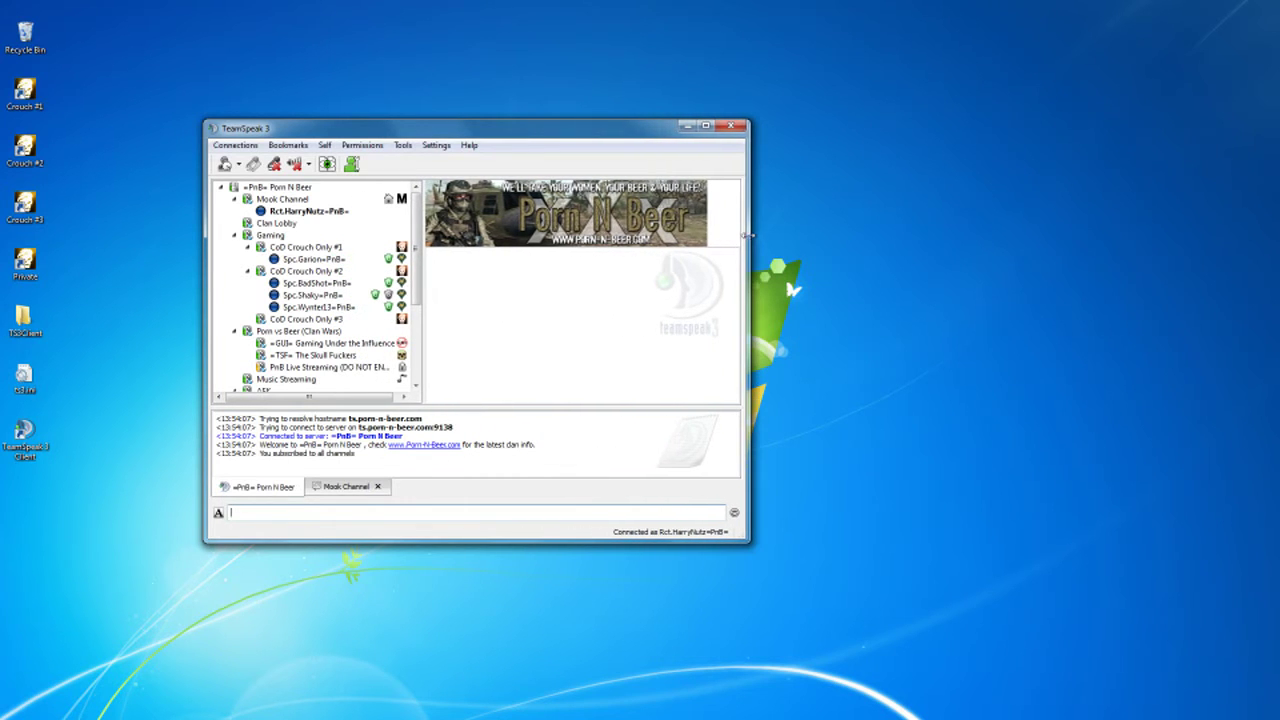
left_click(286, 224)
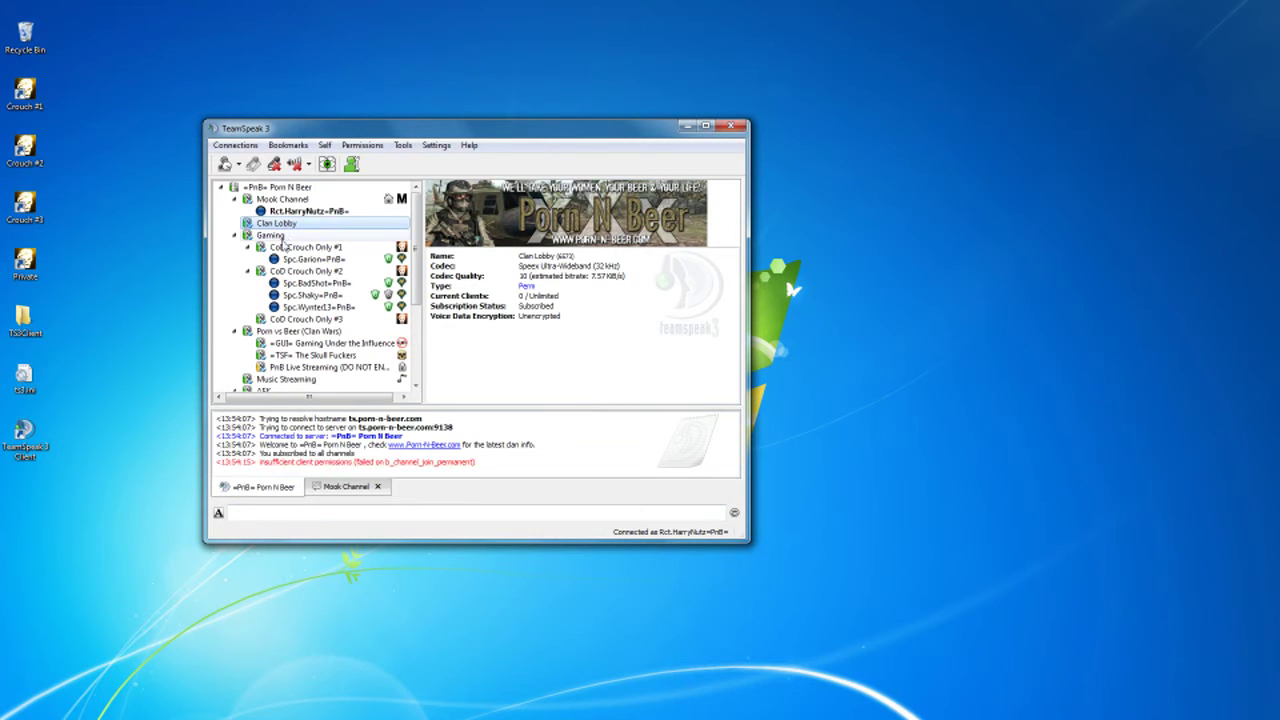
left_click(277, 237)
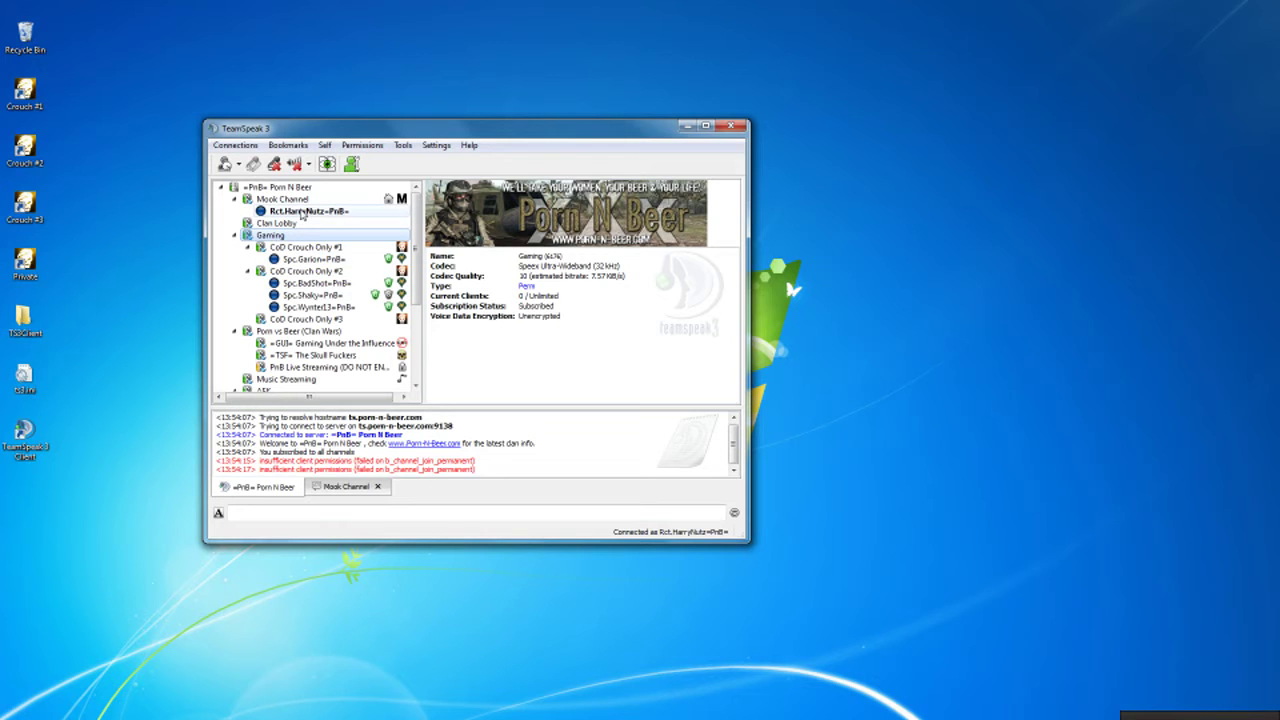
- Examine the user's own client details and the server groups of members in the AFK channel
left_click(302, 213)
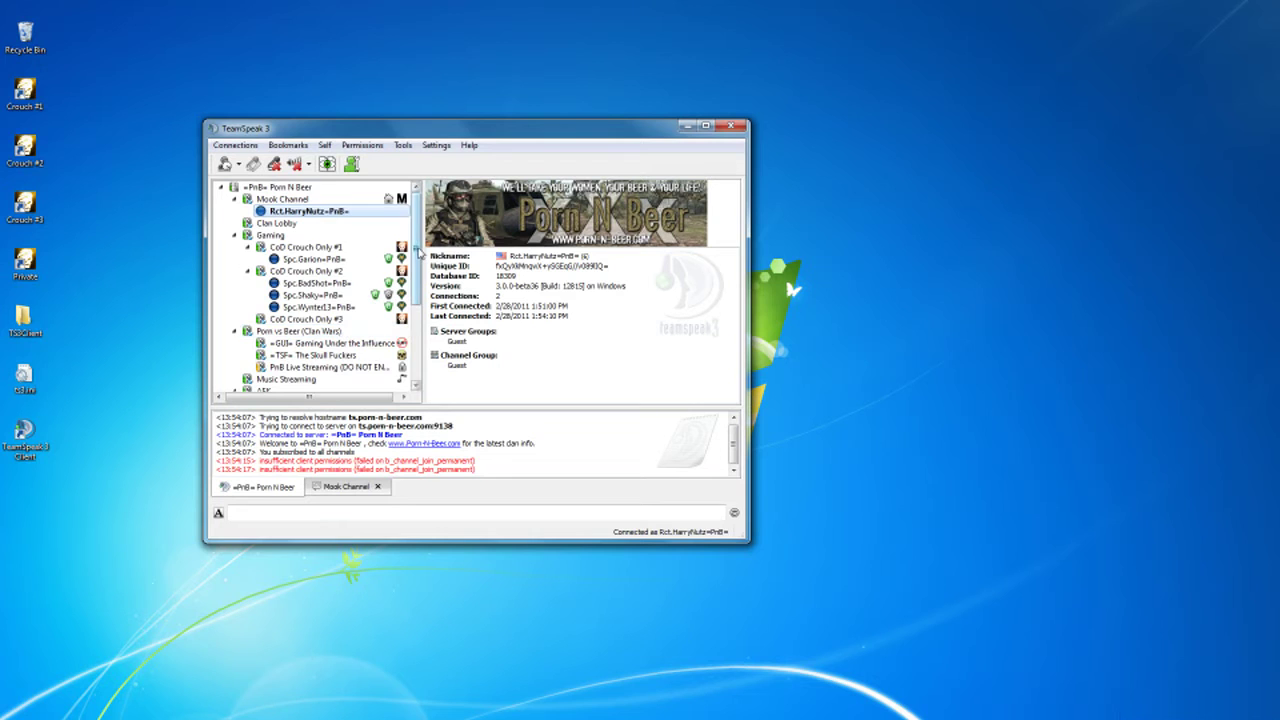
left_click_drag(418, 253, 420, 327)
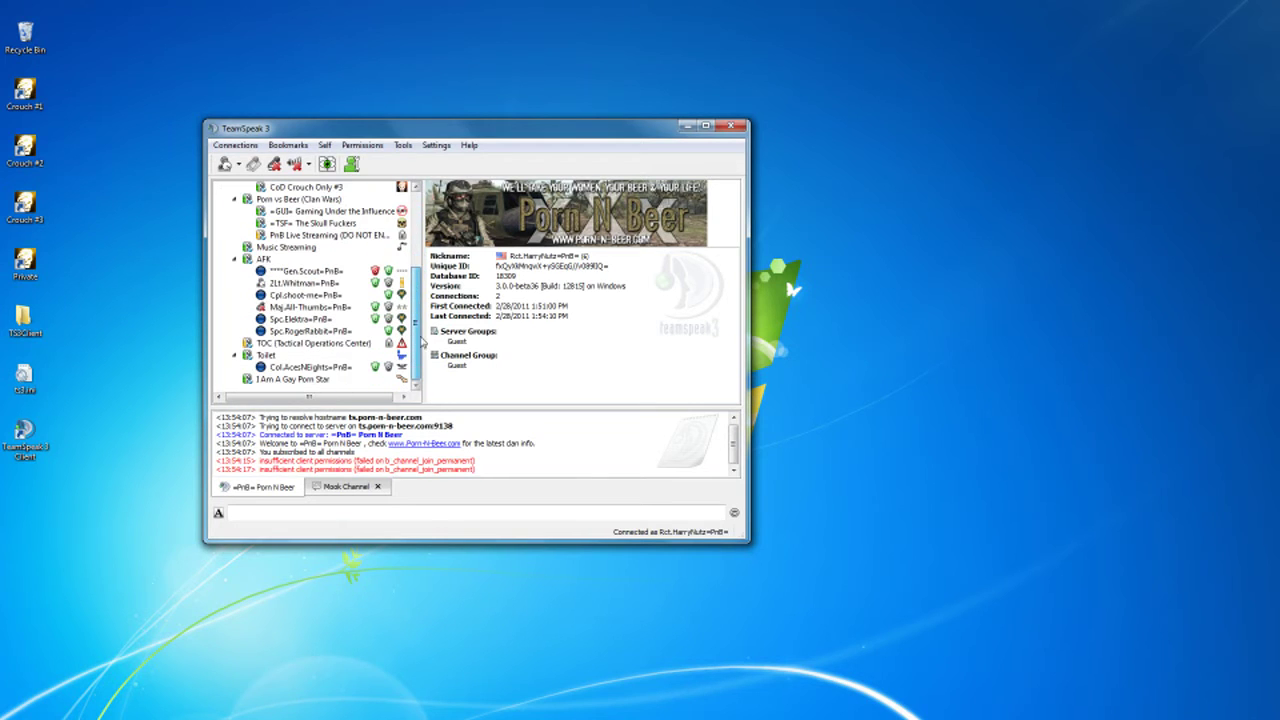
left_click(377, 271)
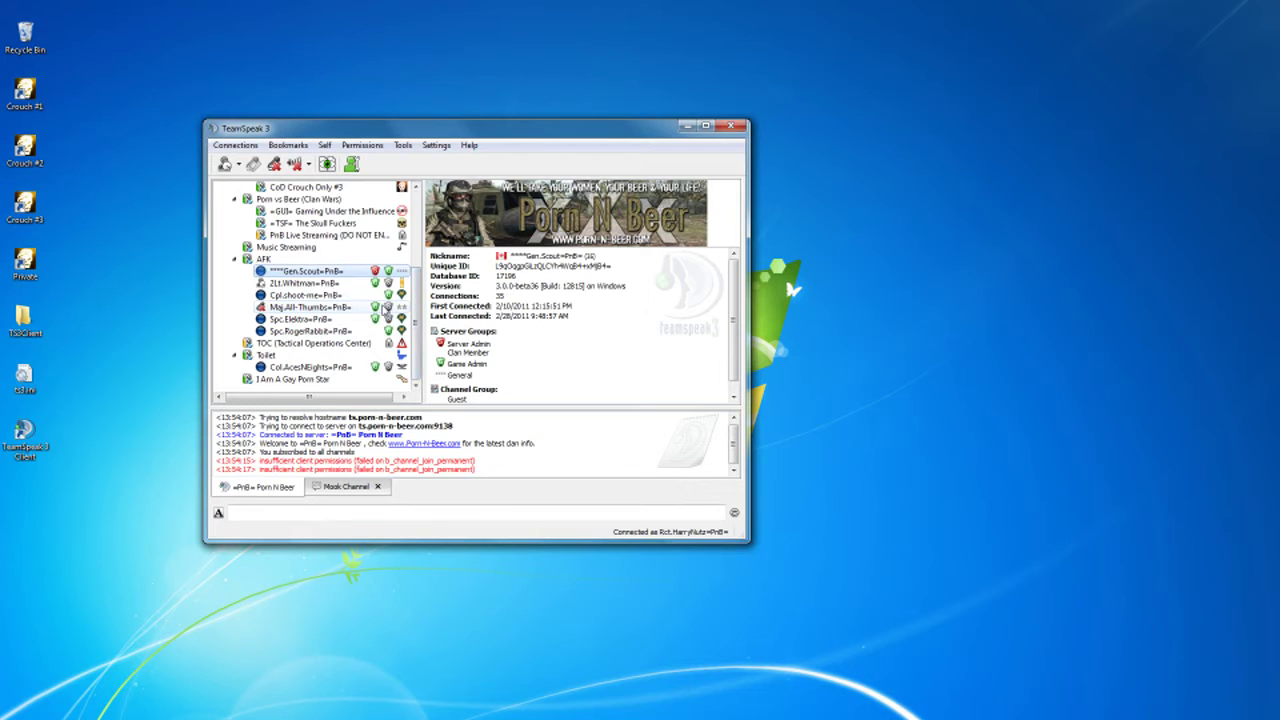
left_click(389, 308)
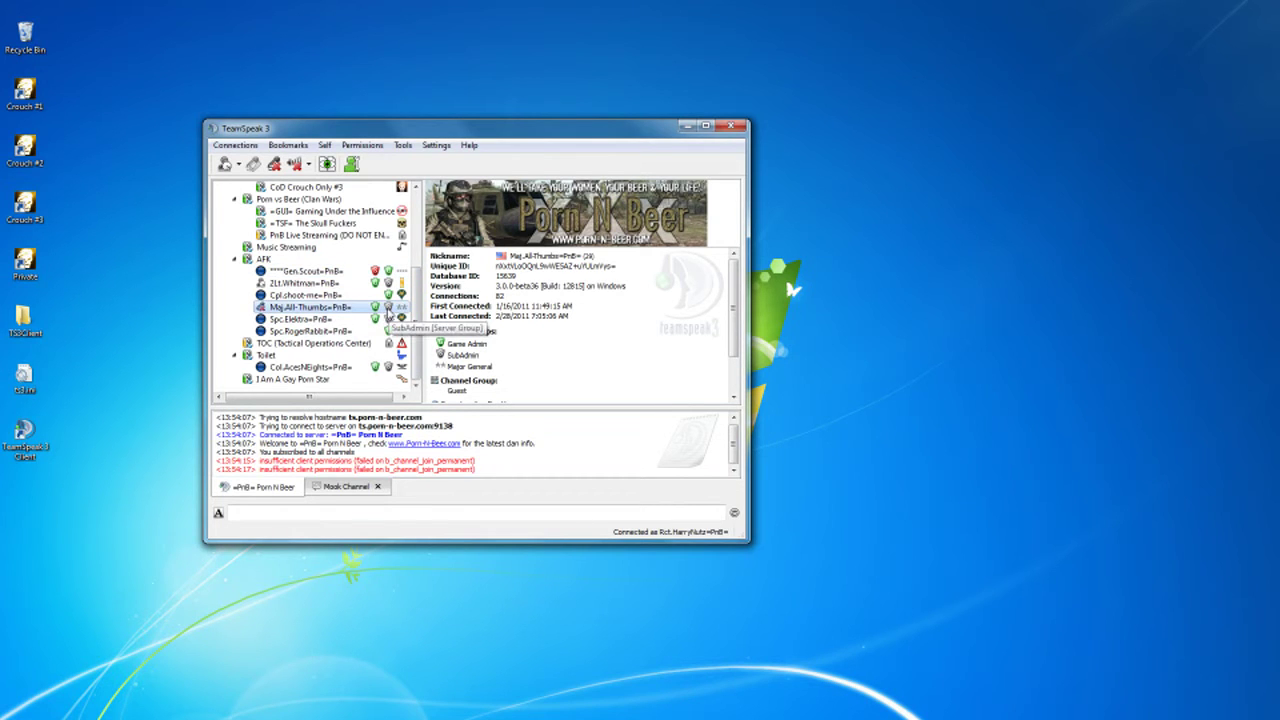
scroll(418, 240, "up", 4)
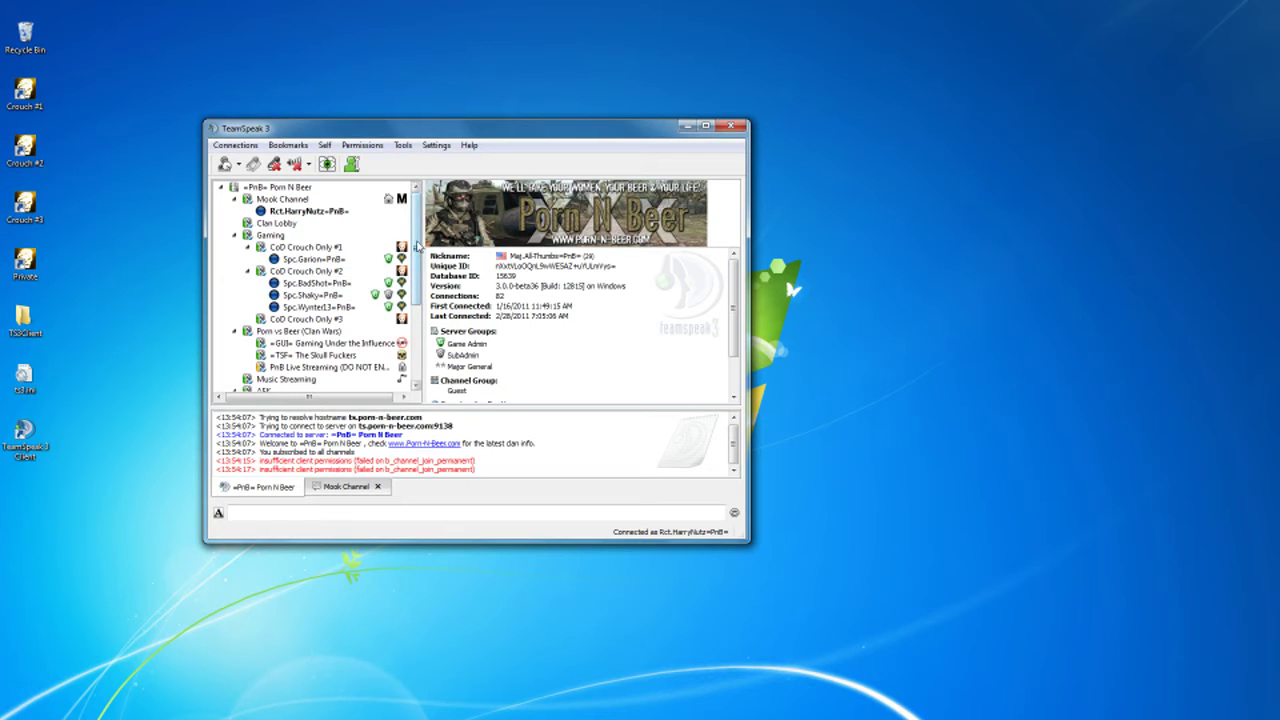
scroll(416, 244, "down", 5)
scroll(416, 240, "up", 5)
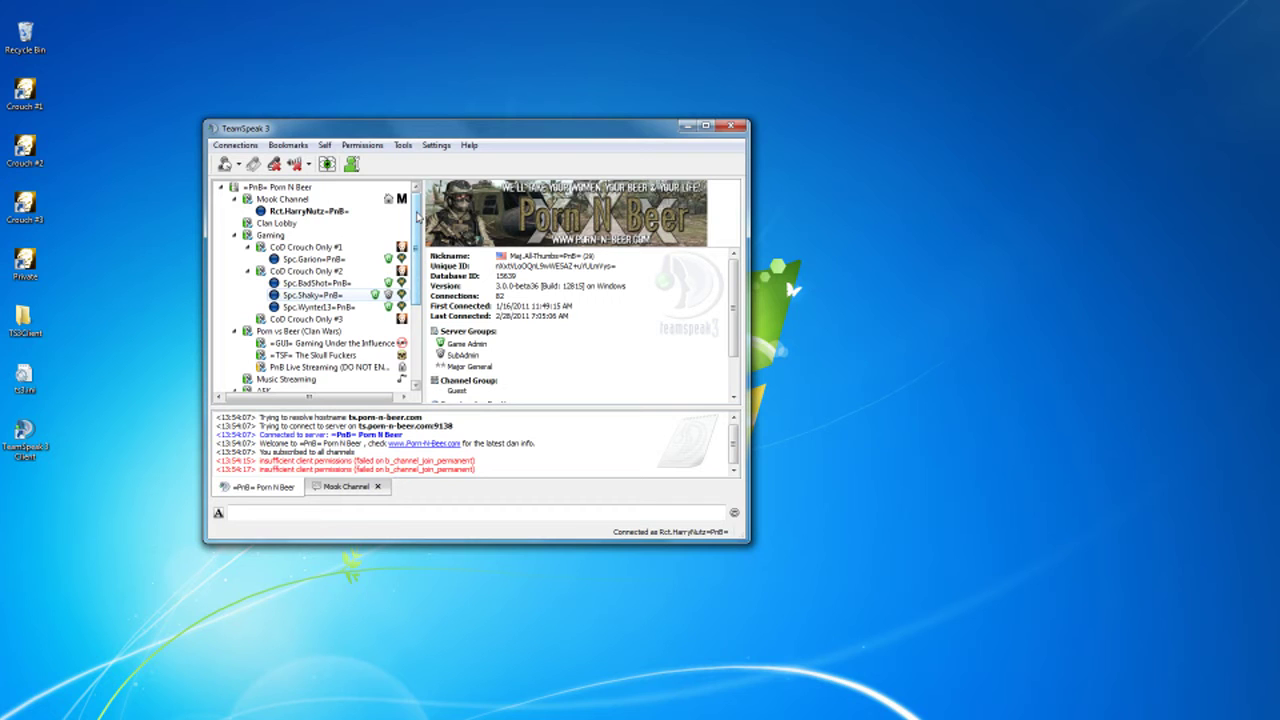
- Add the connected =PnB= Porn N Beer server to the bookmarks and save the bookmark list
left_click(462, 51)
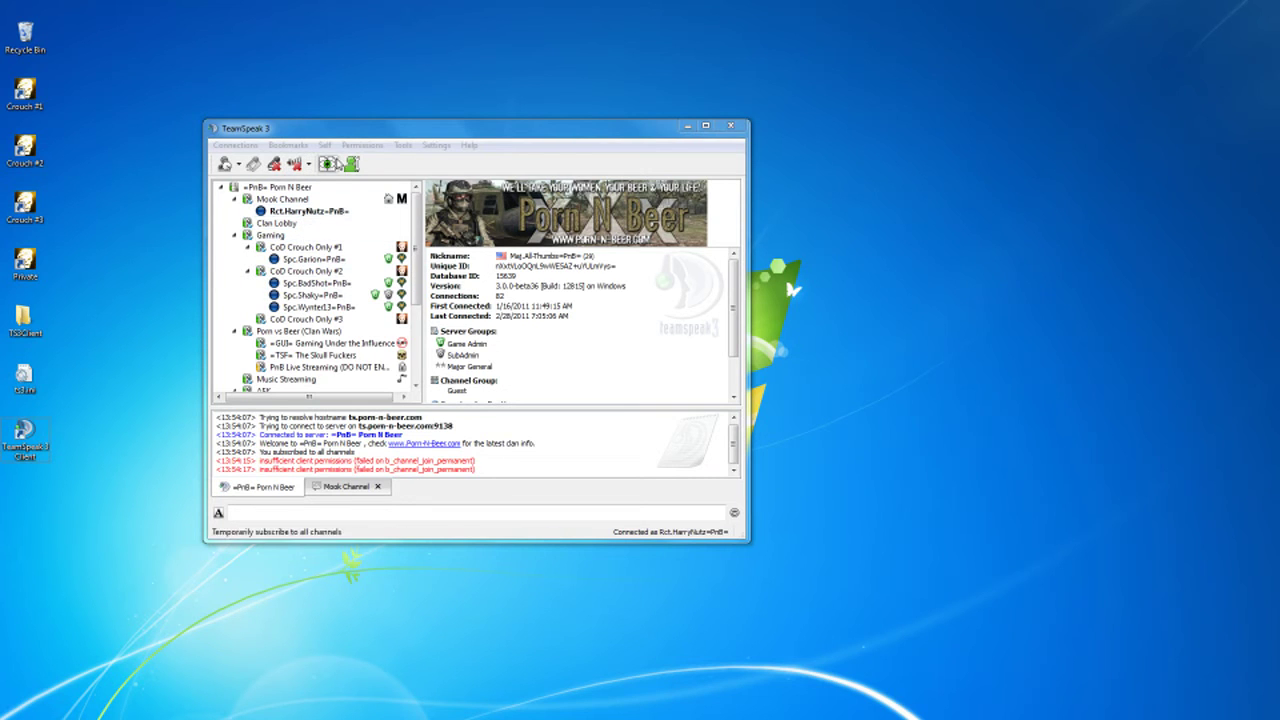
left_click_drag(320, 128, 364, 88)
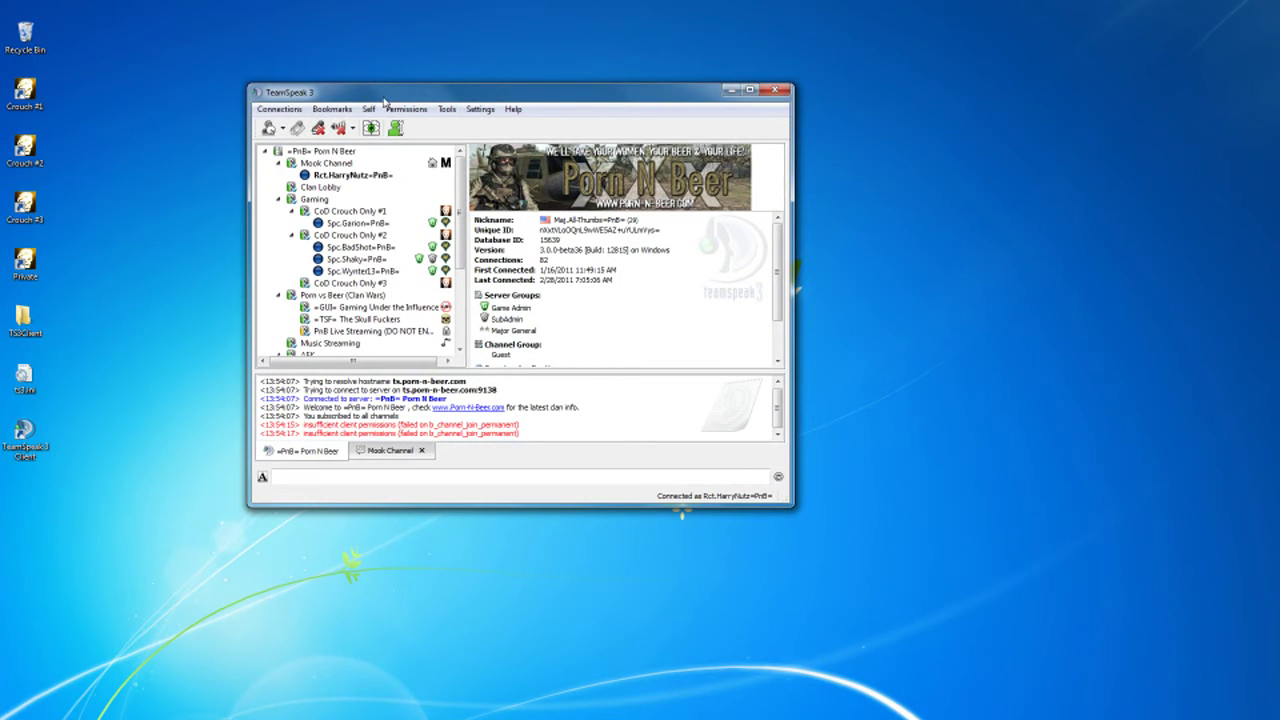
left_click(345, 110)
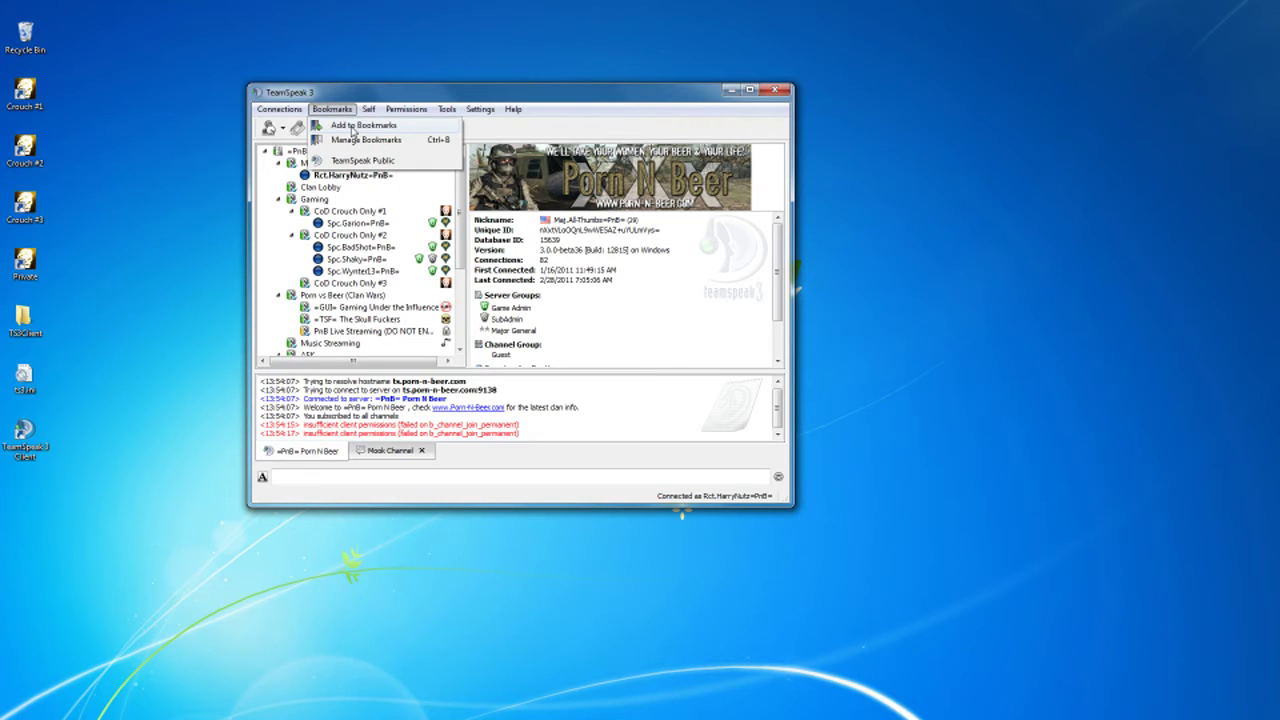
left_click(352, 128)
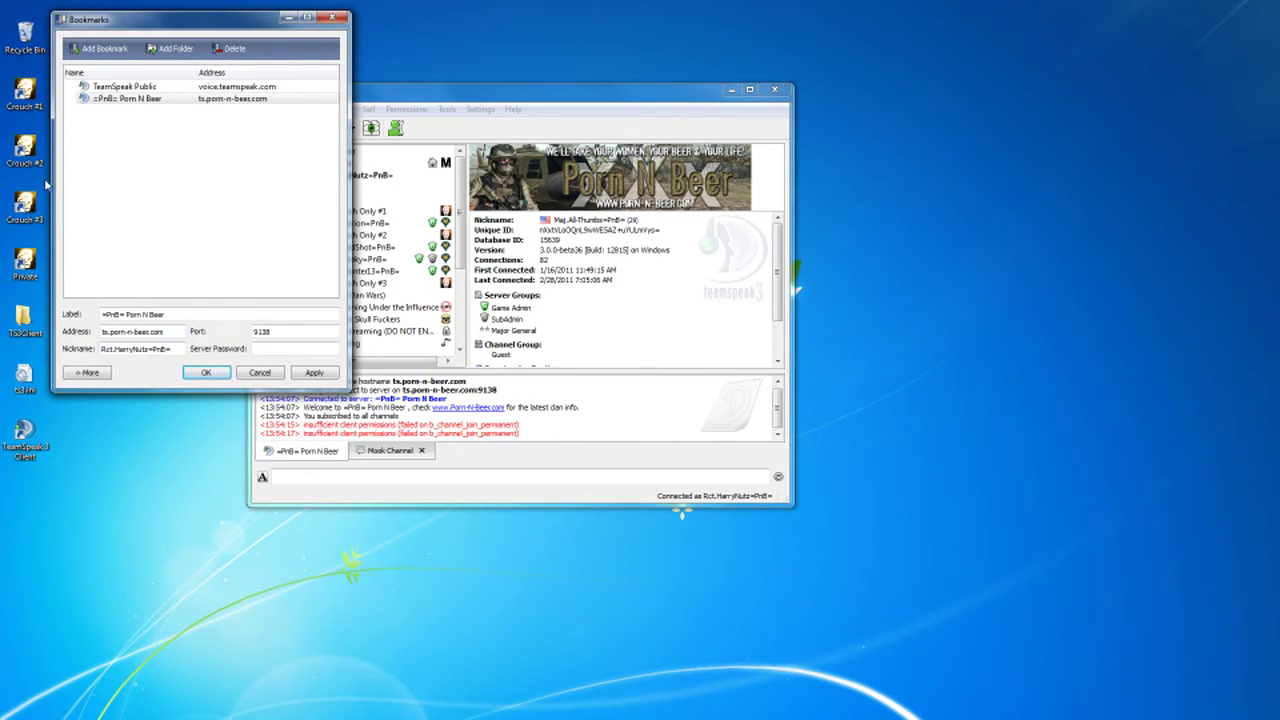
left_click(313, 374)
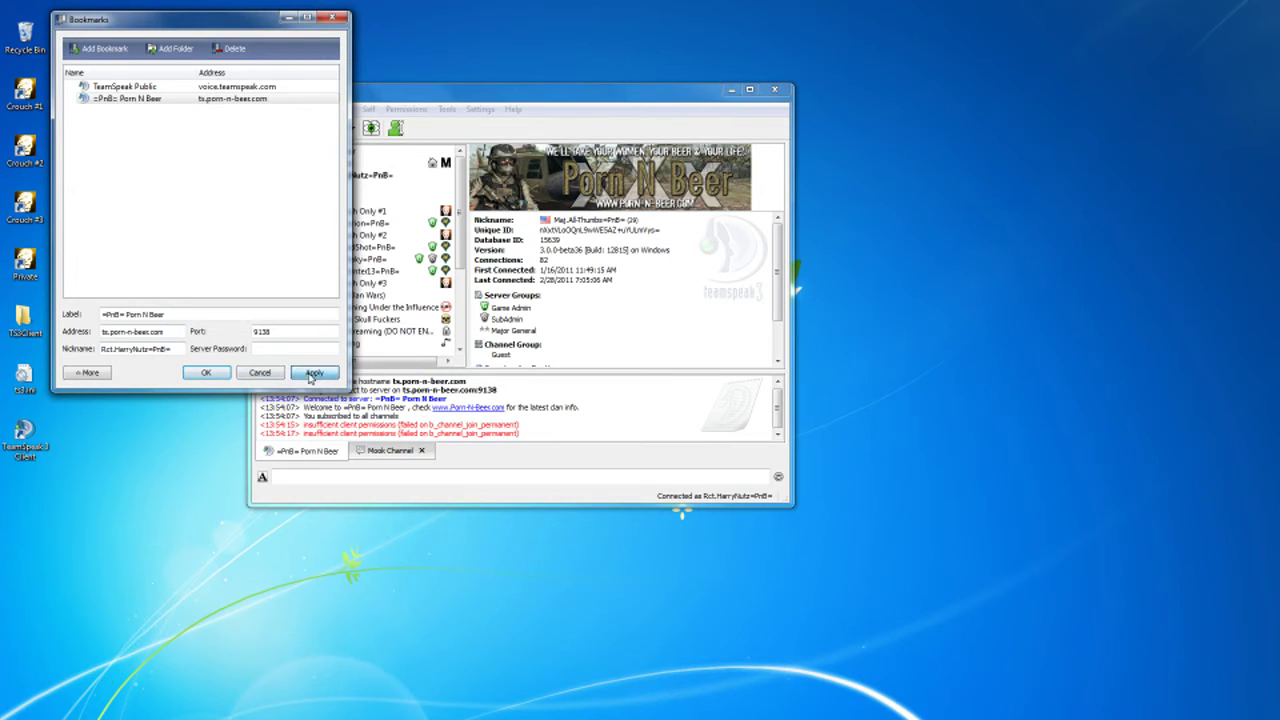
left_click(222, 375)
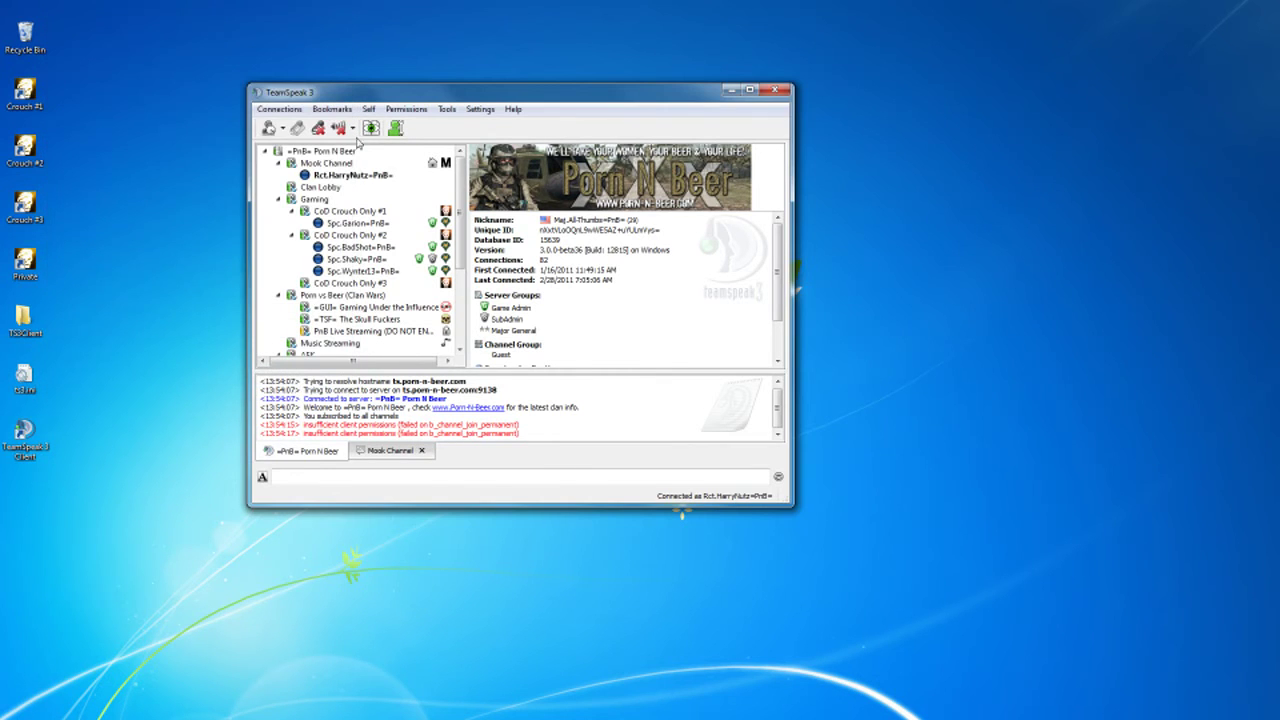
- Delete the TeamSpeak Public bookmark and save the bookmark list
left_click(336, 112)
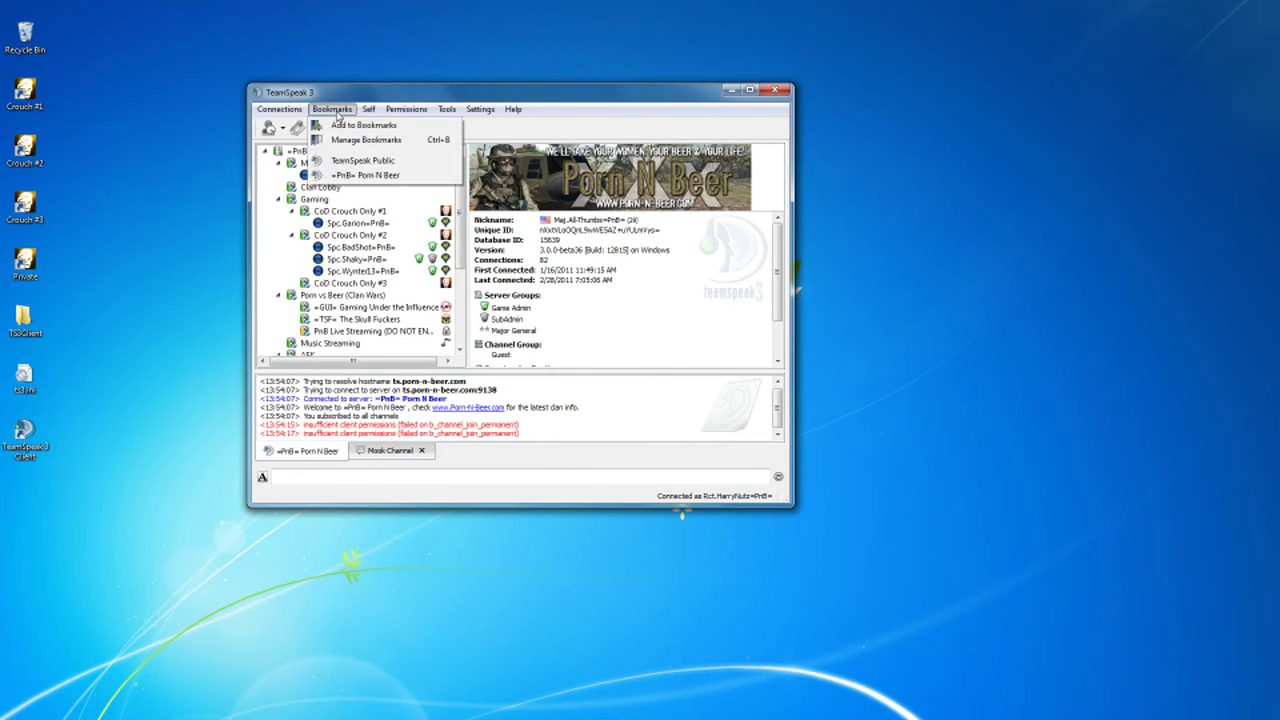
left_click(334, 149)
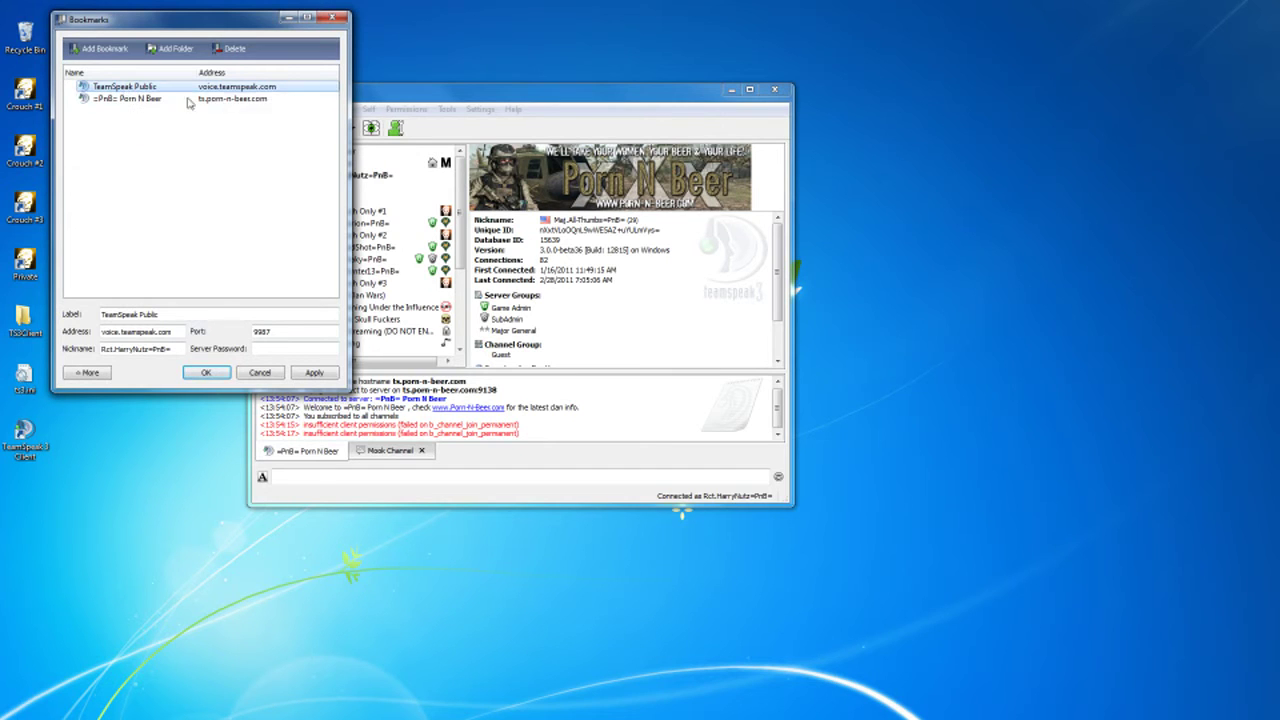
left_click(234, 52)
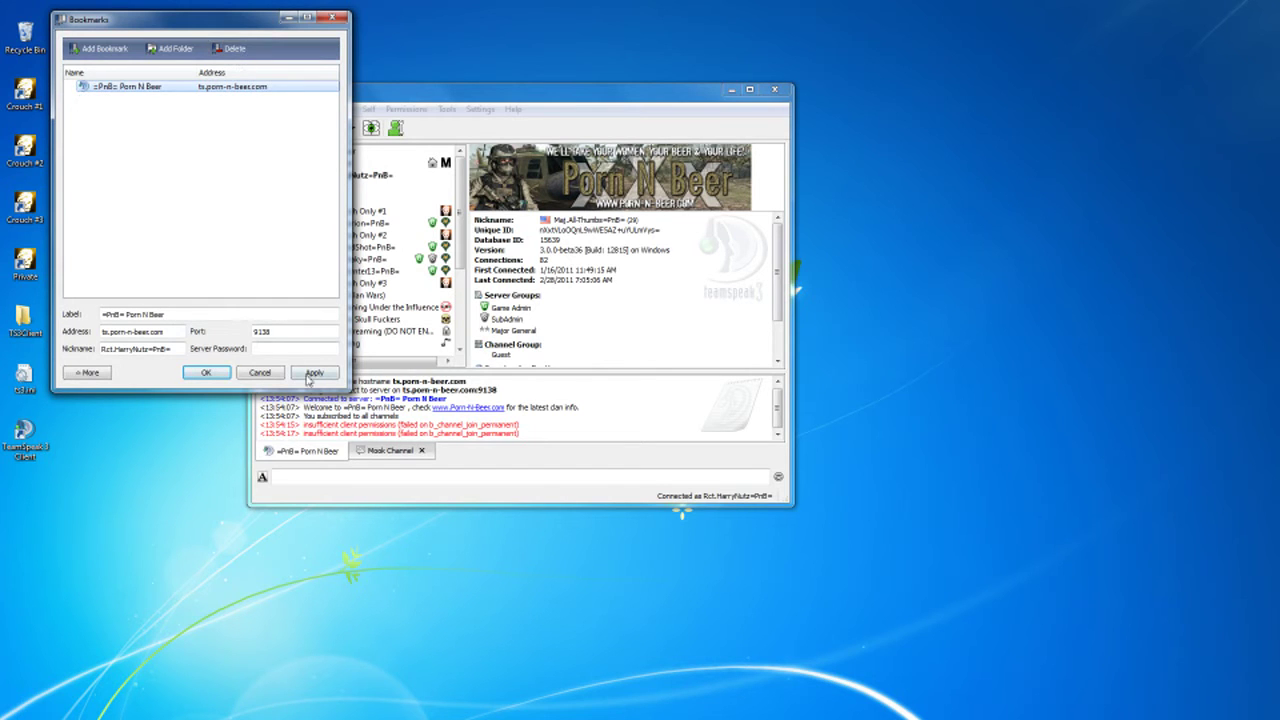
left_click(207, 372)
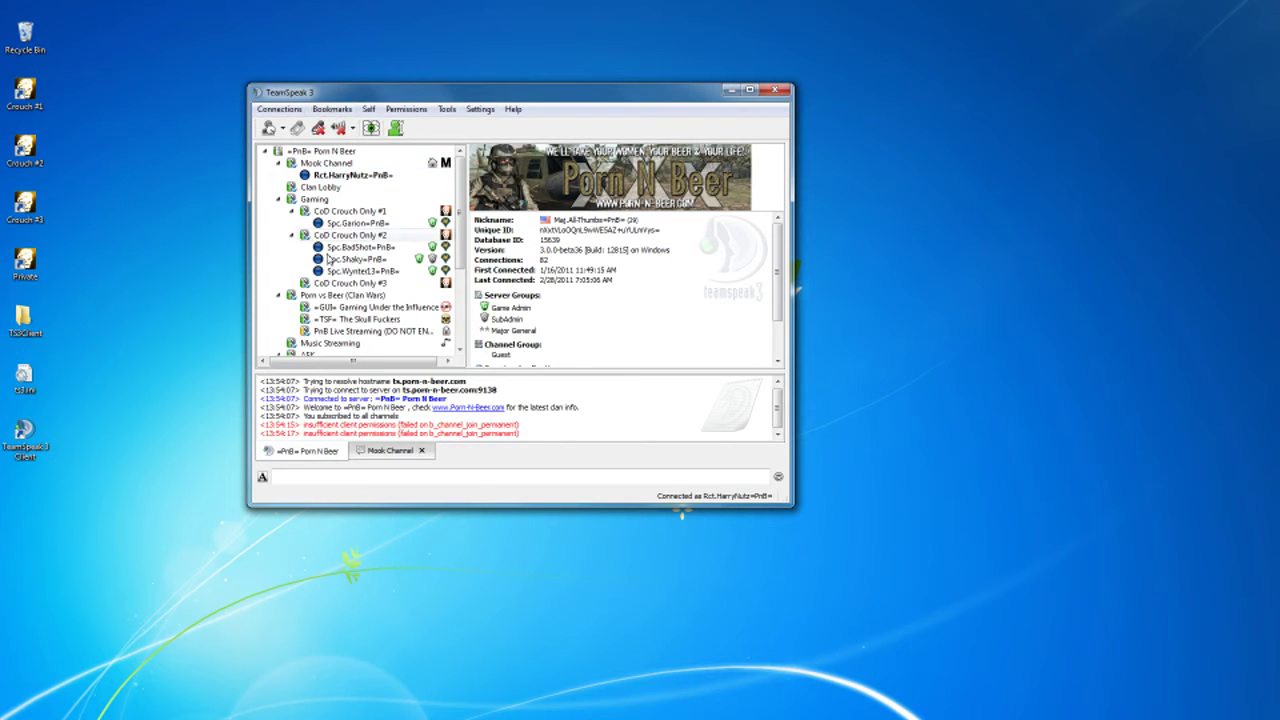
- Reconnect to the =PnB= Porn N Beer server through its bookmark and open the application options
left_click(332, 109)
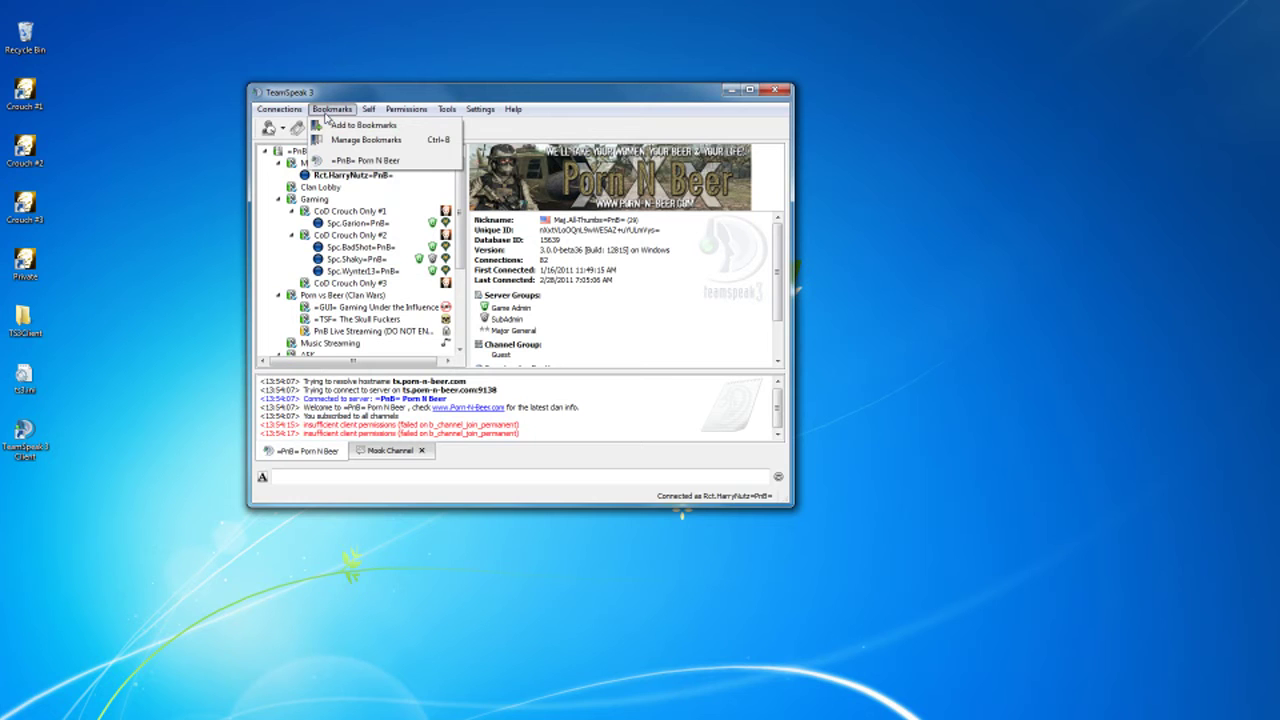
left_click(346, 163)
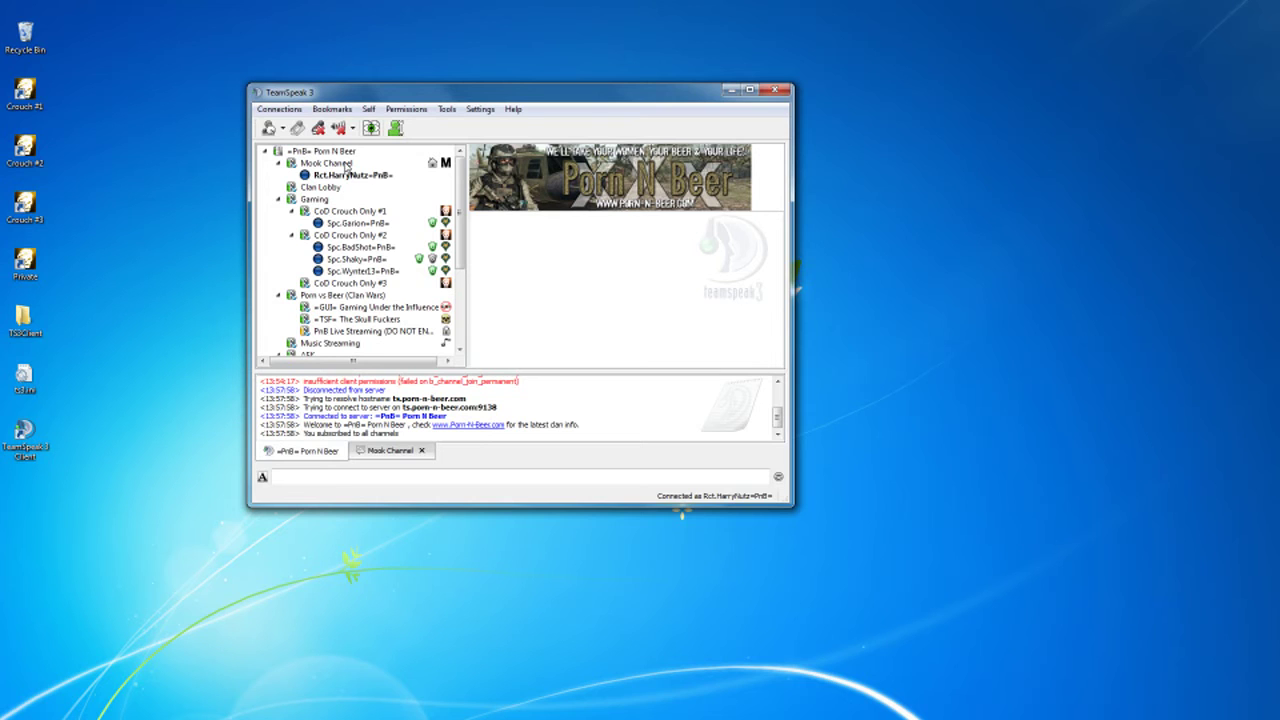
left_click(479, 110)
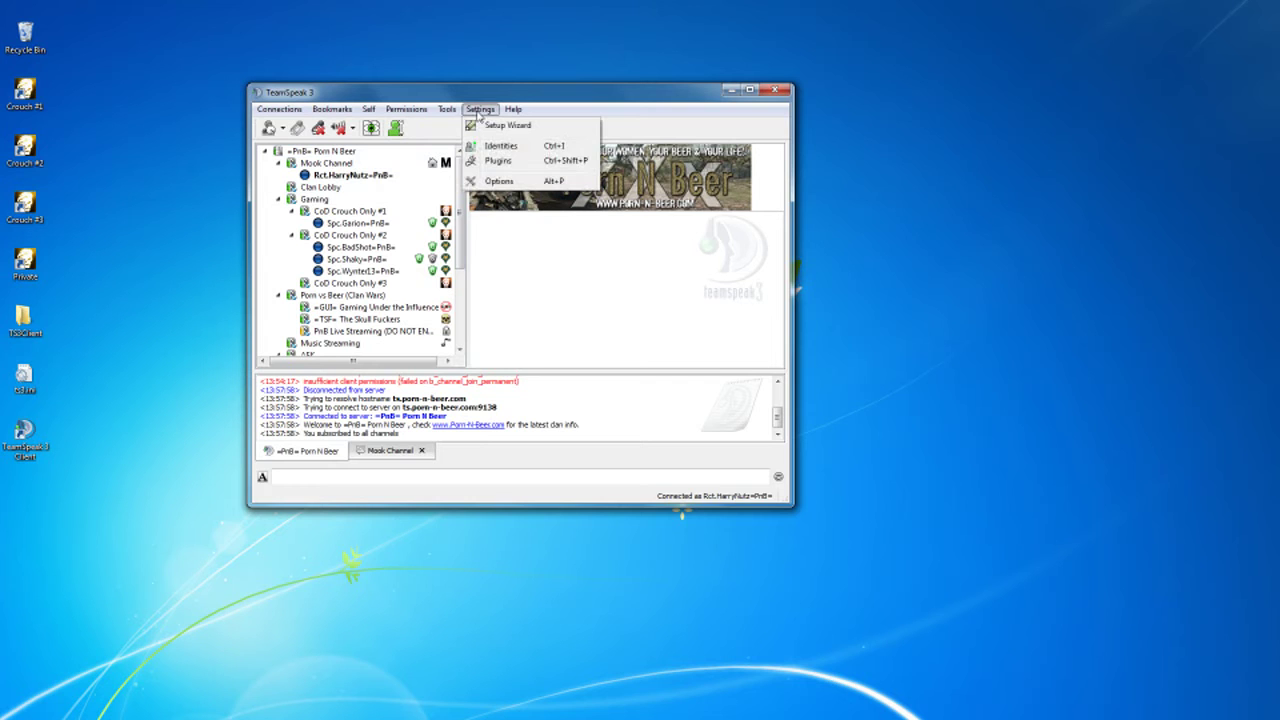
left_click(494, 182)
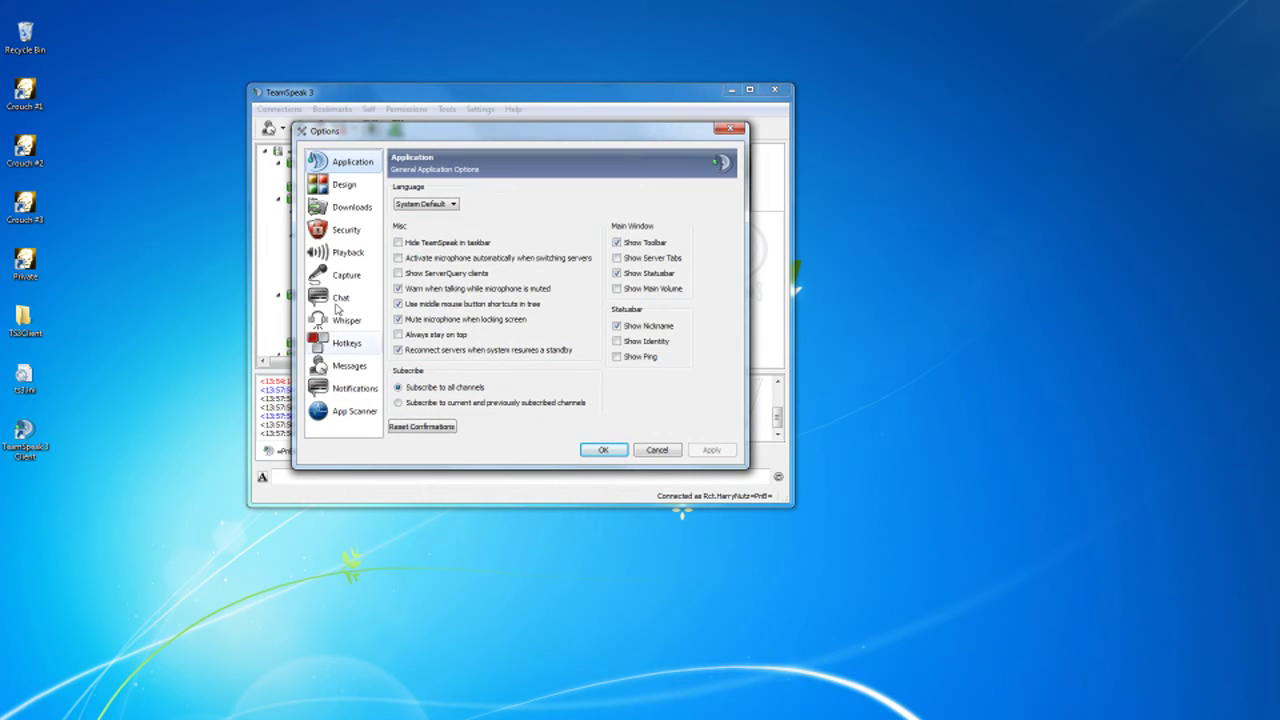
- Set the notification sound pack to Default Text To Speech and save the options
left_click(347, 392)
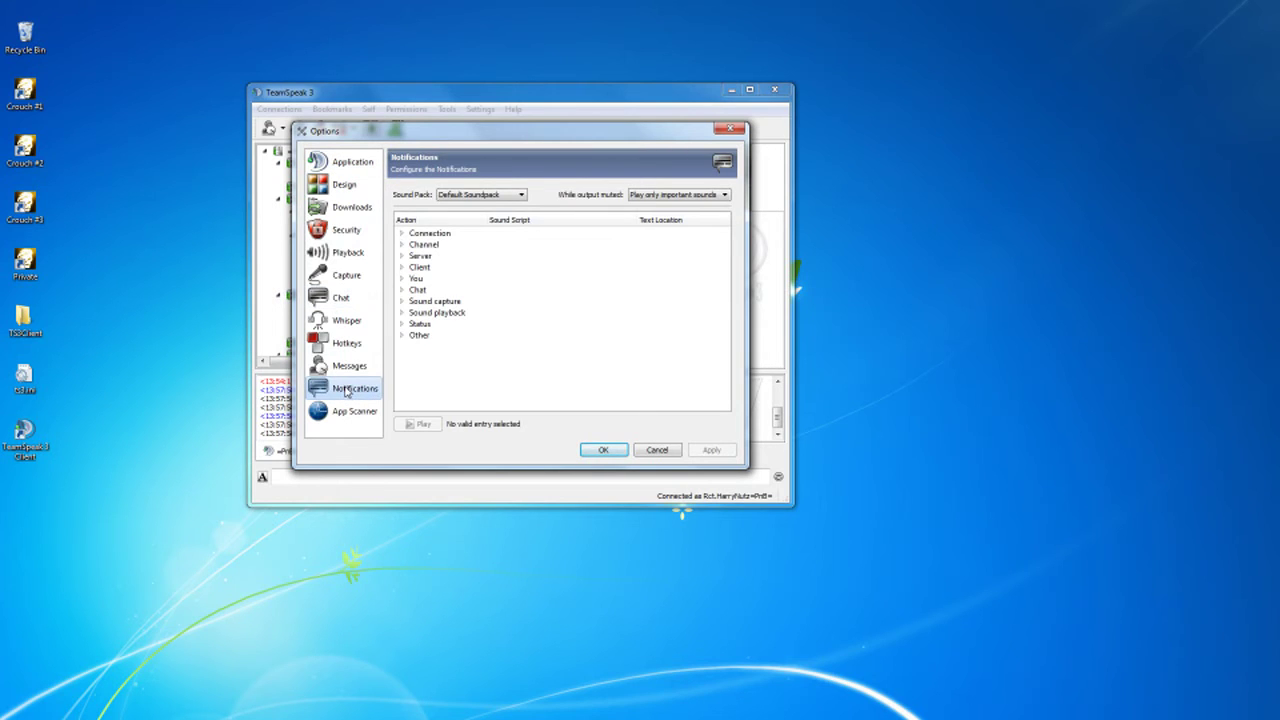
left_click(464, 196)
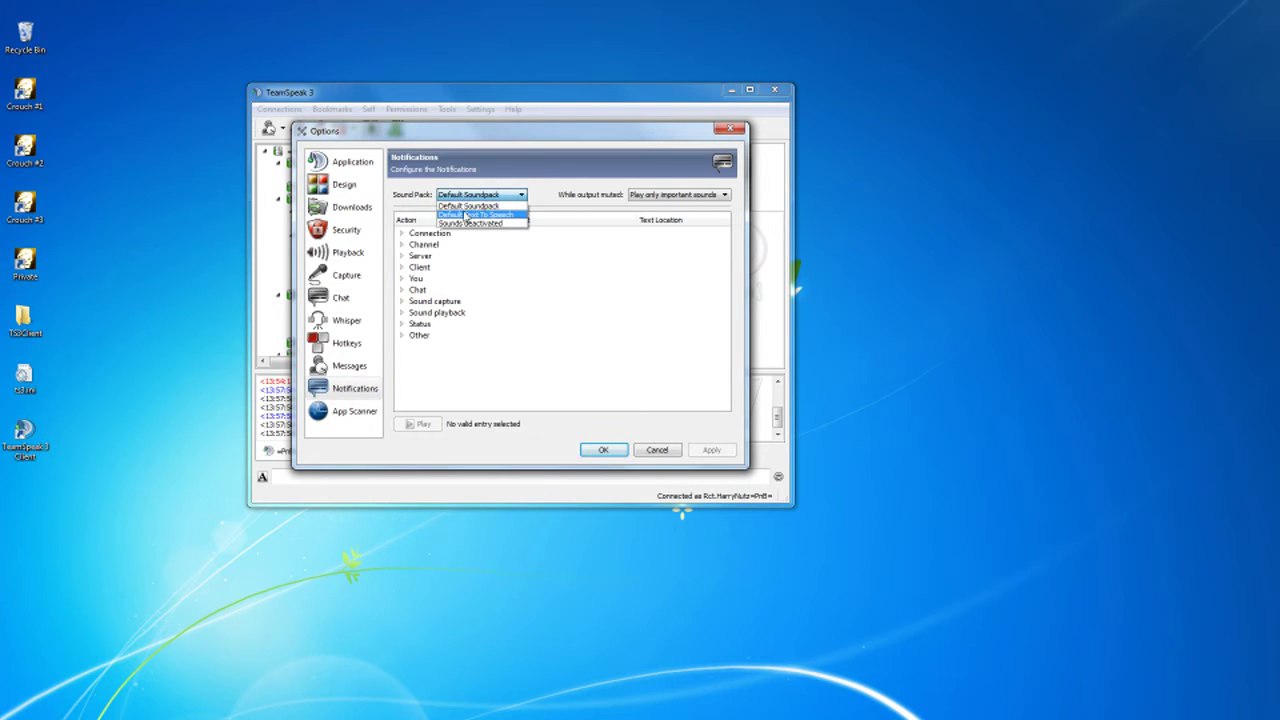
left_click(466, 216)
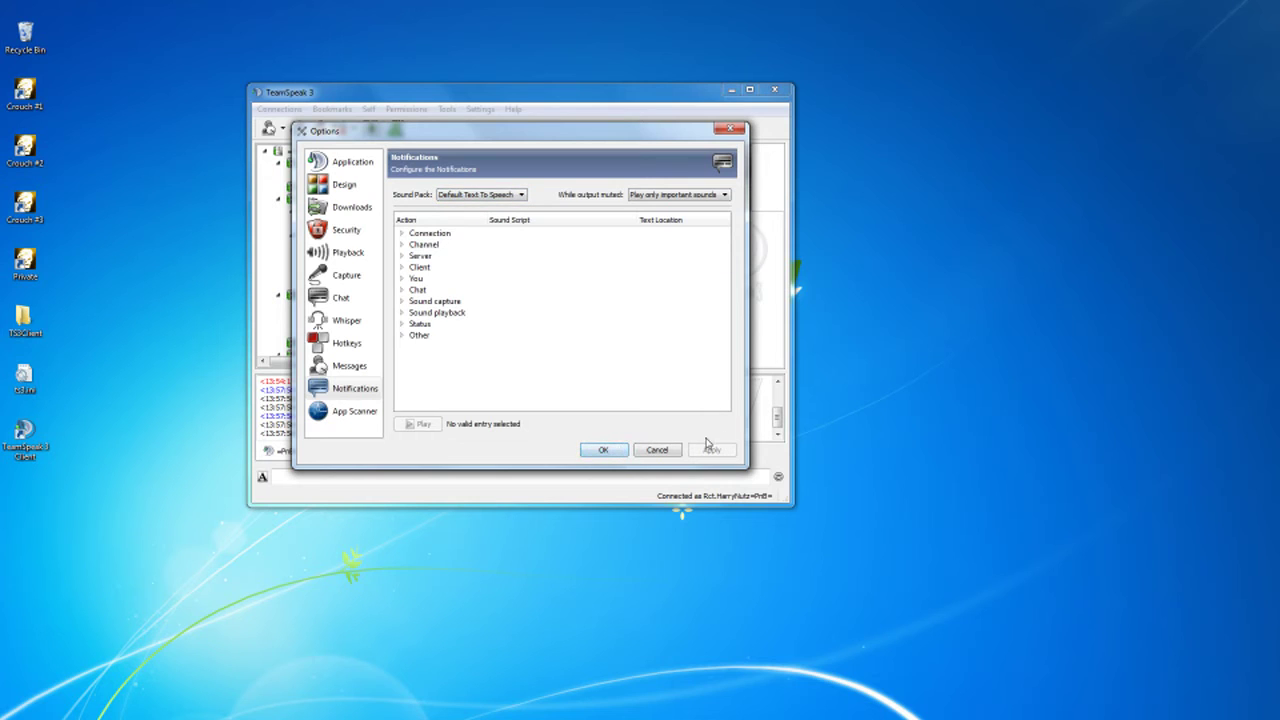
left_click(610, 453)
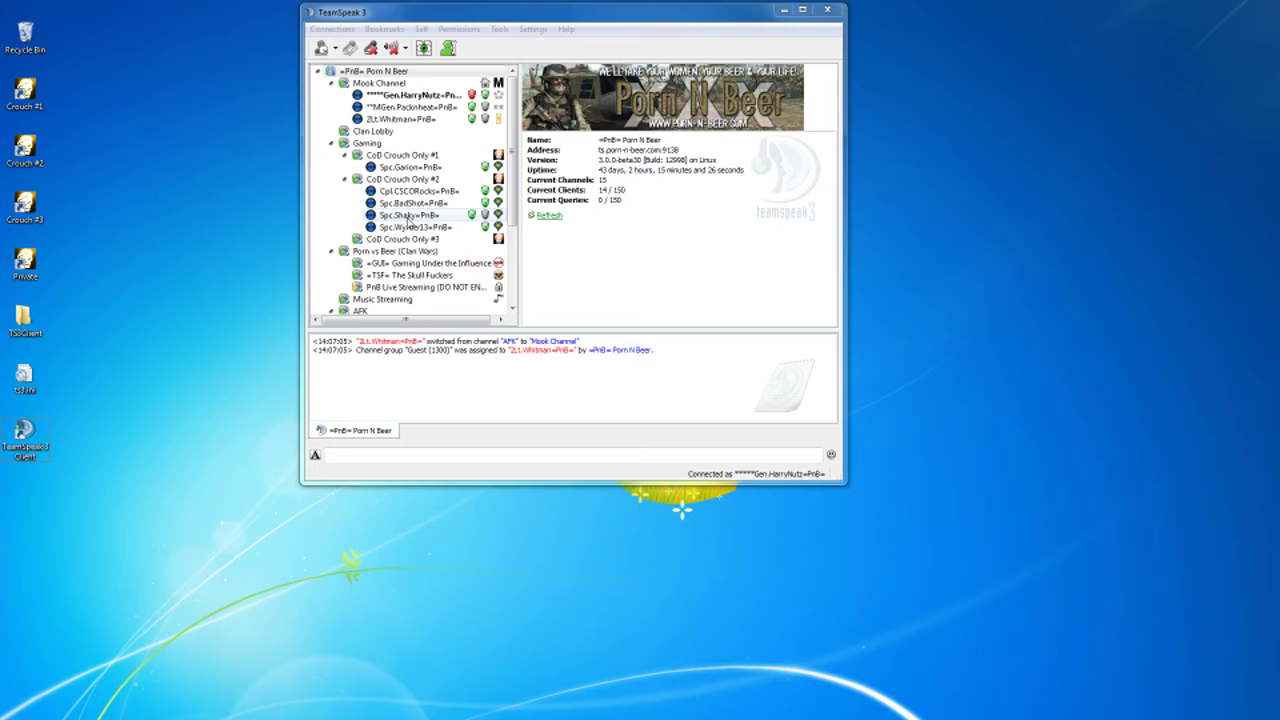
- Examine the extended settings of the =PnB= Porn N Beer bookmark, including Connect on Startup, and close the bookmark list without saving
left_click(386, 29)
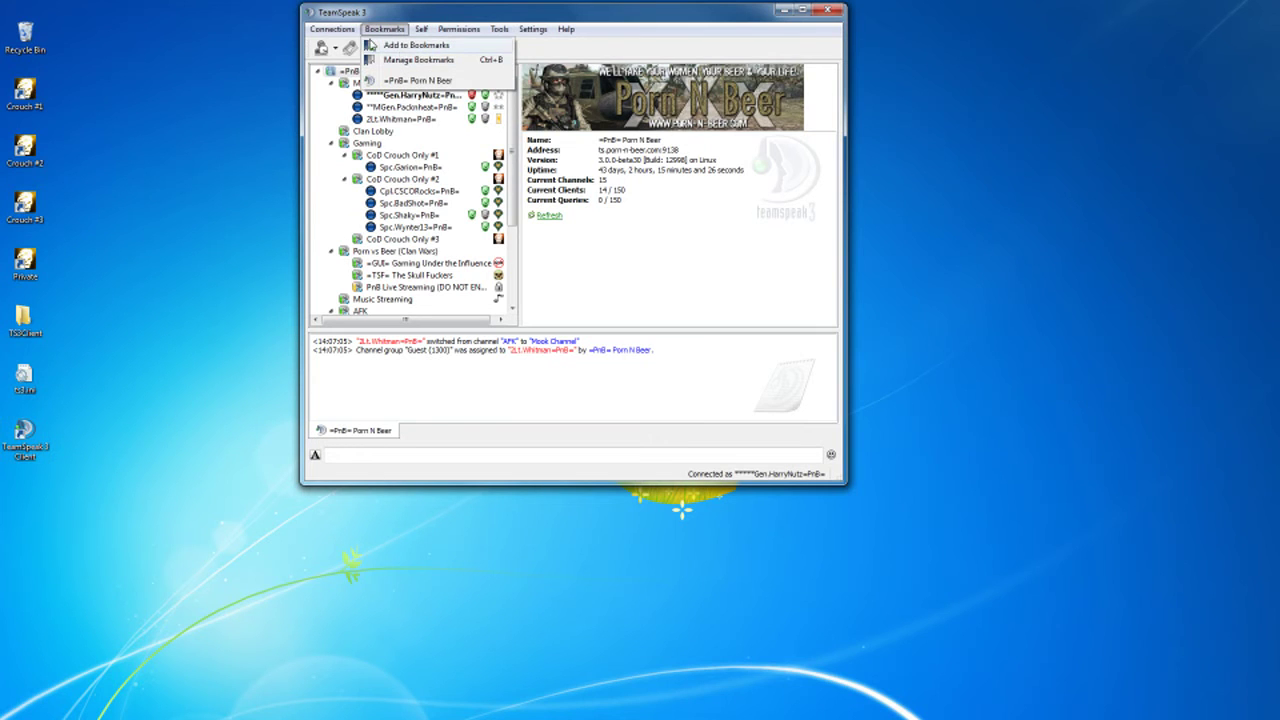
left_click(390, 61)
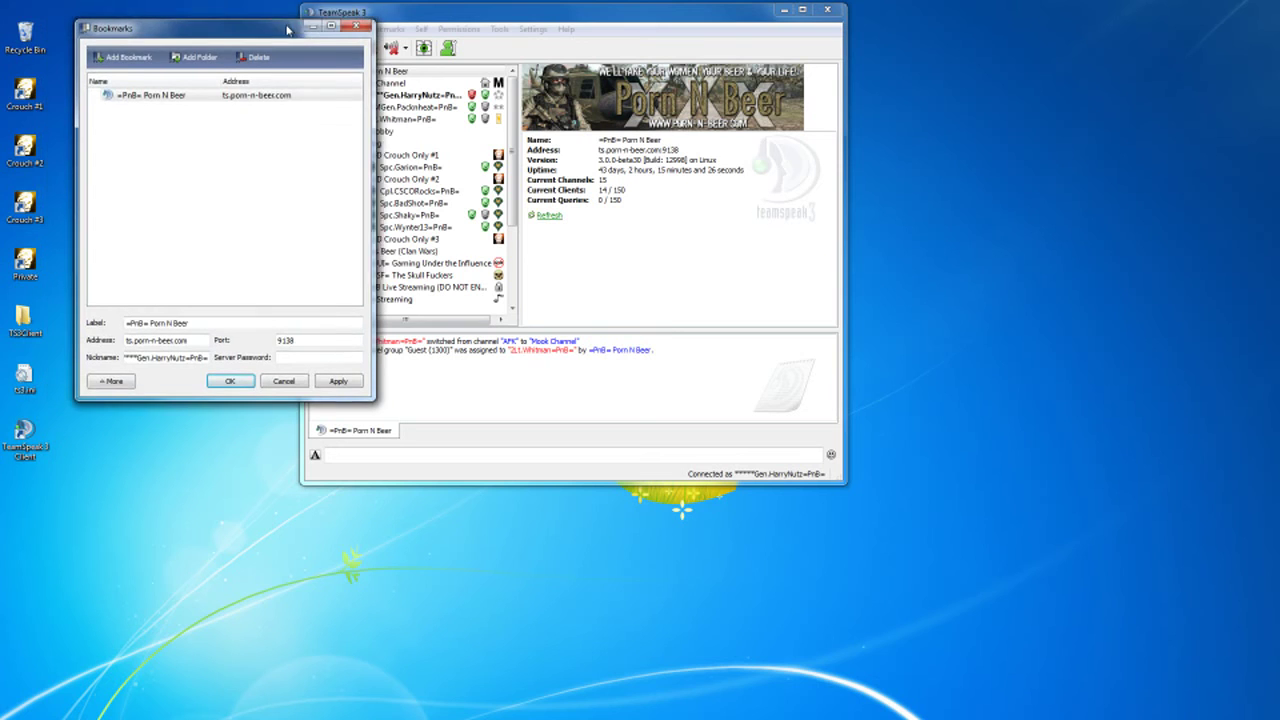
left_click(135, 378)
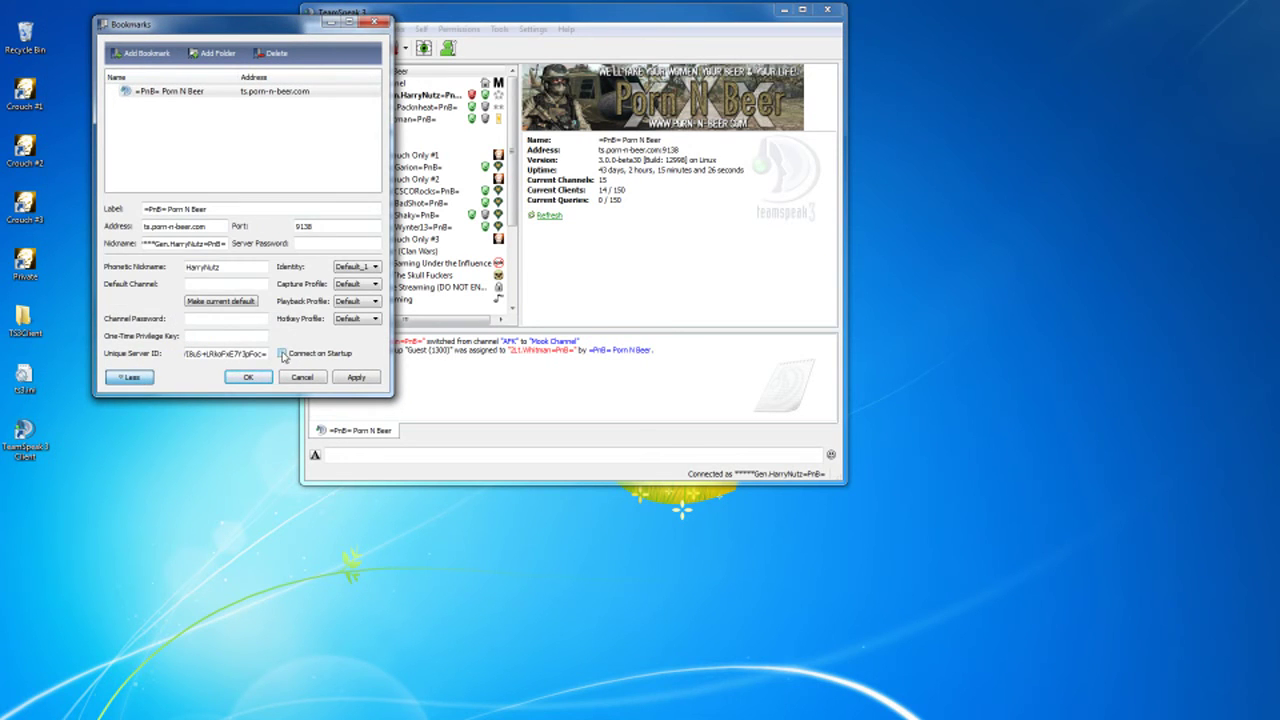
left_click(283, 354)
left_click(283, 354)
left_click(303, 378)
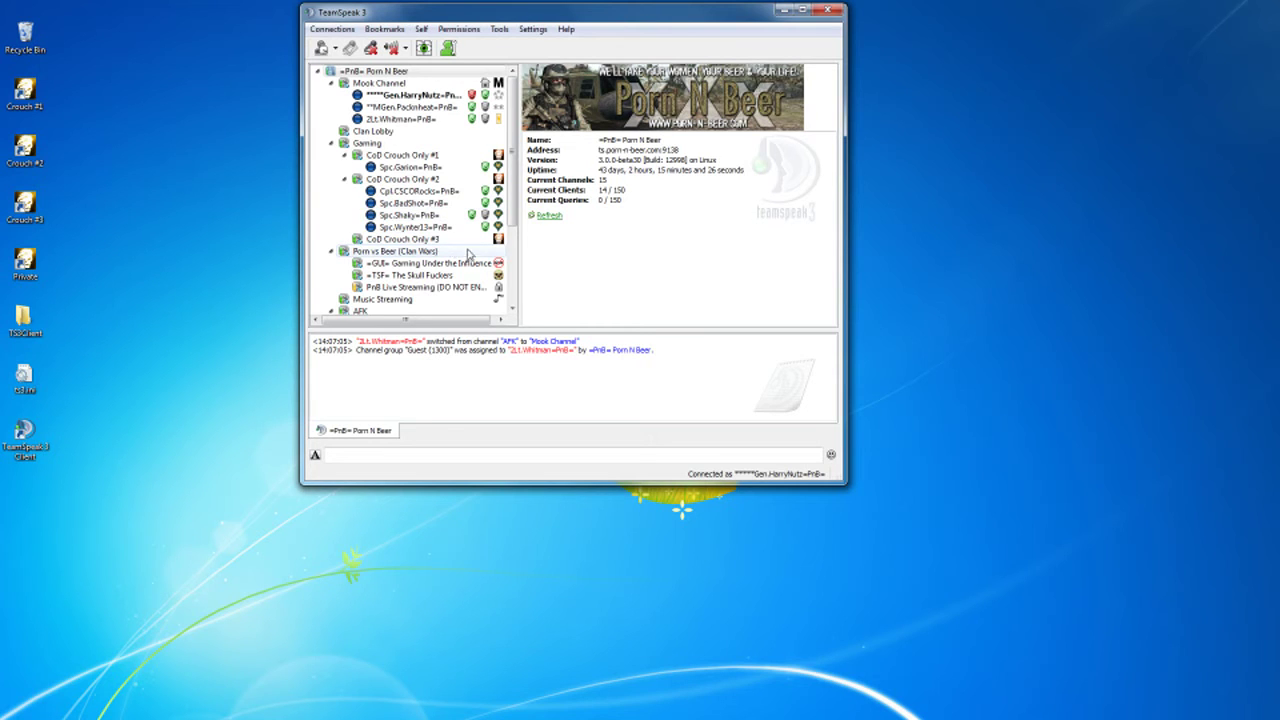
- Join the Toilet channel, and switch from there to the I Am A Gay Porn Star channel
left_click_drag(514, 160, 511, 240)
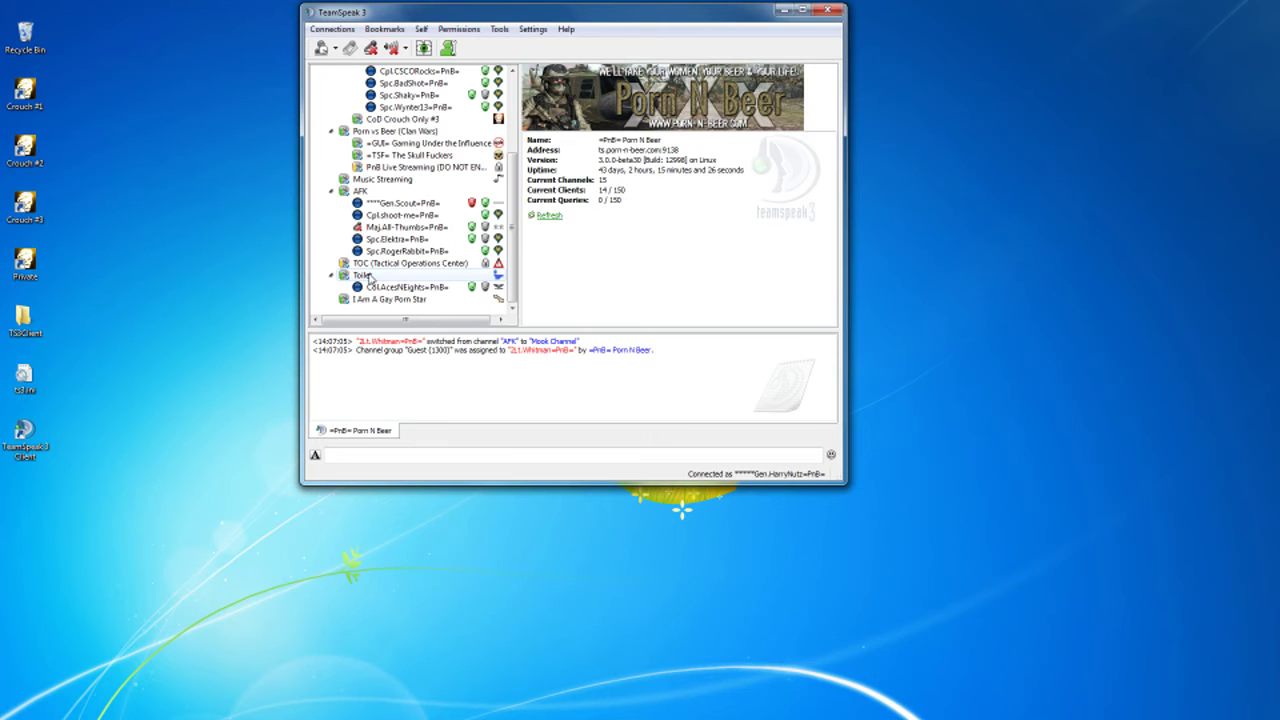
double_click(366, 275)
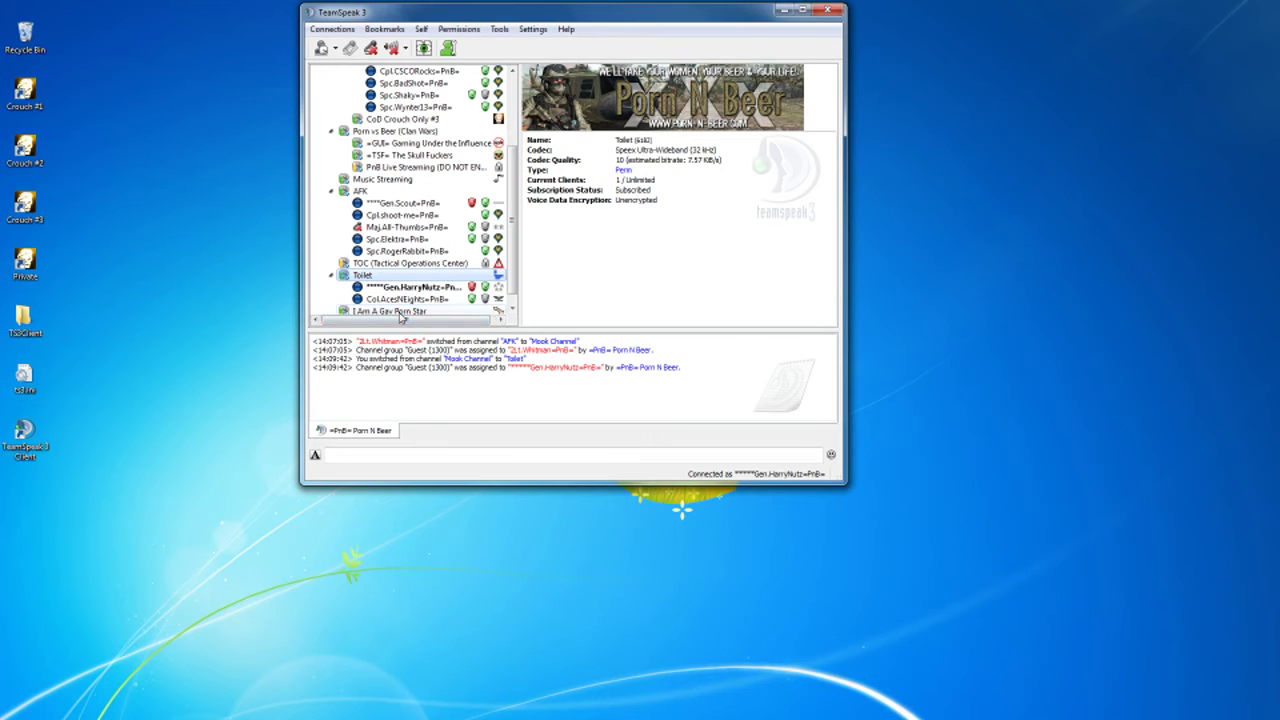
double_click(400, 314)
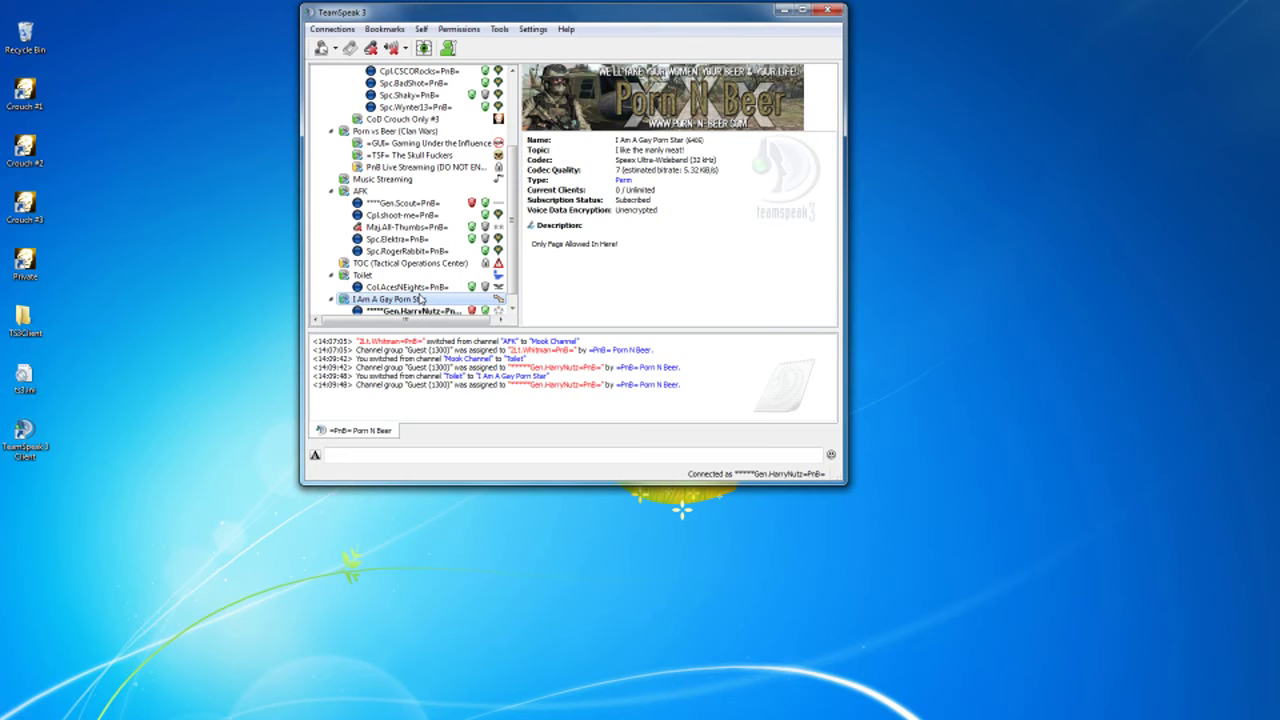
- Move the first member of the AFK channel into Music Streaming and back to AFK
scroll(420, 299, "down", 1)
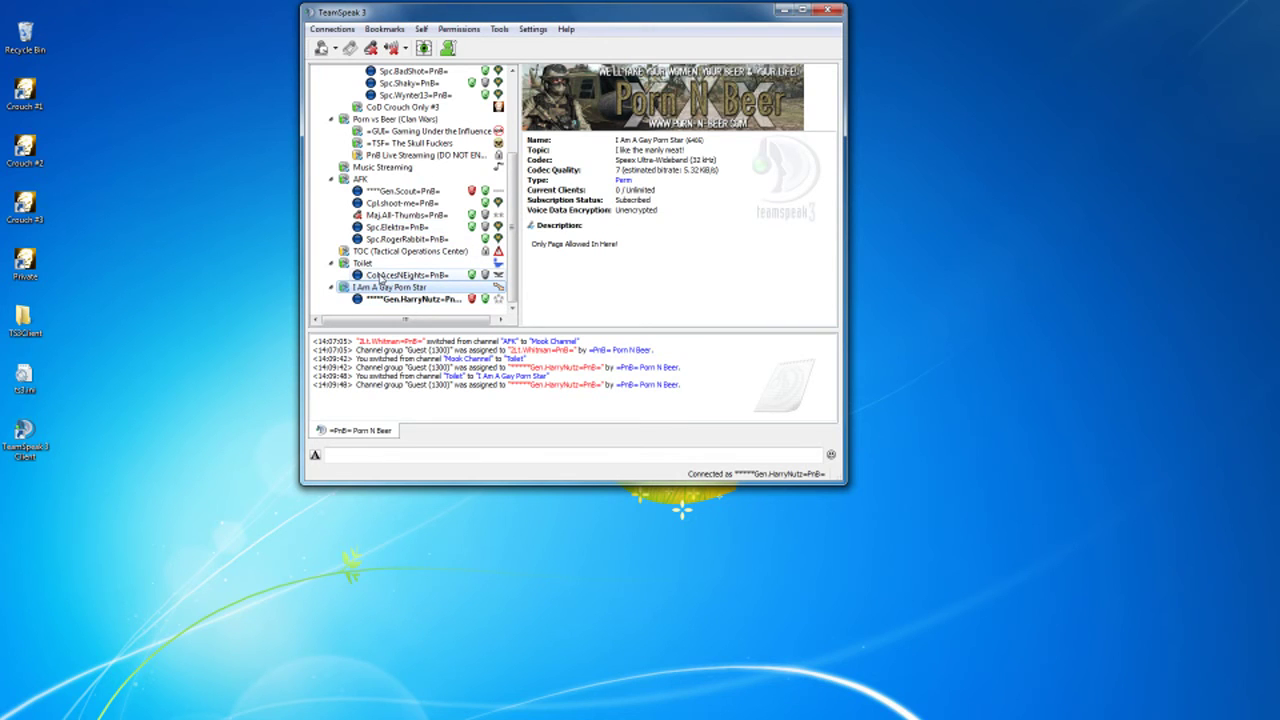
left_click(411, 192)
left_click_drag(403, 178, 396, 172)
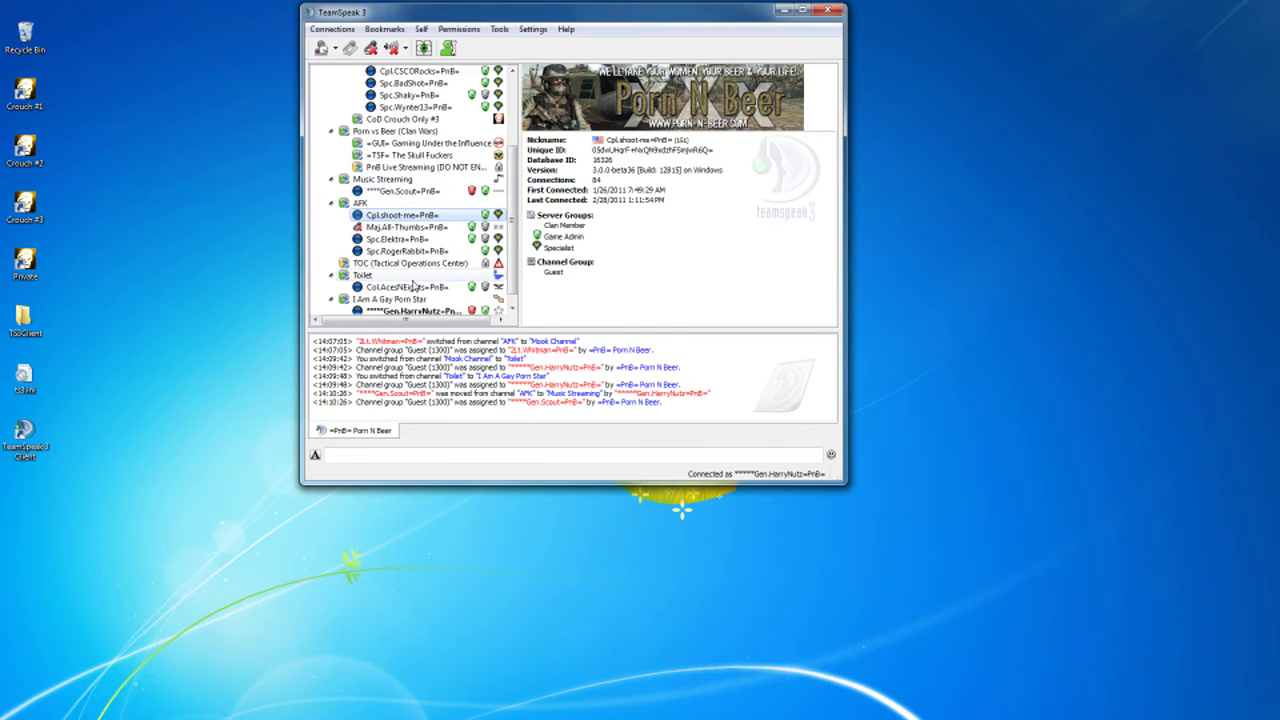
scroll(414, 285, "down", 1)
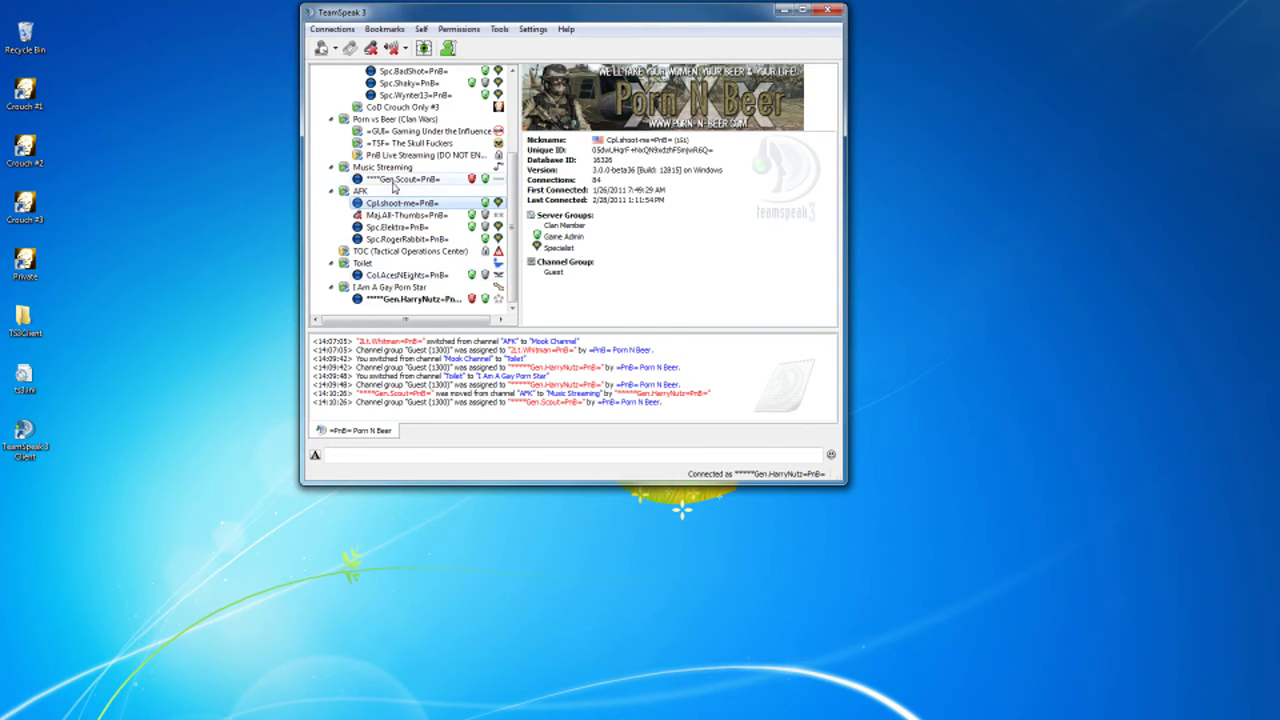
left_click(392, 179)
left_click_drag(387, 179, 390, 200)
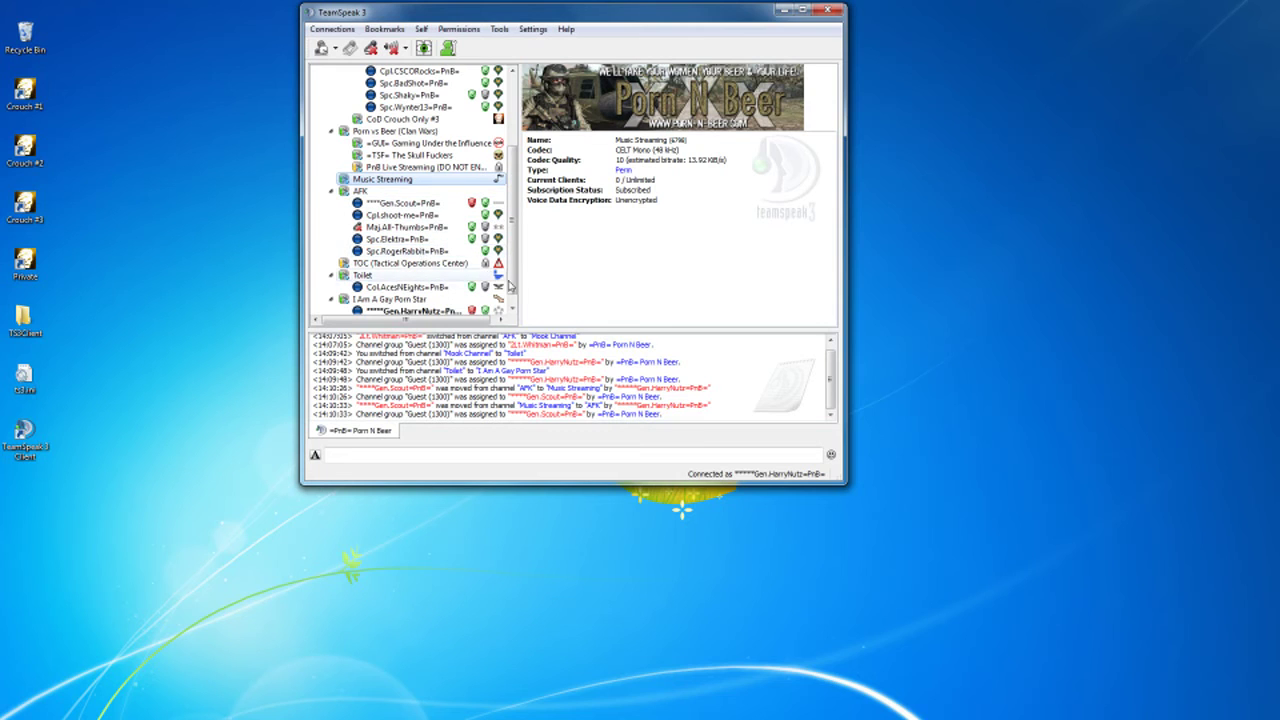
scroll(513, 298, "down", 1)
left_click_drag(513, 298, 519, 207)
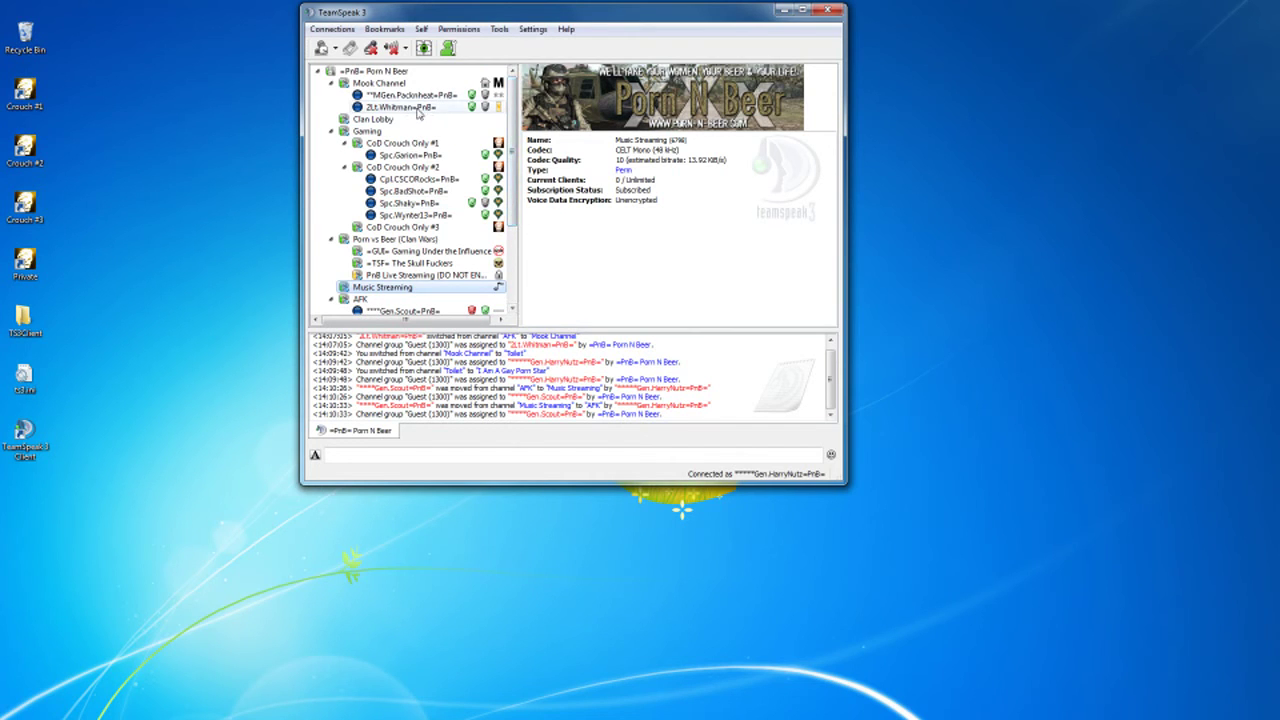
left_click_drag(513, 180, 510, 257)
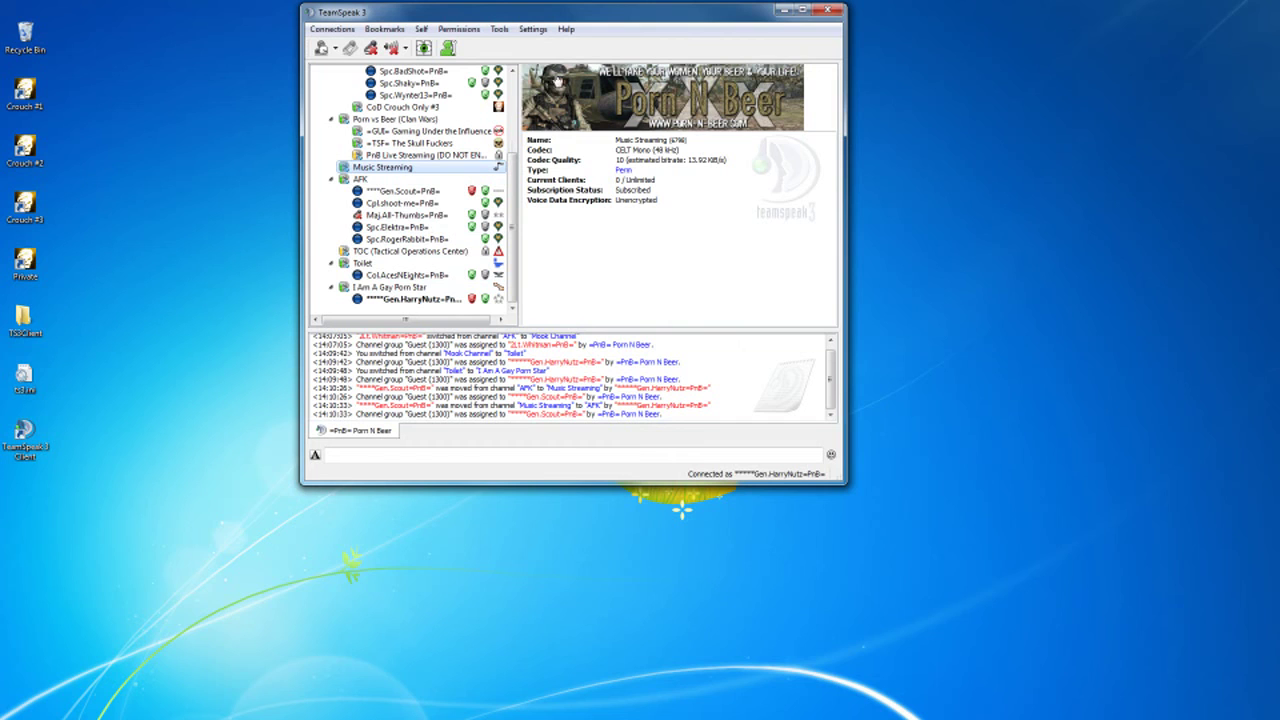
- Minimize TeamSpeak and, in the web browser, open the TeamSpeak Sound Files category among the porn-n-beer.com downloads
left_click(785, 13)
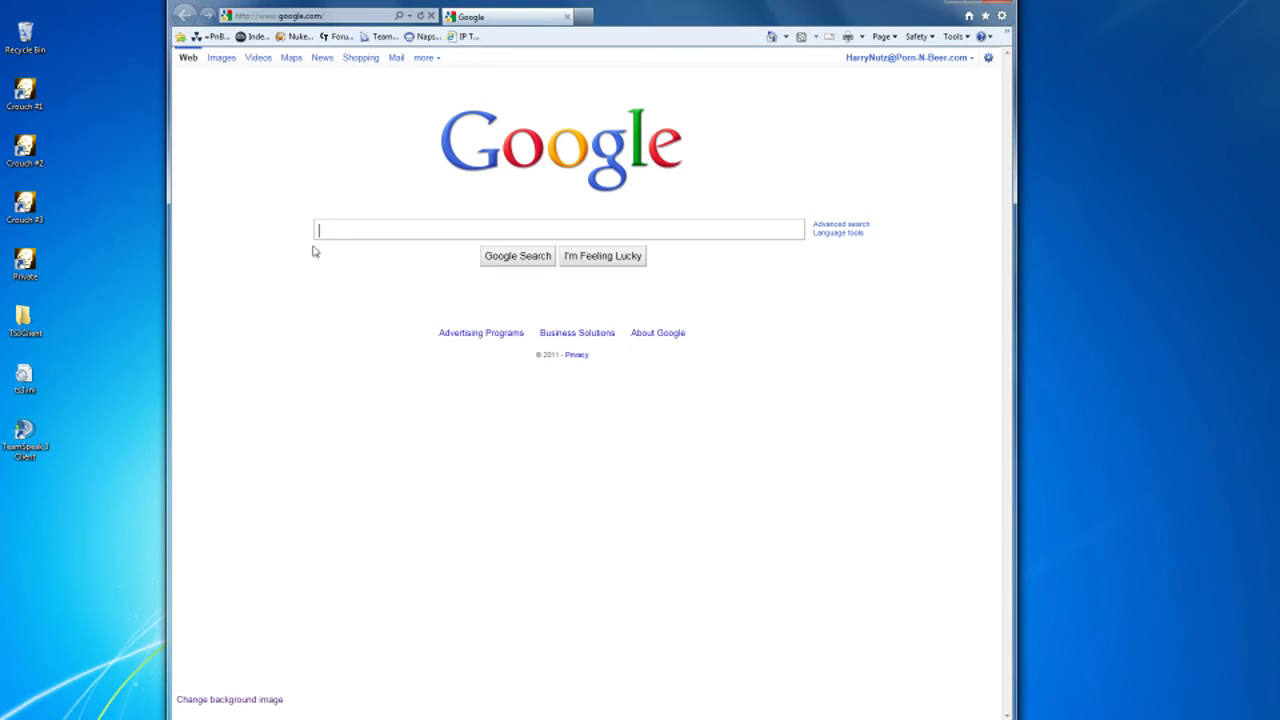
left_click(213, 37)
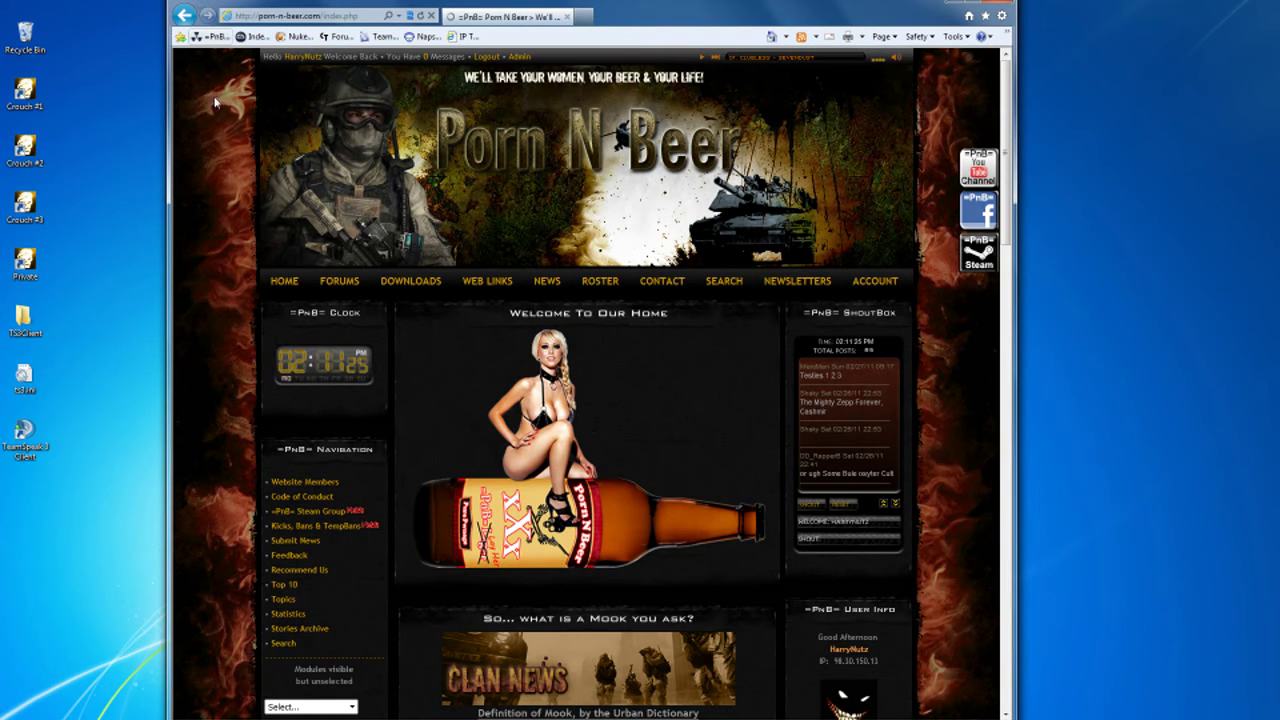
left_click(411, 284)
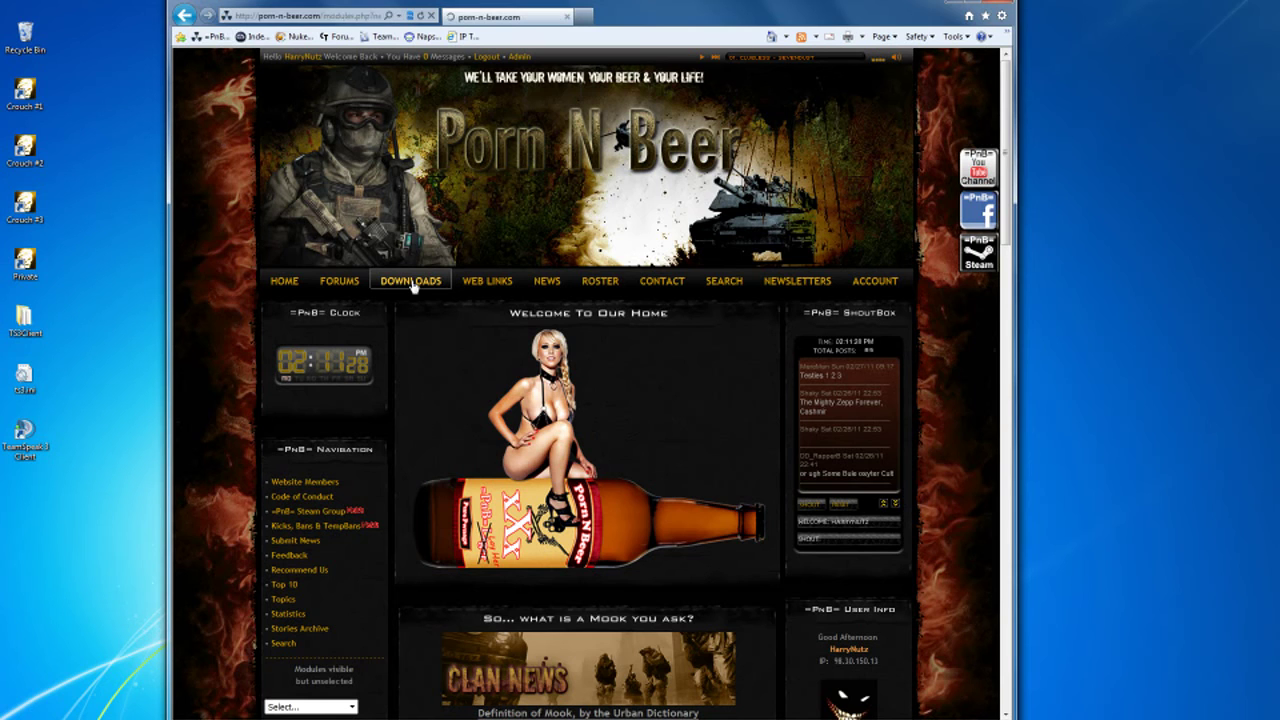
scroll(413, 286, "down", 3)
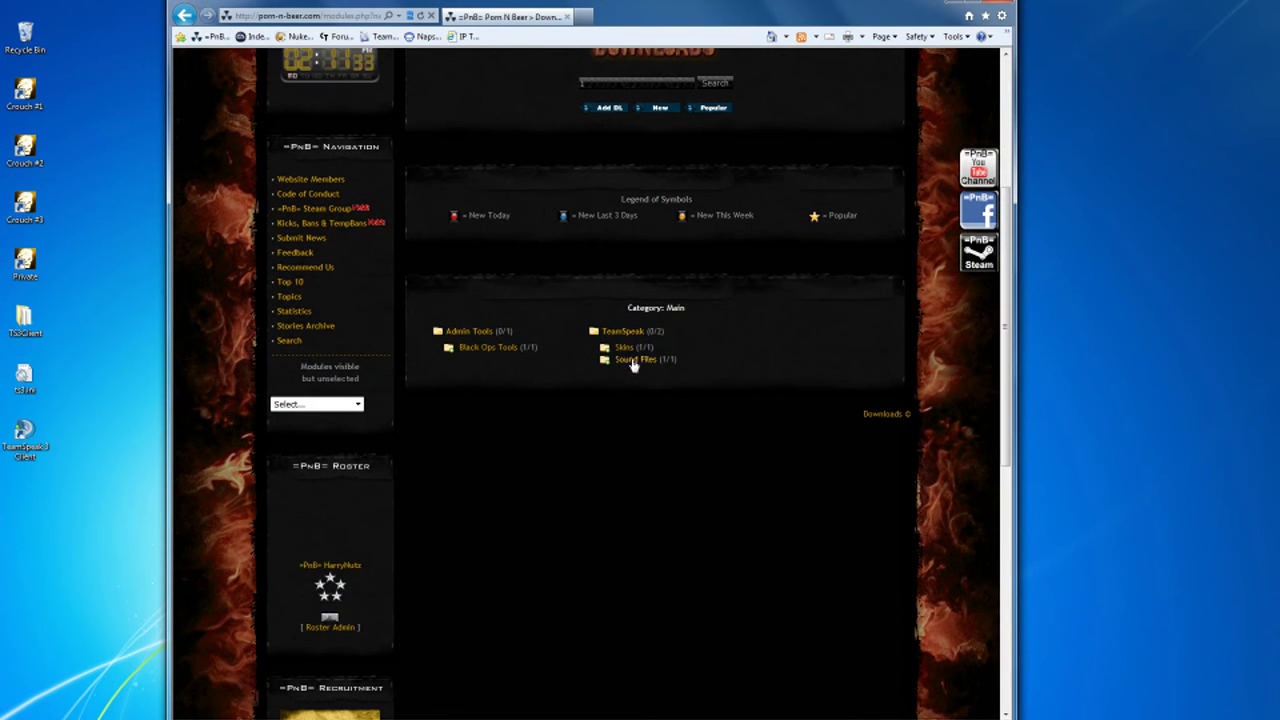
left_click(632, 360)
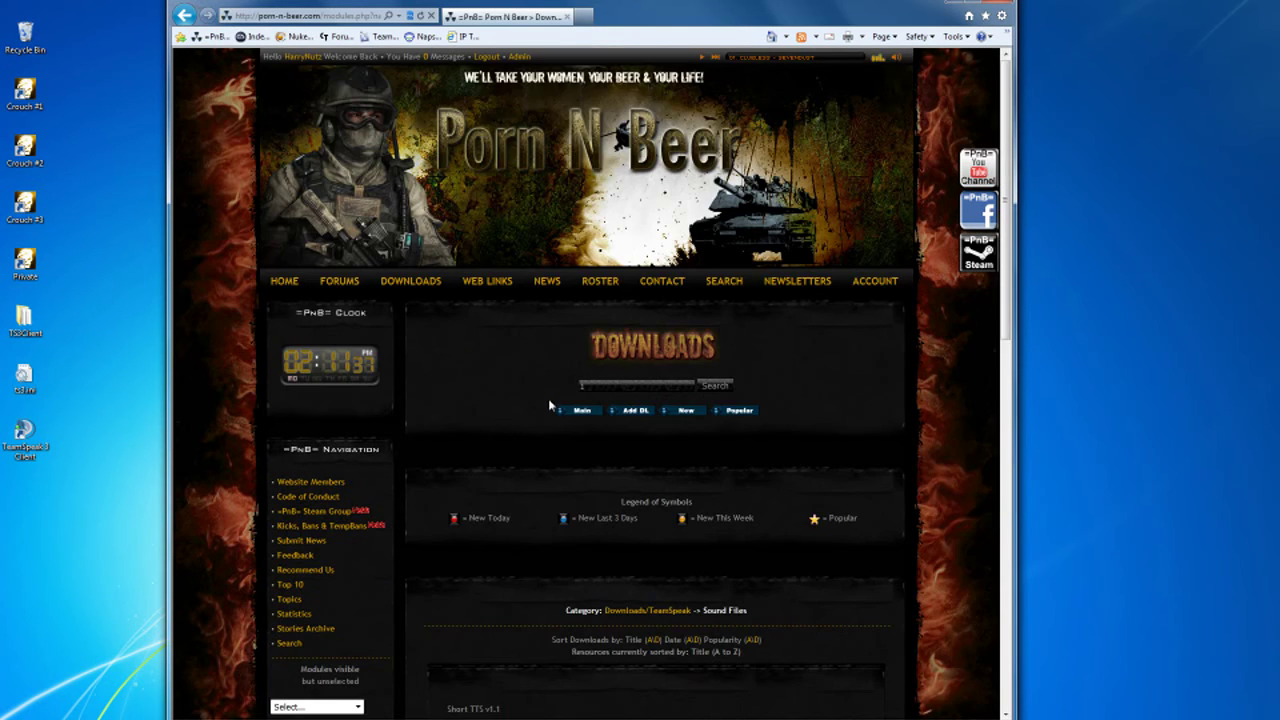
- Download the Short TTS sound pack and save it to the Desktop as short_tts.zip
scroll(548, 398, "down", 4)
scroll(545, 411, "down", 5)
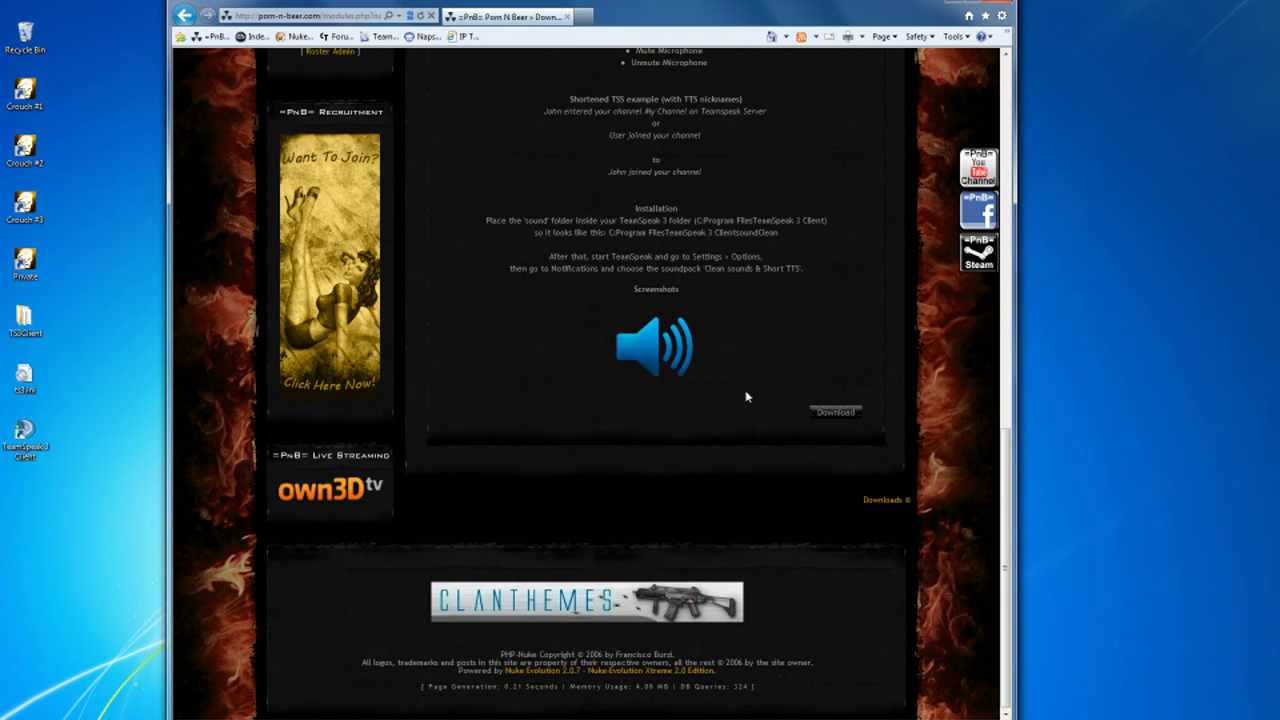
left_click(827, 418)
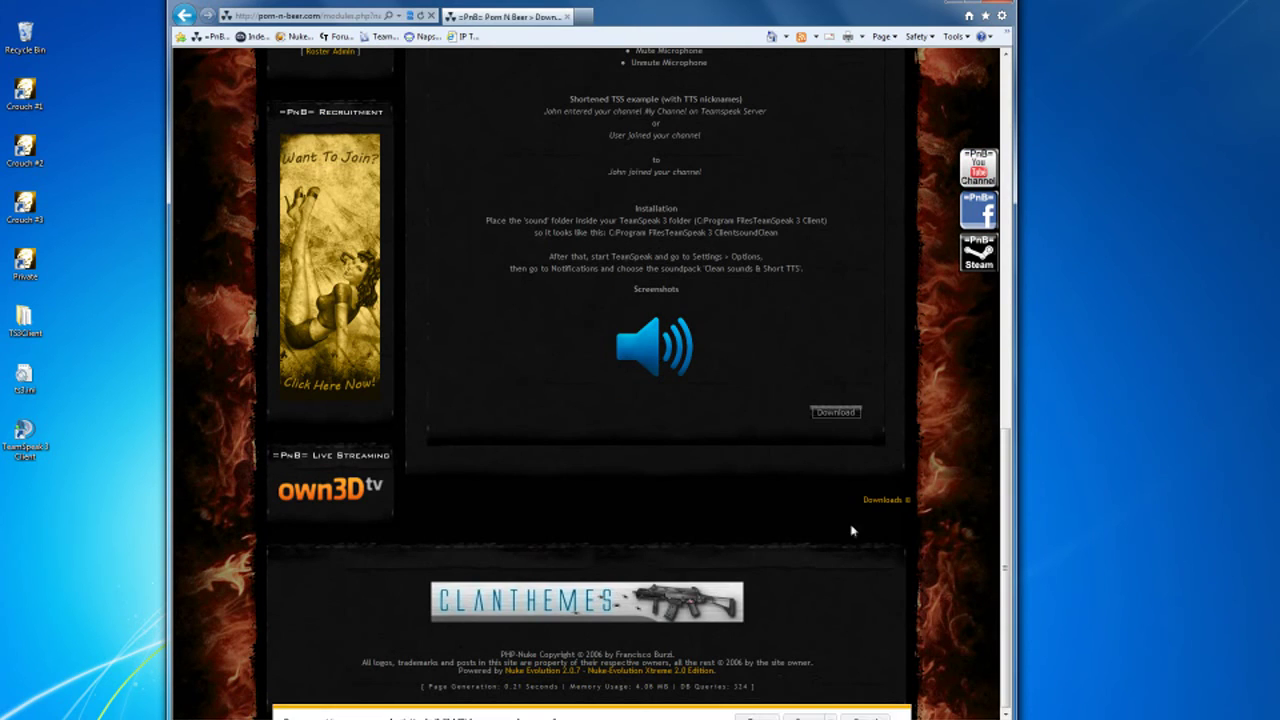
left_click(830, 717)
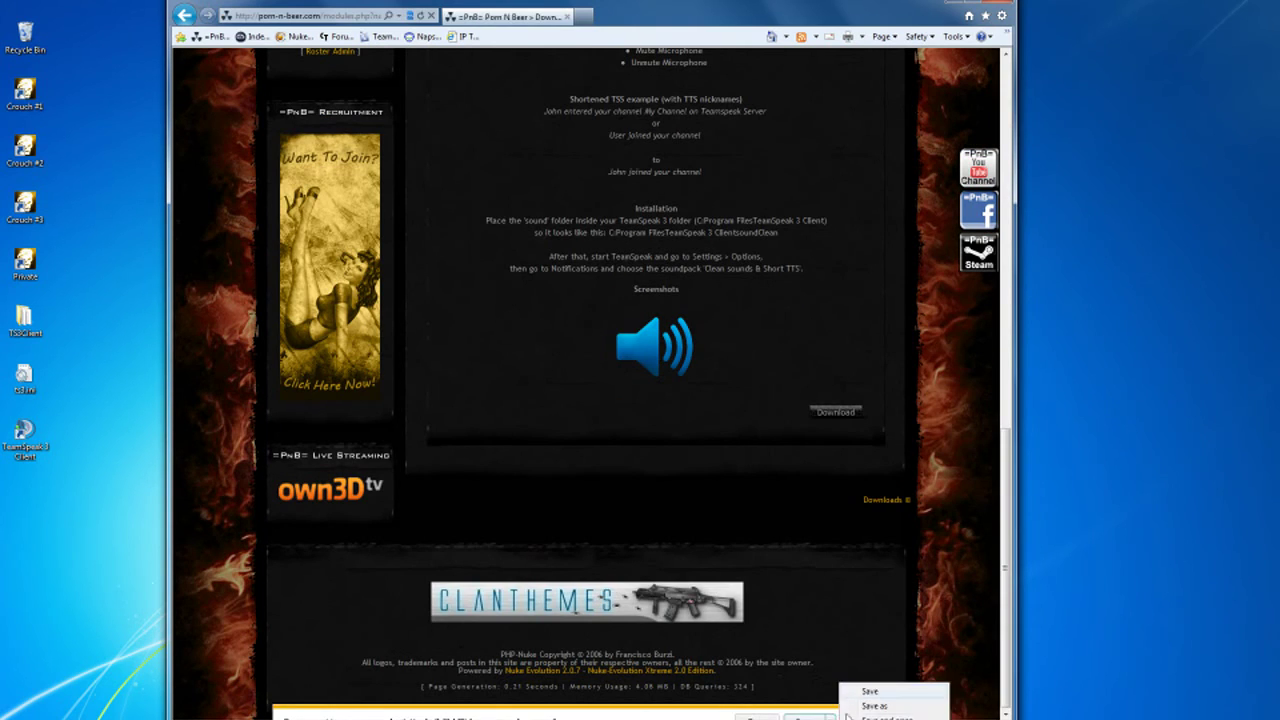
left_click(836, 699)
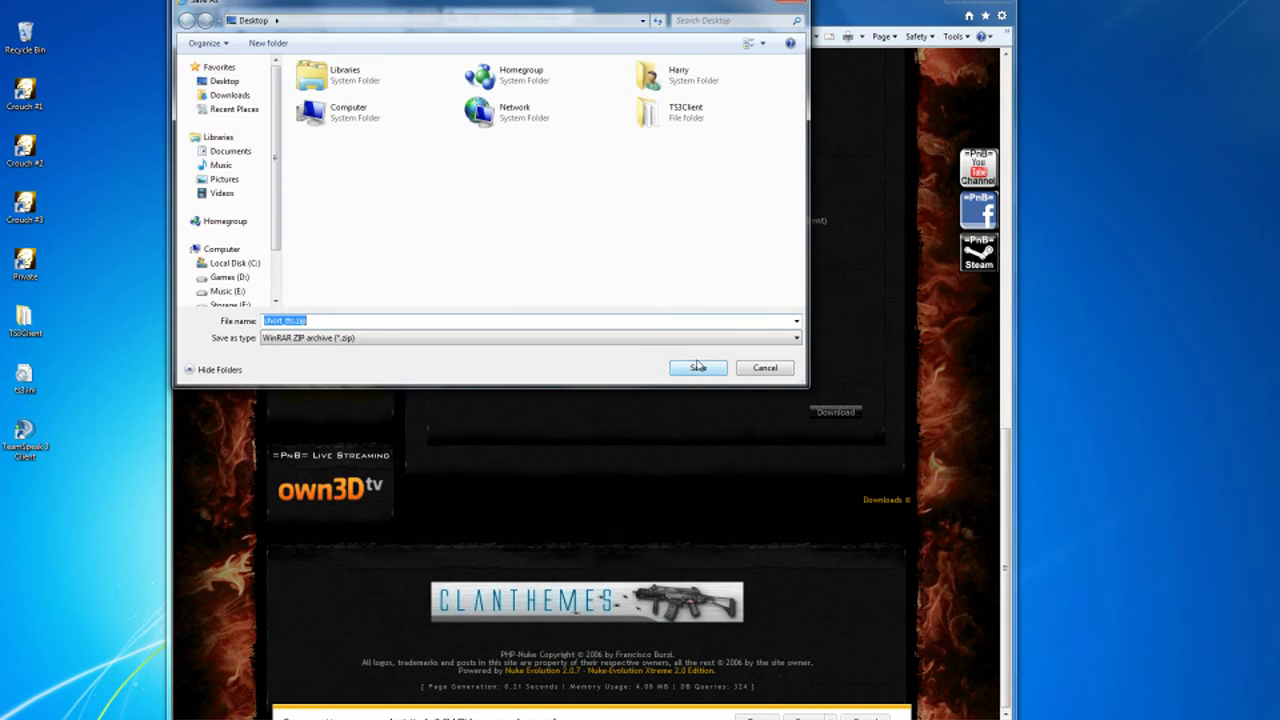
left_click(696, 376)
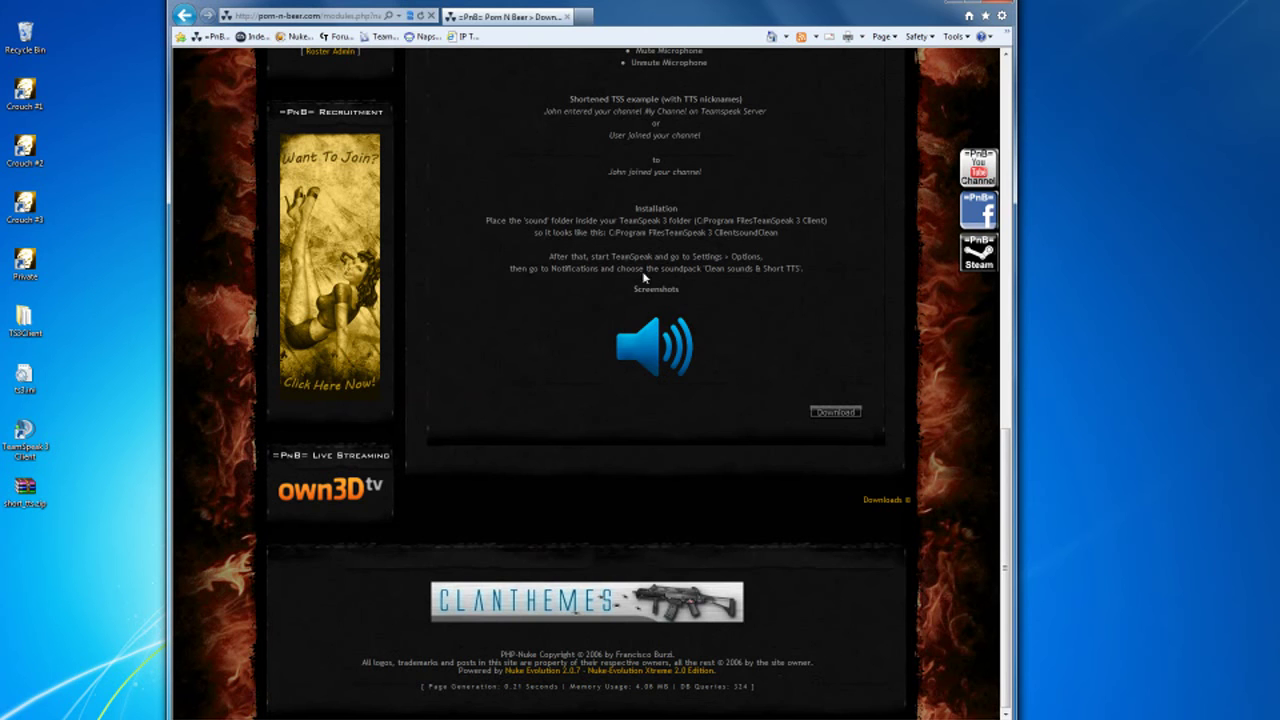
- Minimize the browser, then open short_tts.zip from the desktop in WinRAR and go into its sound folder
left_click(960, 4)
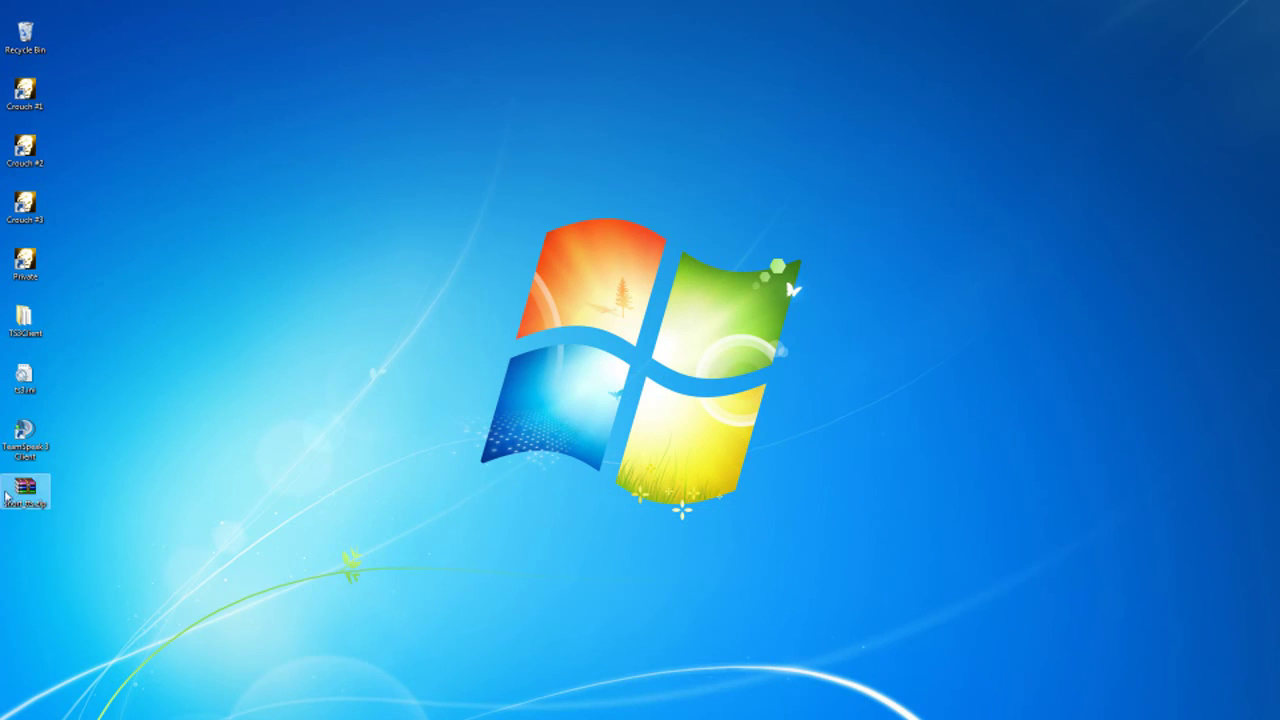
double_click(21, 492)
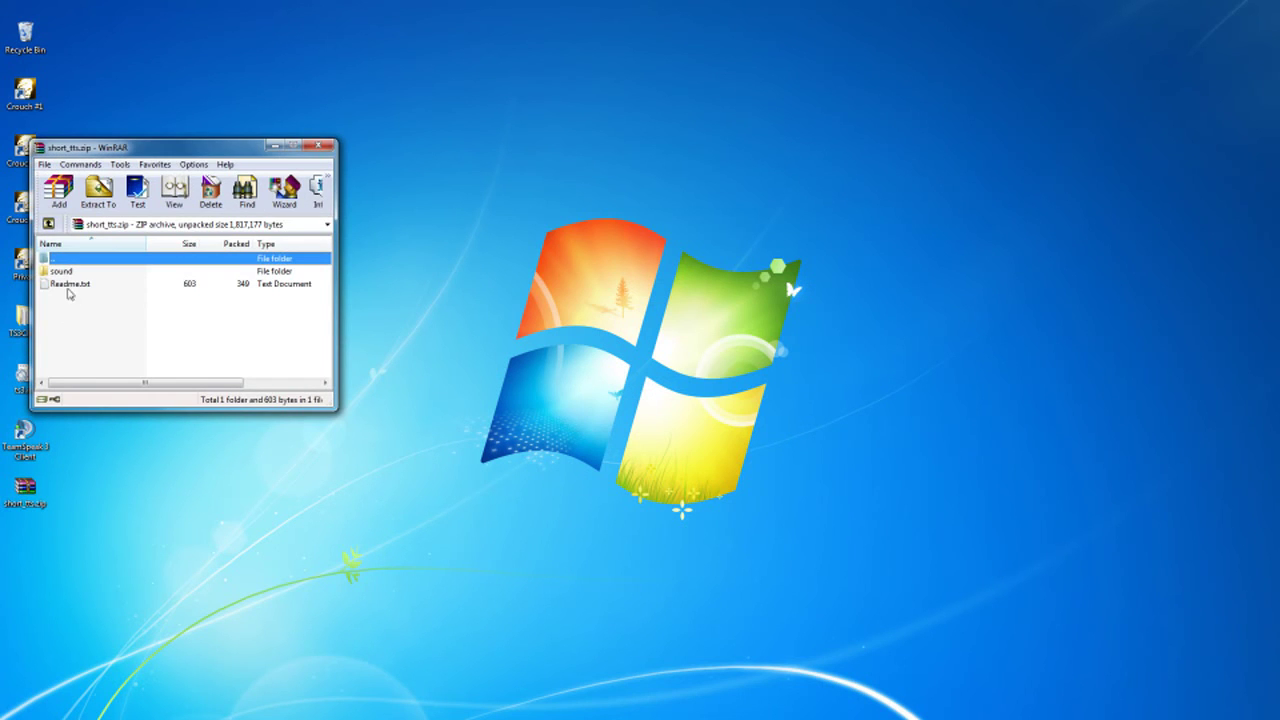
double_click(64, 271)
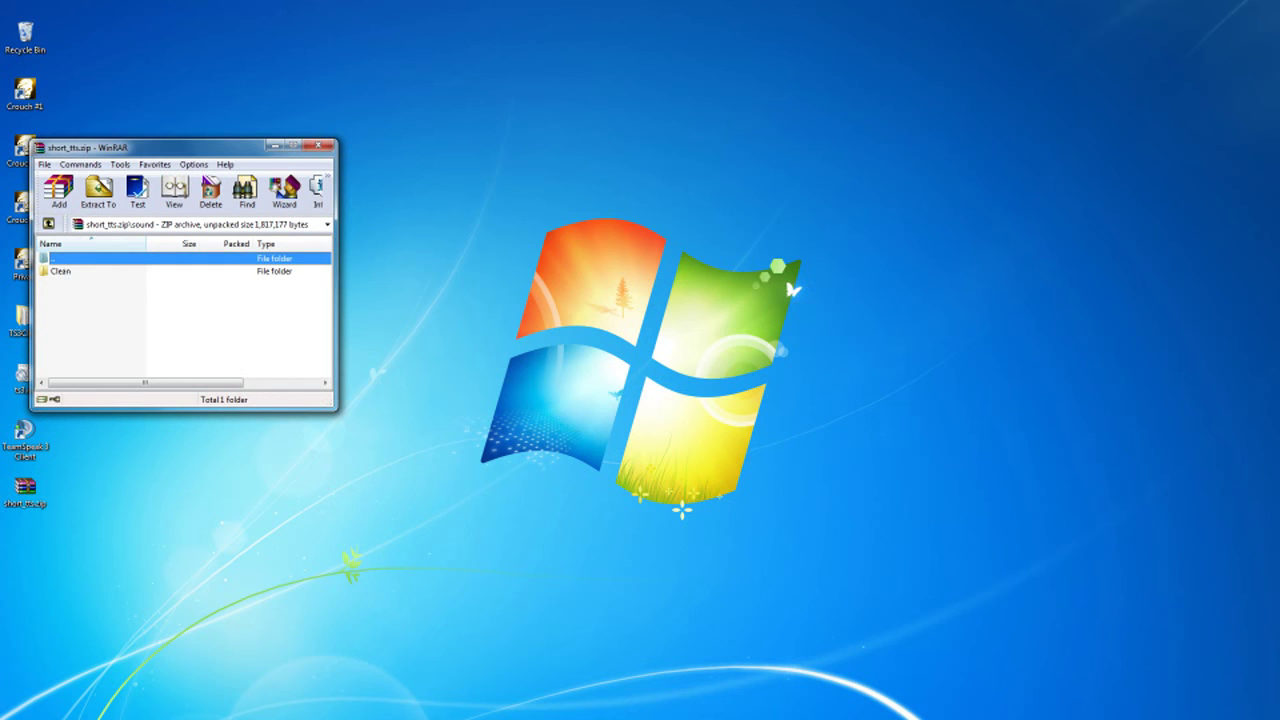
- Open the folder C:\Program Files\TeamSpeak 3 Client in Windows Explorer, keeping the archive's contents in view beside it
key("super+e")
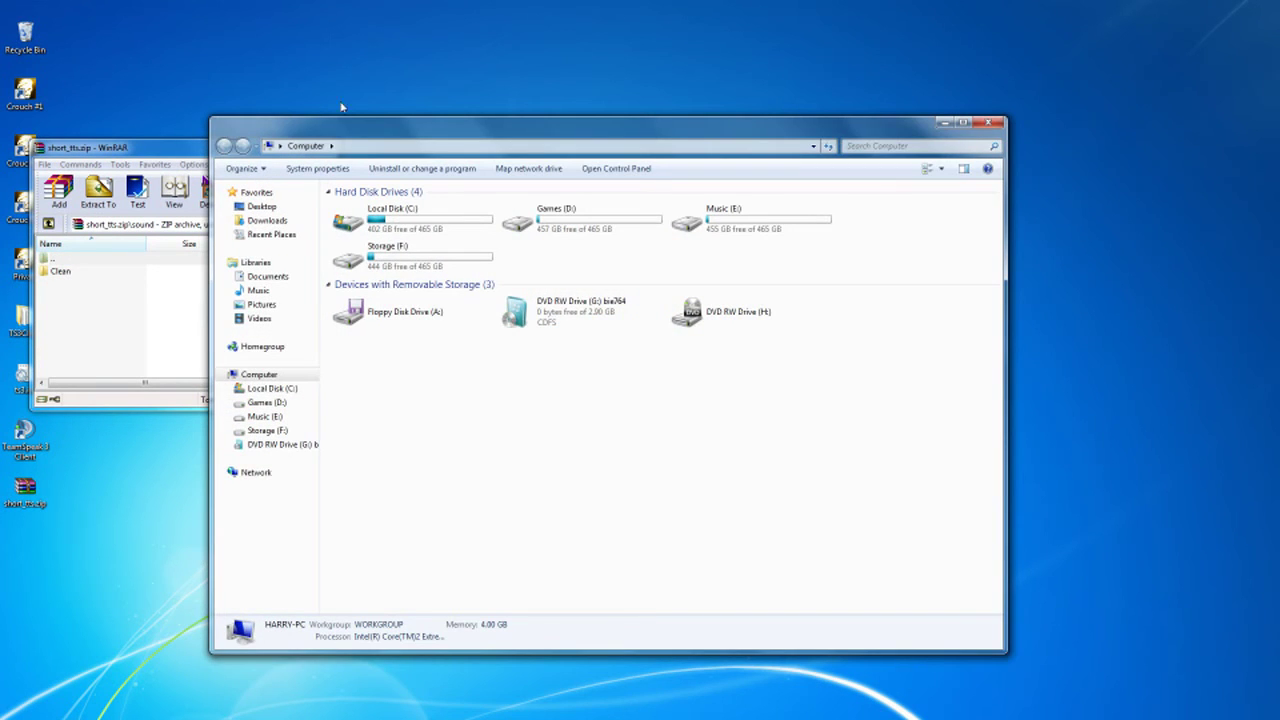
left_click_drag(404, 128, 407, 26)
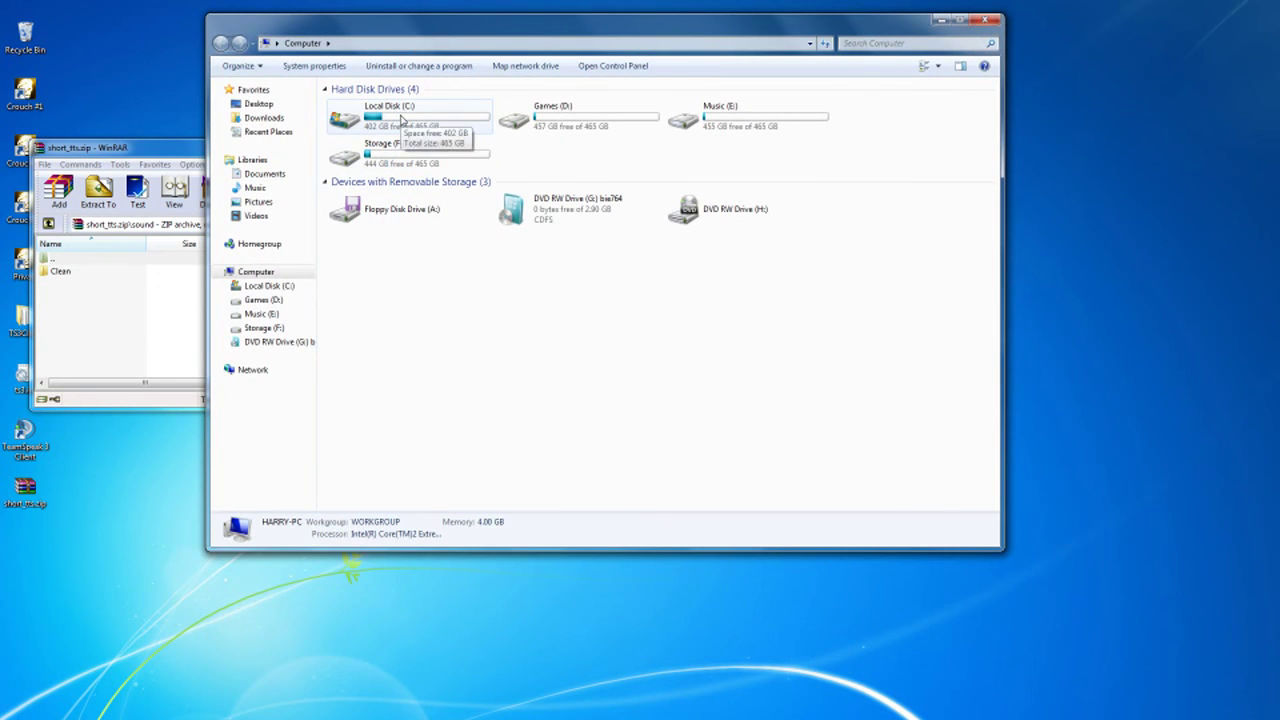
double_click(402, 120)
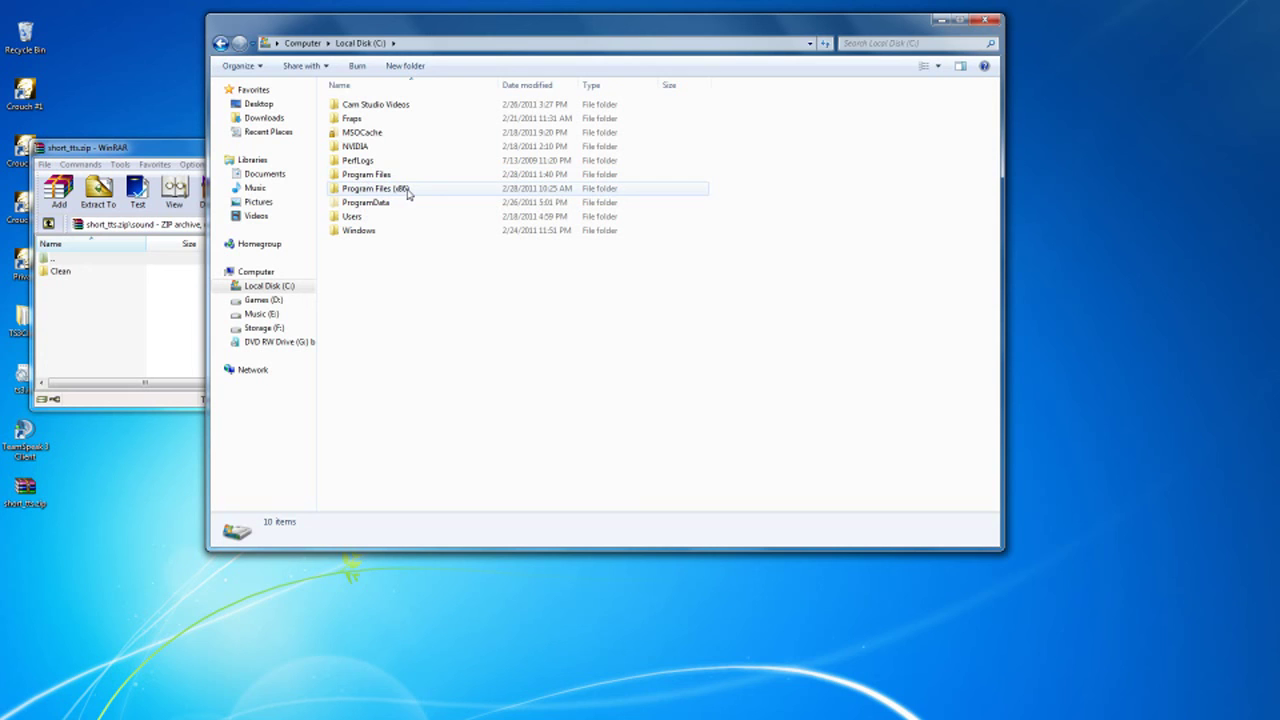
double_click(358, 174)
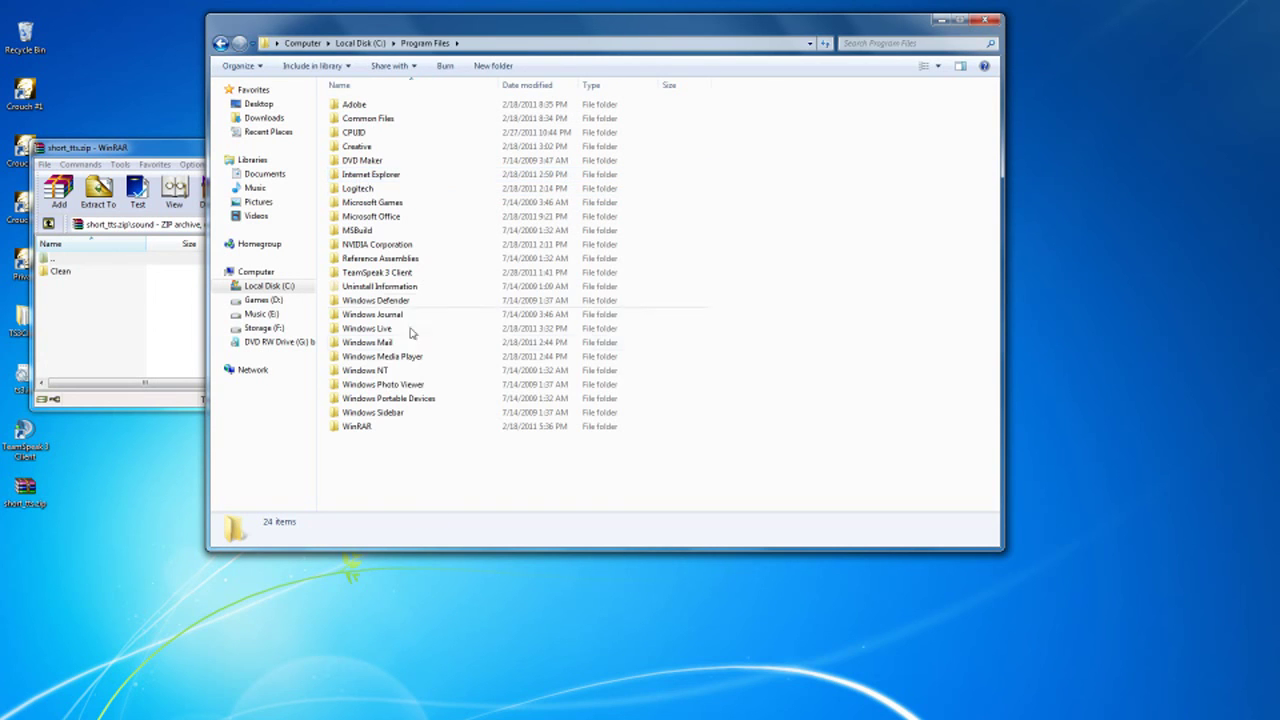
double_click(378, 274)
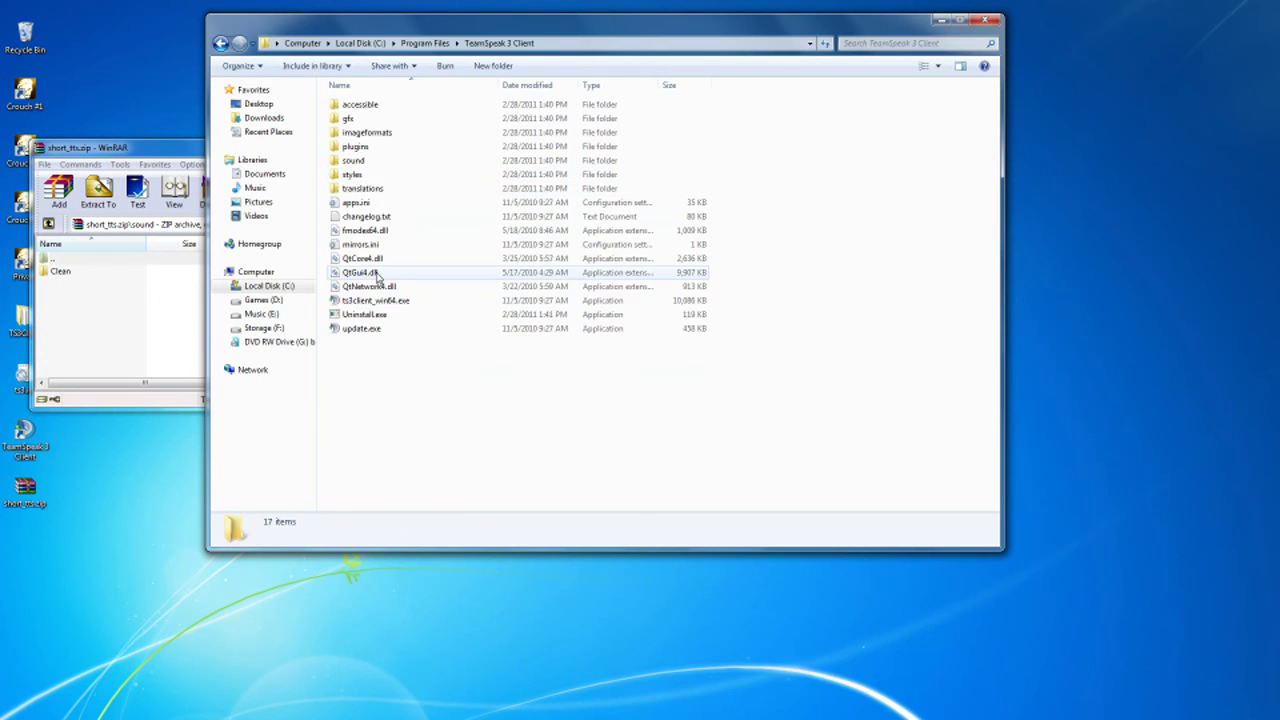
- Copy the Clean folder from the short_tts.zip archive into the sound folder of the TeamSpeak 3 Client directory
double_click(352, 162)
left_click_drag(378, 27, 622, 76)
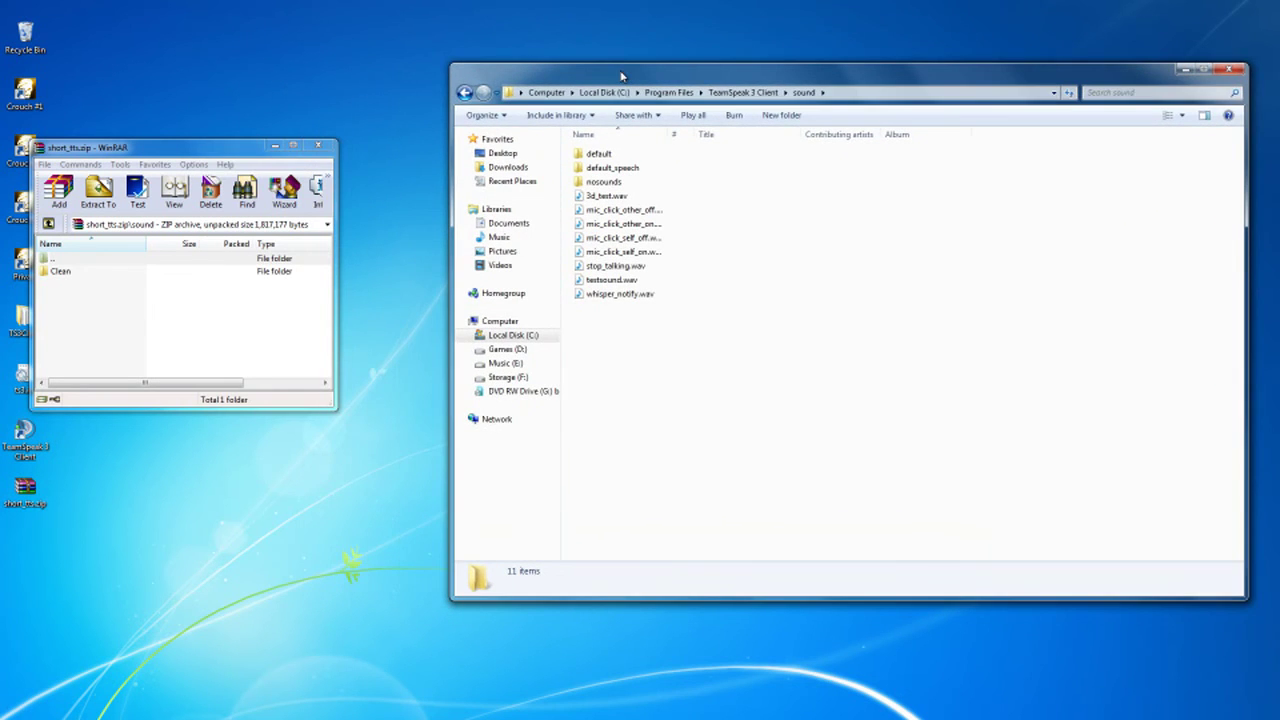
left_click(72, 275)
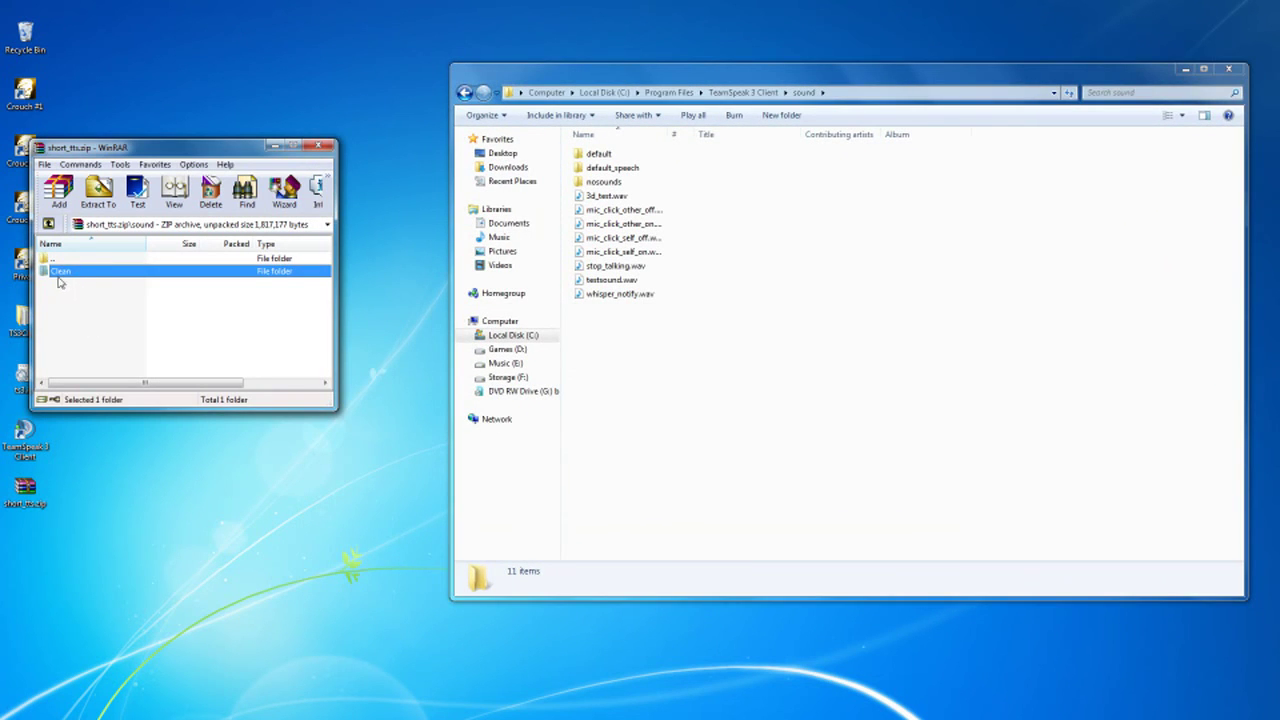
left_click_drag(57, 275, 607, 358)
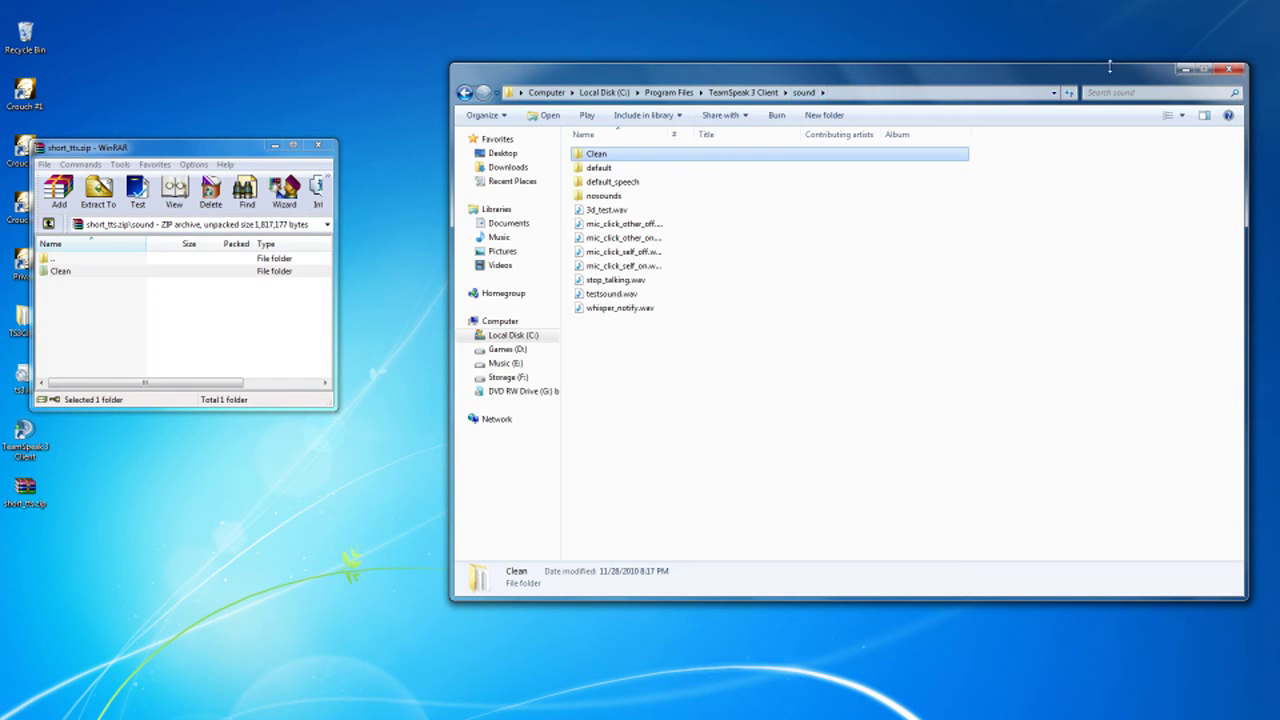
- Close the sound folder and the short_tts.zip archive, and switch to TeamSpeak 3
left_click(1230, 72)
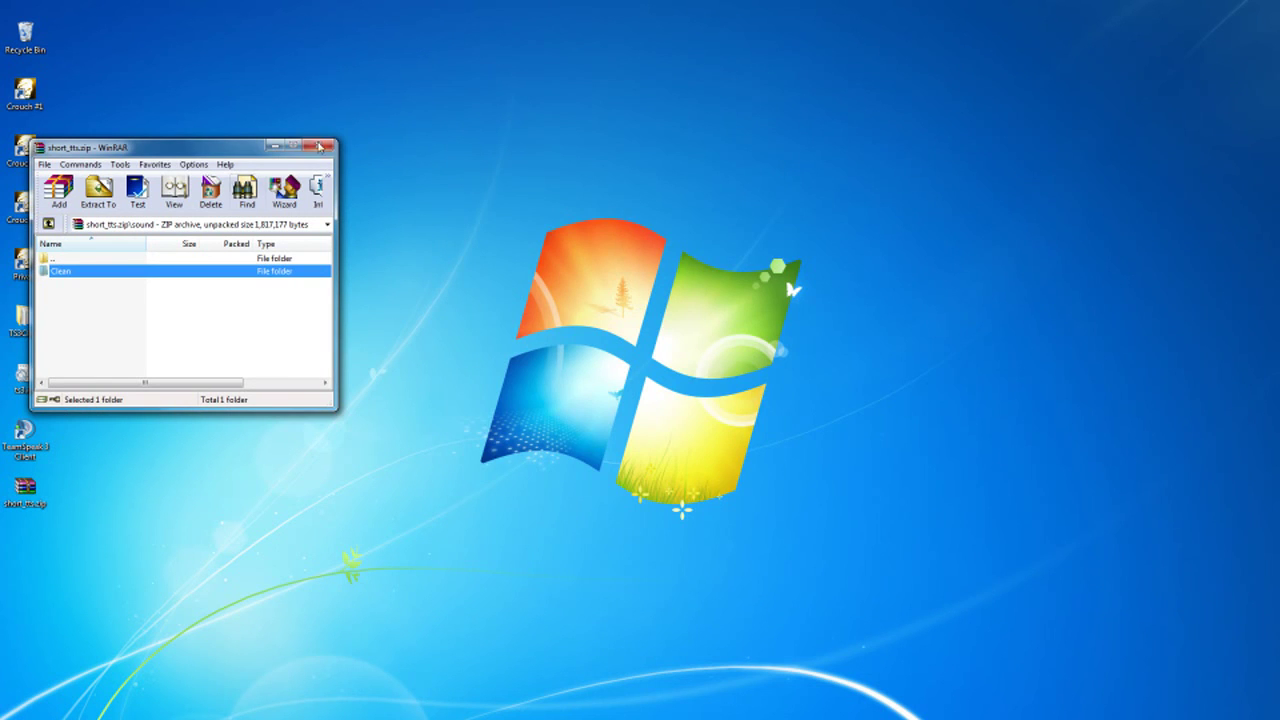
left_click(318, 146)
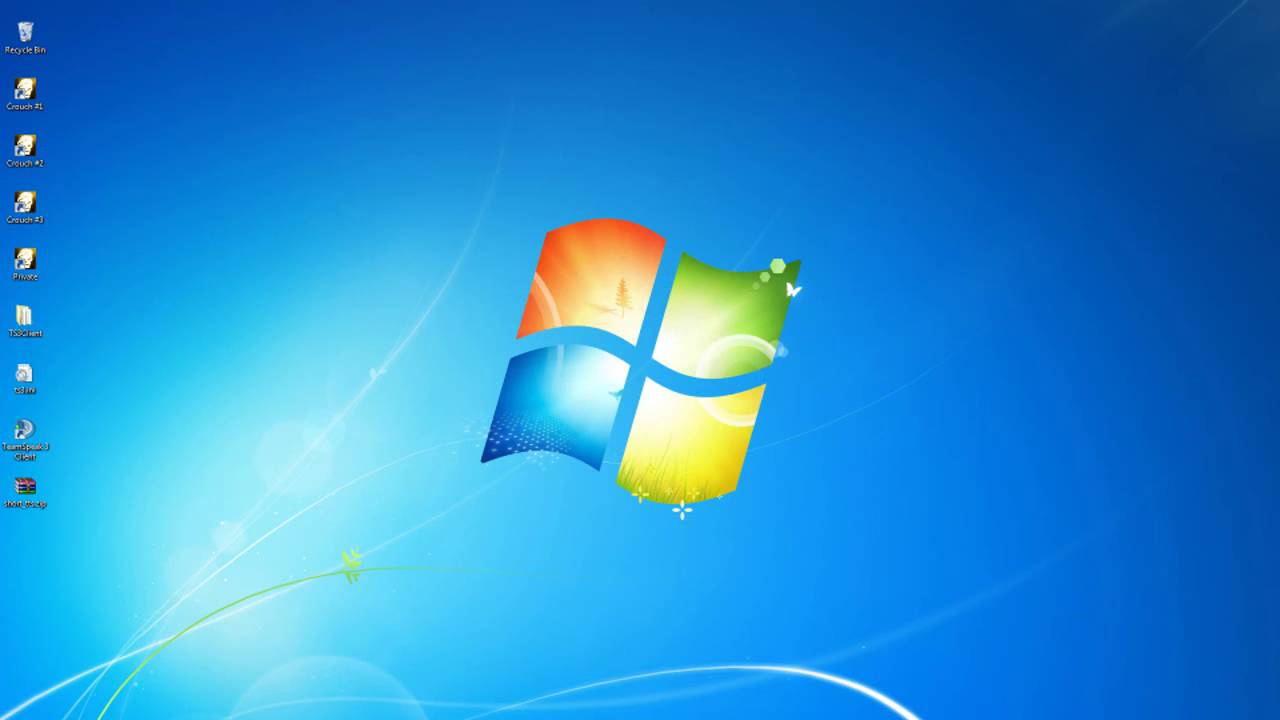
key("alt+Tab")
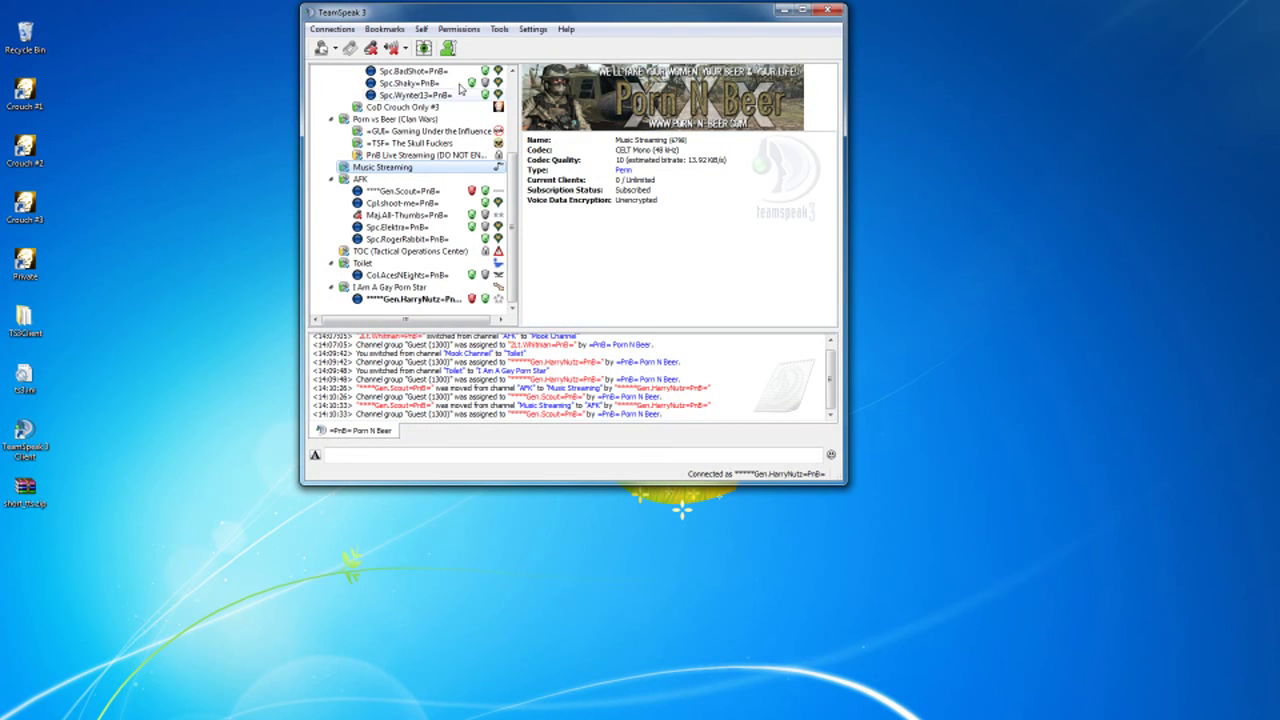
left_click(530, 36)
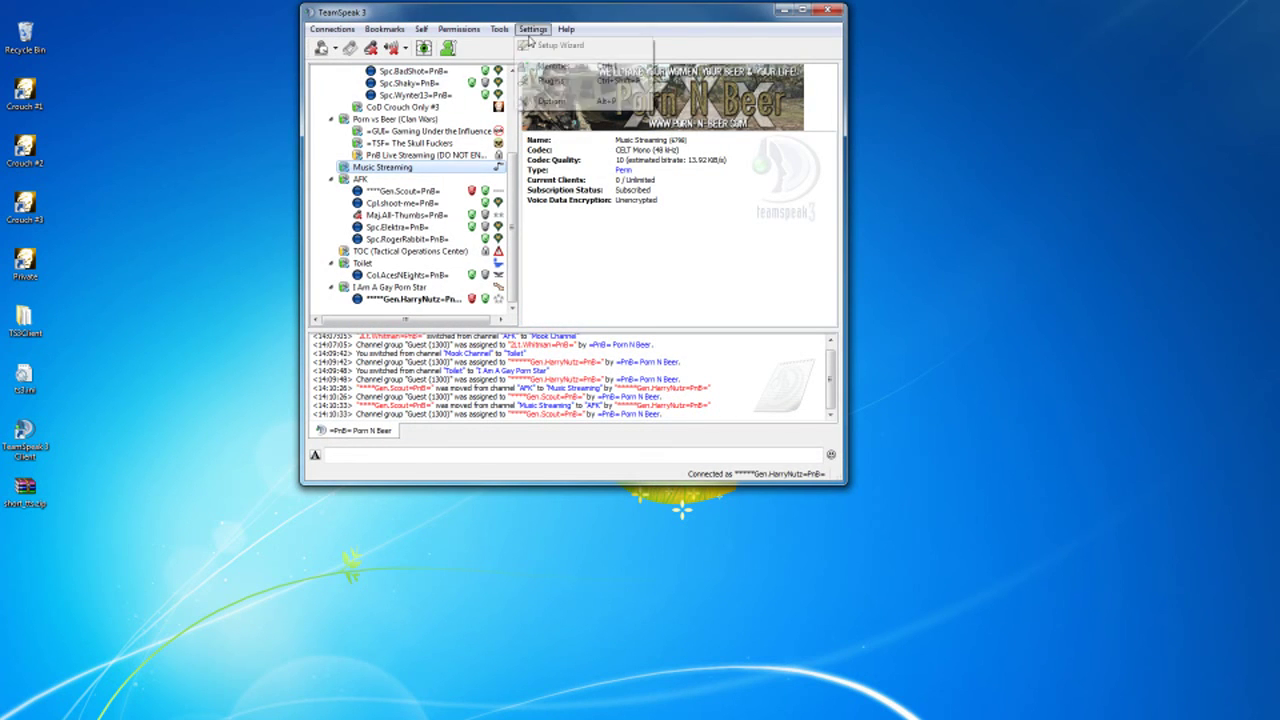
left_click(549, 103)
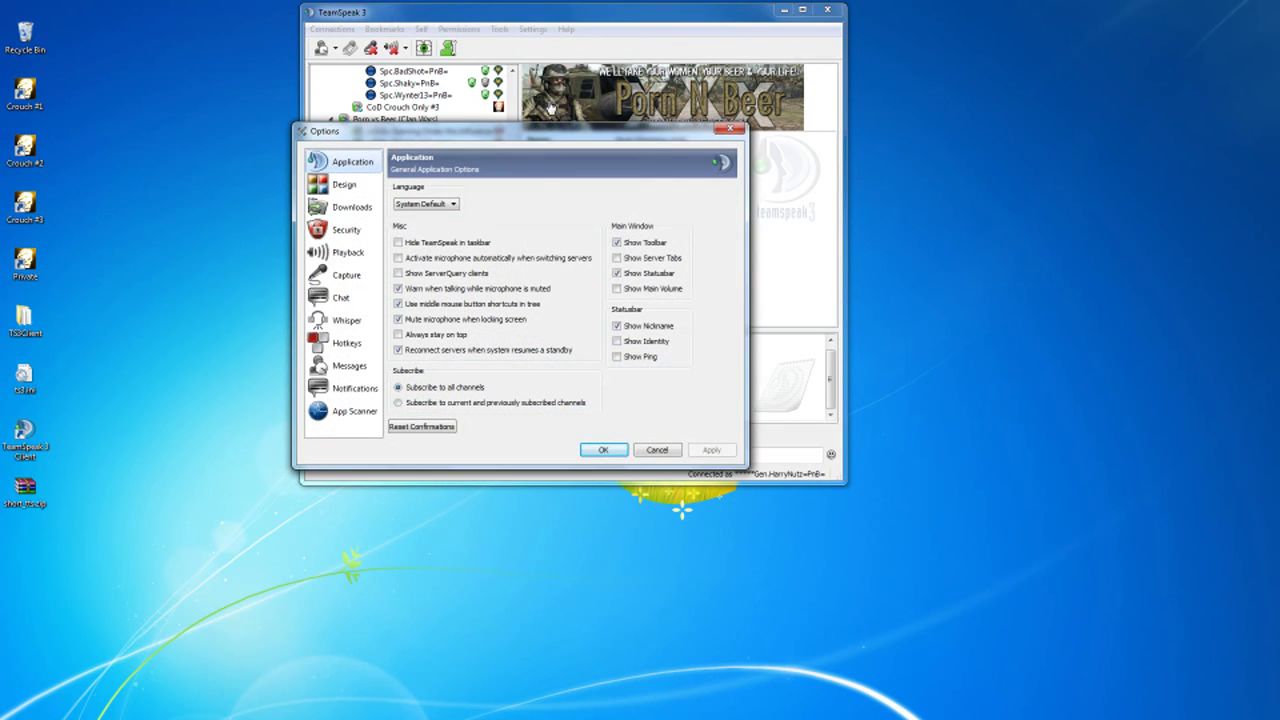
left_click(626, 448)
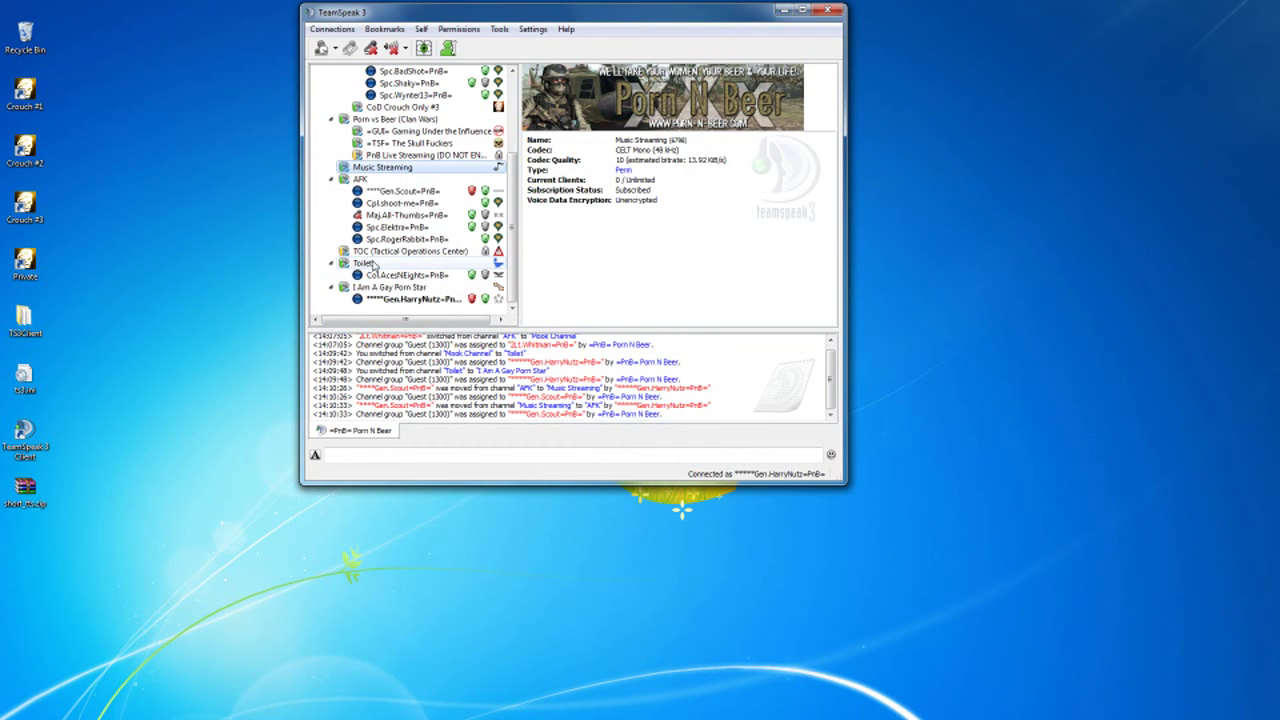
- Join the TOC (Tactical Operations Center) channel on the server
left_click(373, 265)
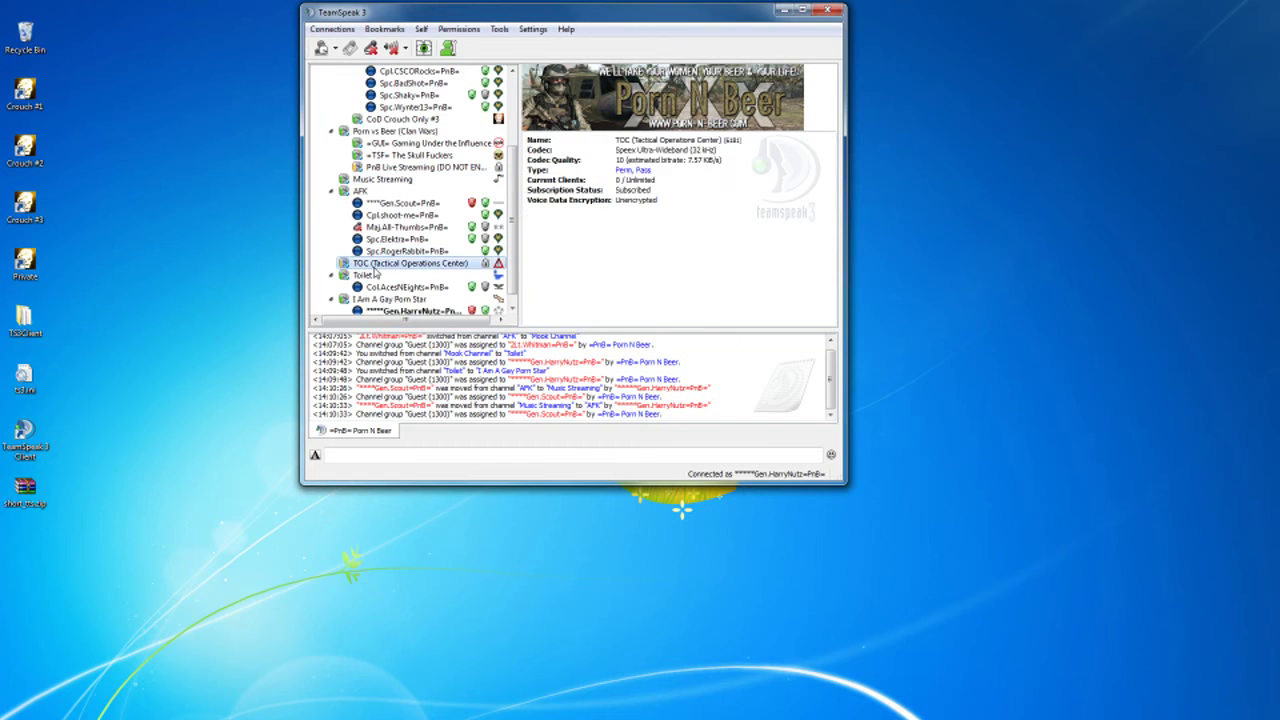
double_click(373, 266)
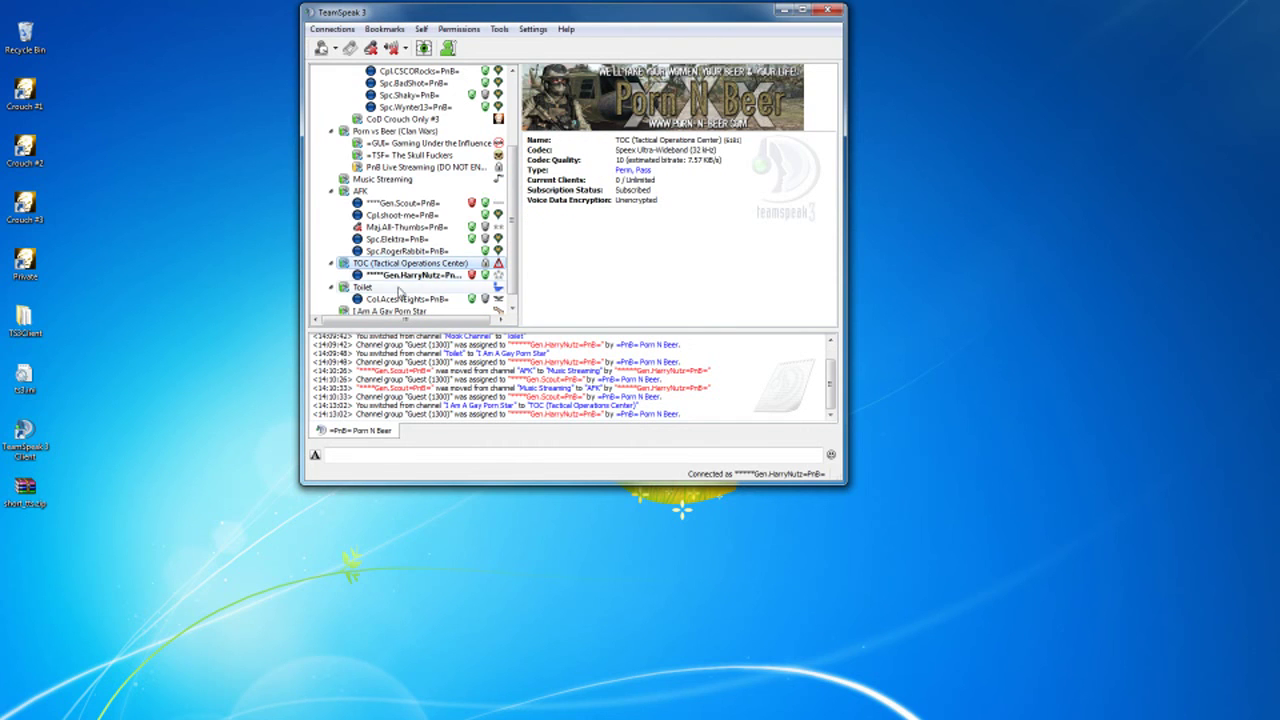
- In the notification options, set the sound pack to Clean sounds & Short TTS and confirm the change
left_click(533, 29)
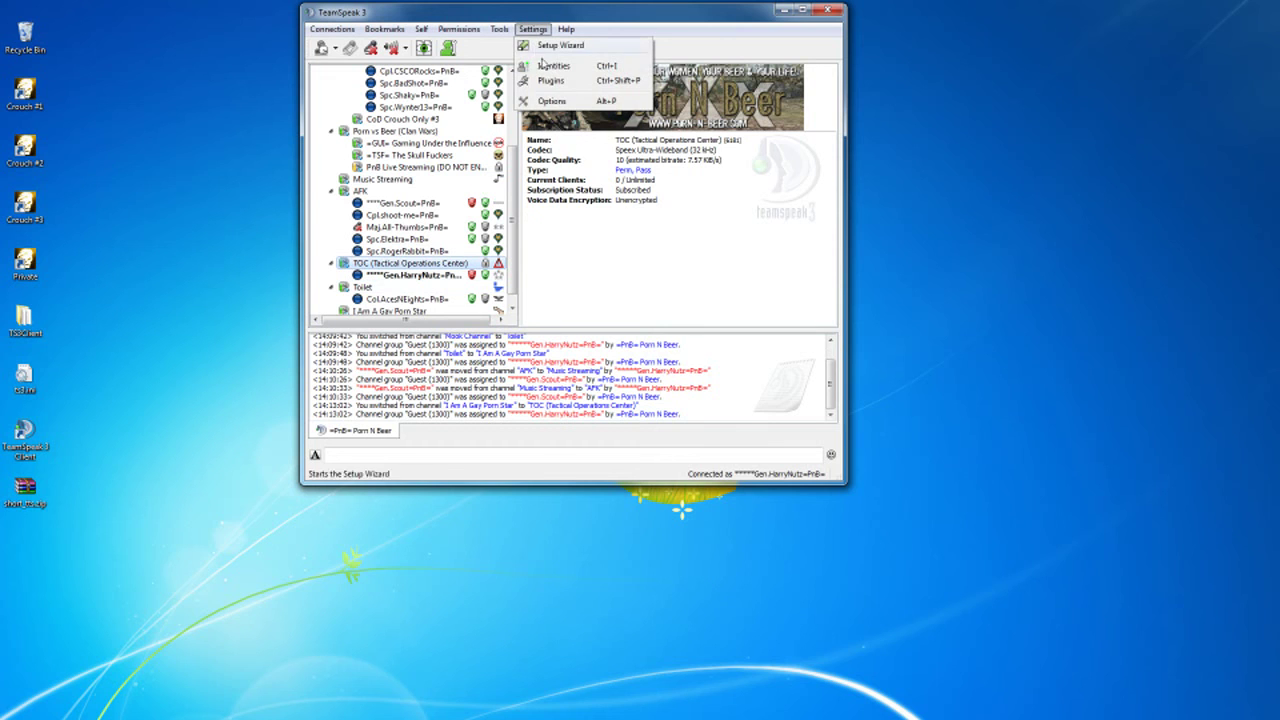
left_click(557, 102)
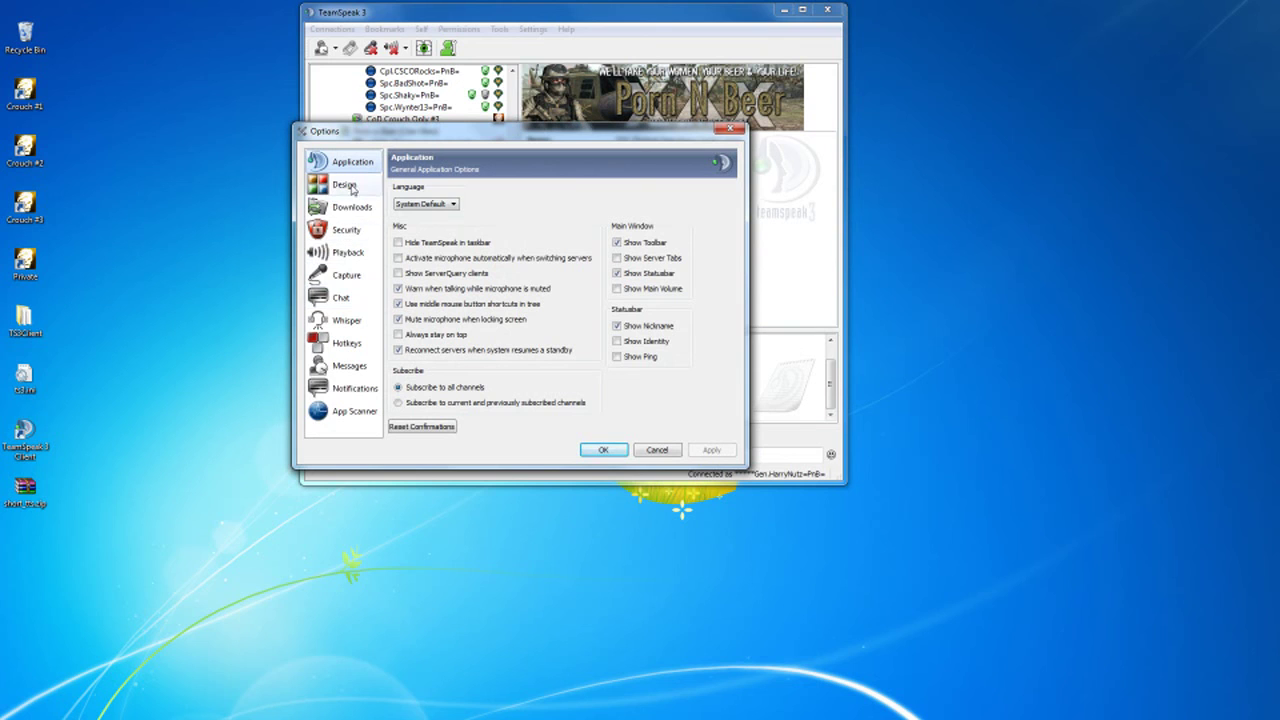
left_click(329, 390)
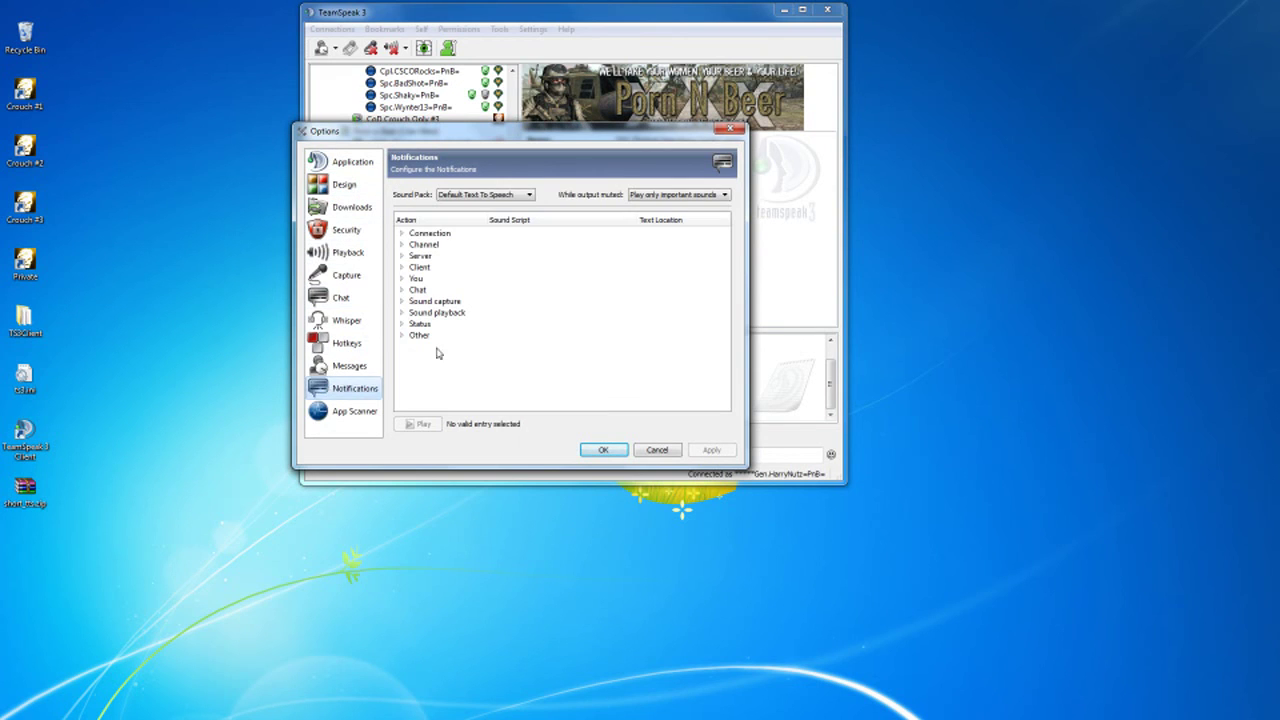
left_click(462, 197)
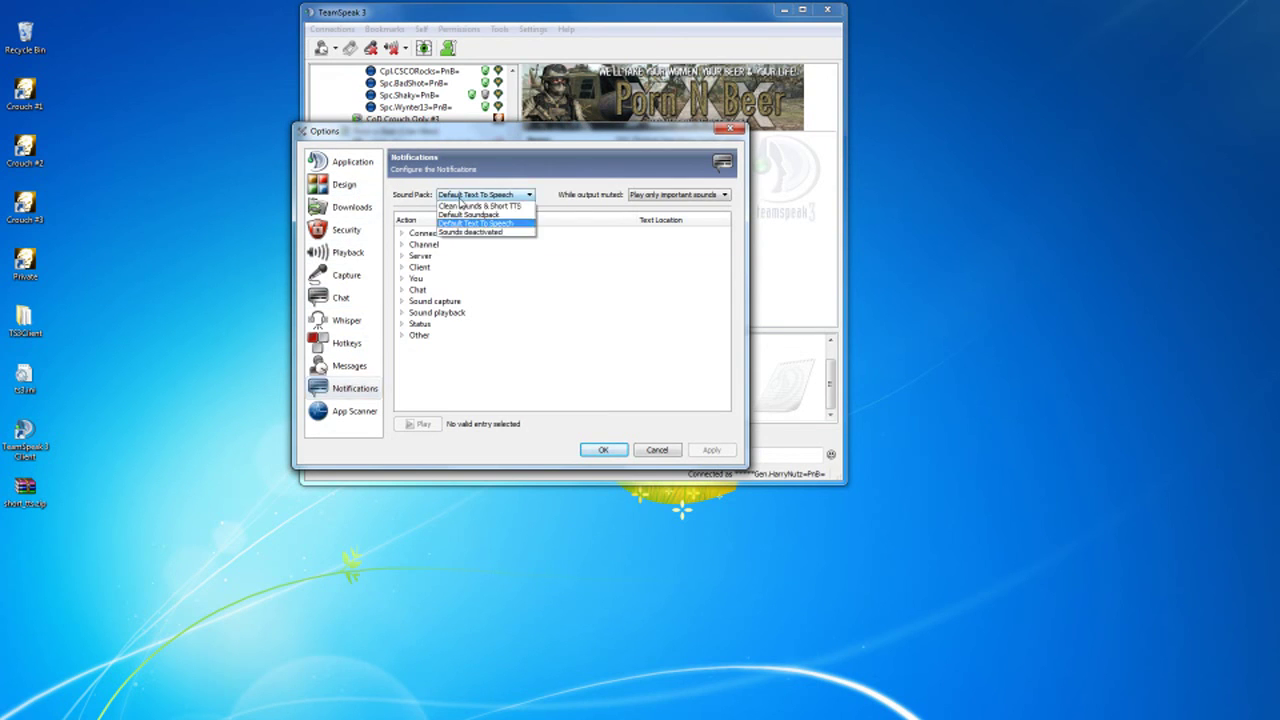
left_click(454, 206)
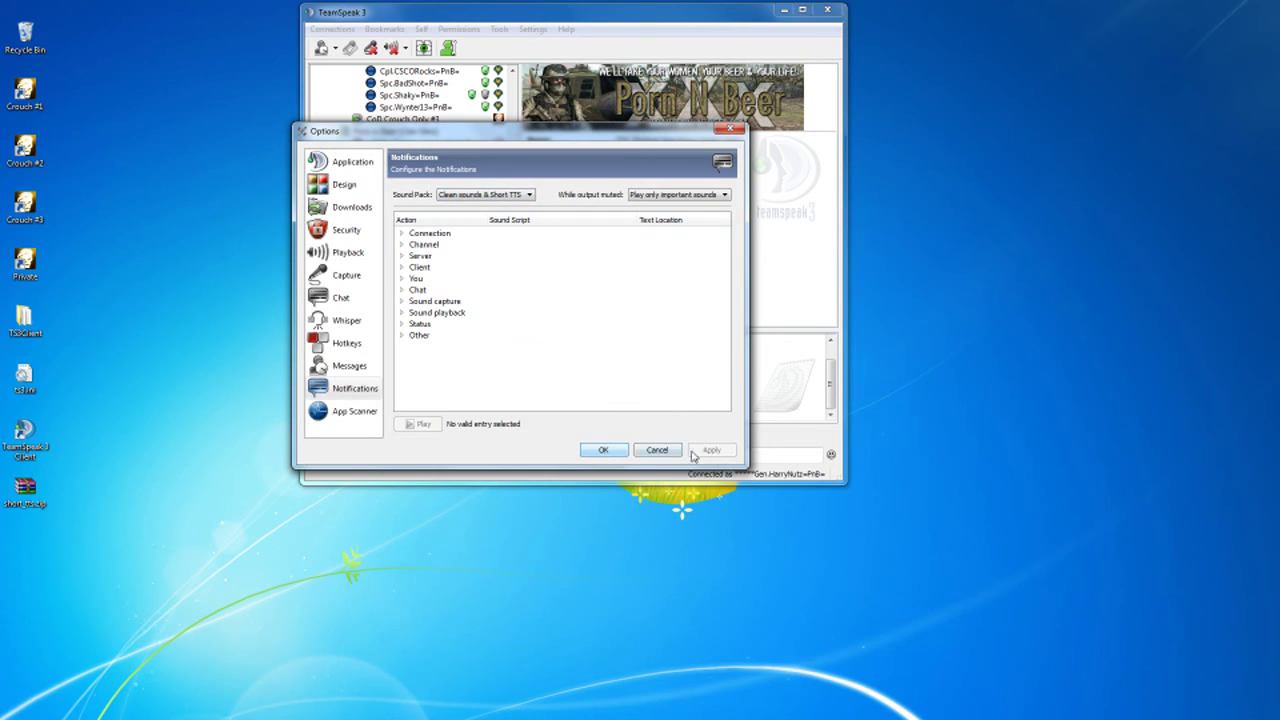
left_click(600, 452)
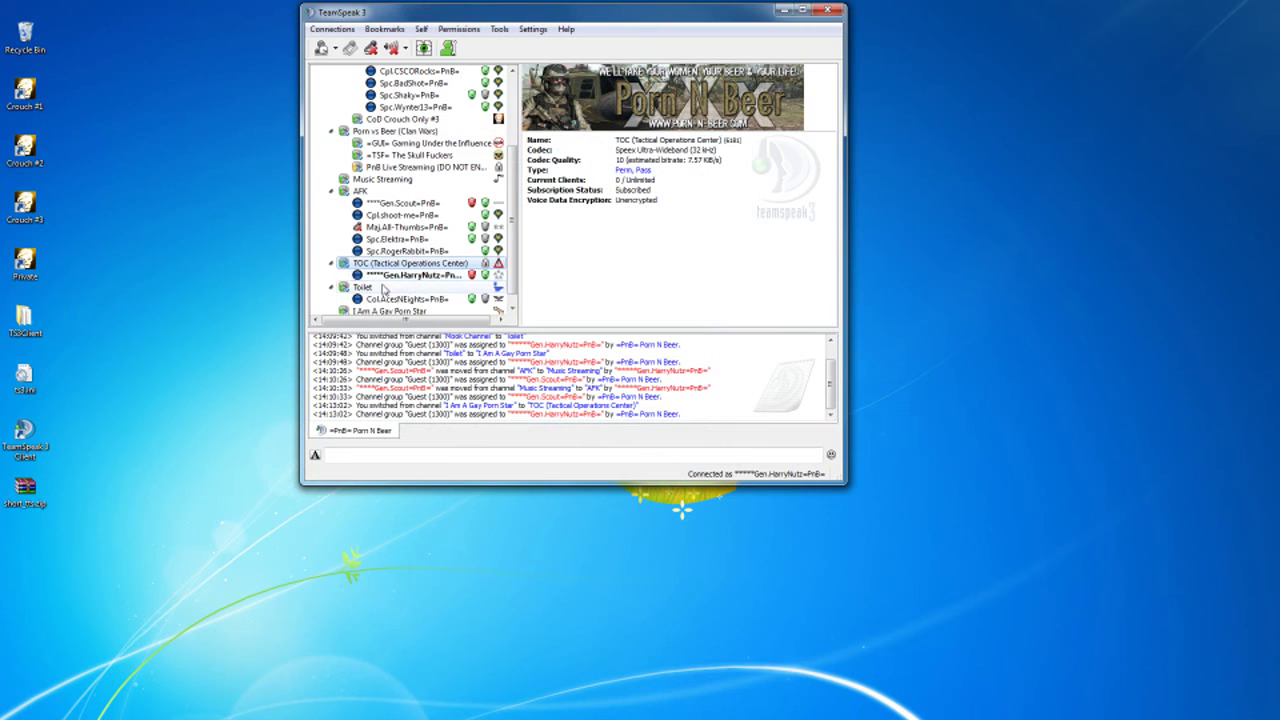
- Test the new sound pack by switching to the Toilet channel and back to TOC (Tactical Operations Center)
double_click(384, 288)
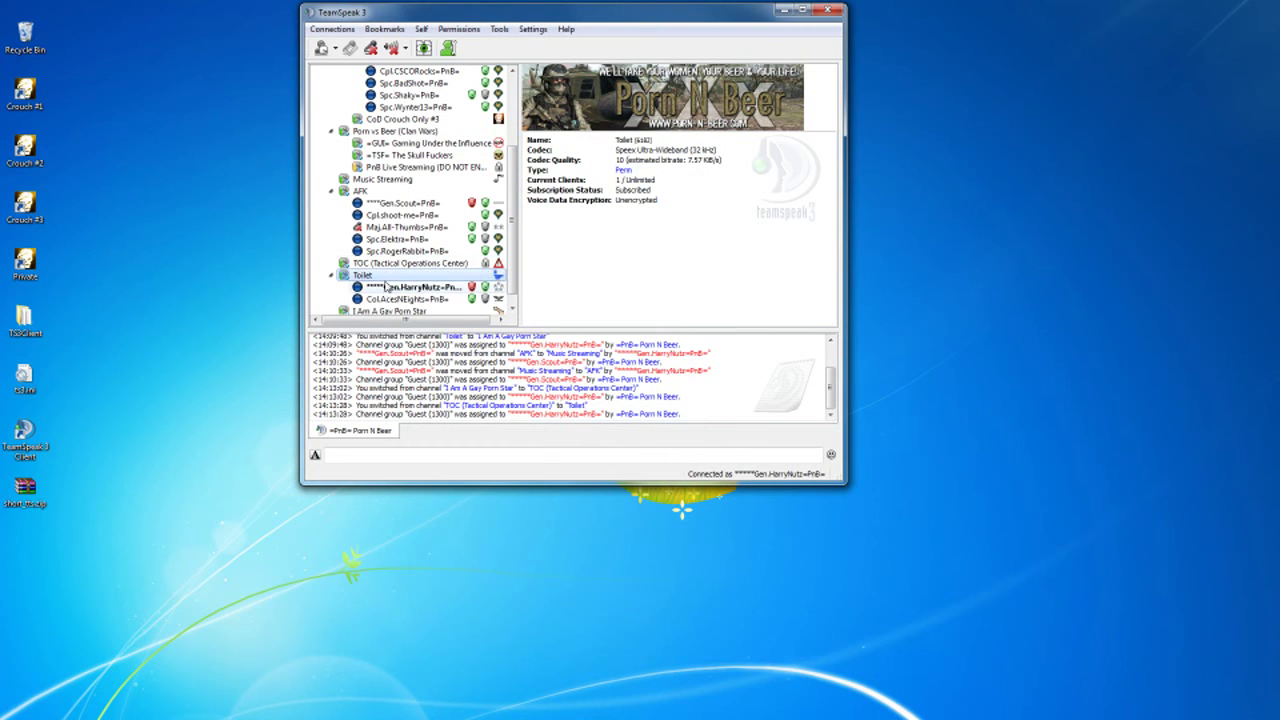
double_click(380, 265)
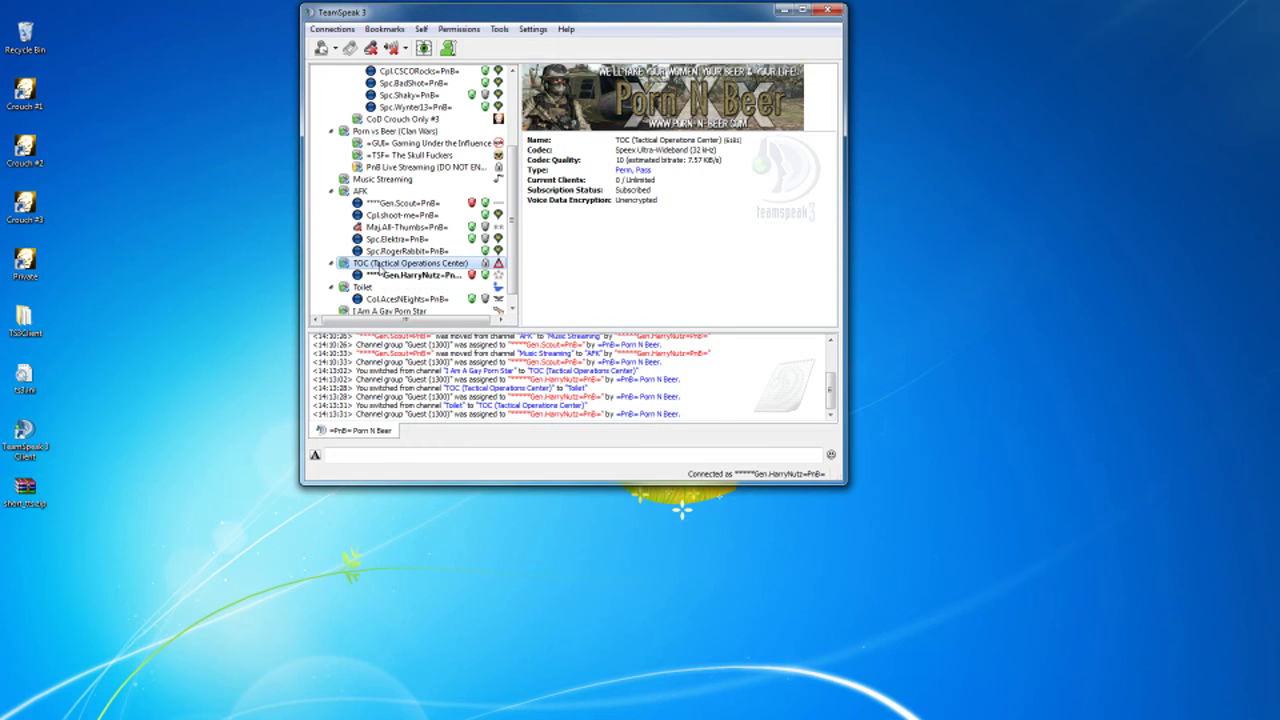